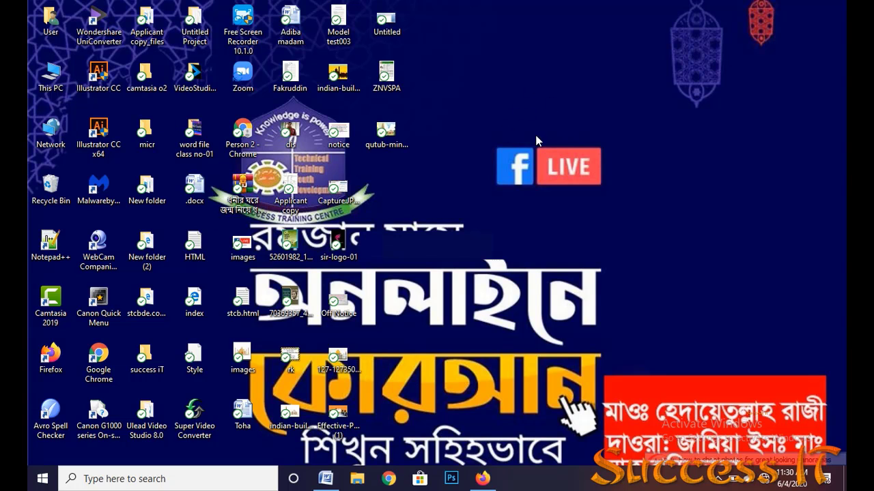
- Create a new Microsoft Office Word document named khan on the desktop and open it
{"action": "right_click", "coordinate": [515, 101]}
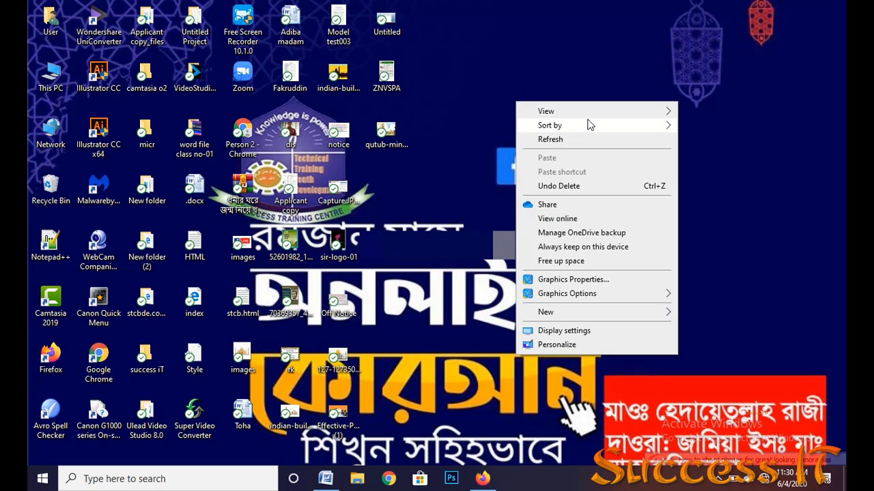
{"action": "mouse_move", "coordinate": [566, 316]}
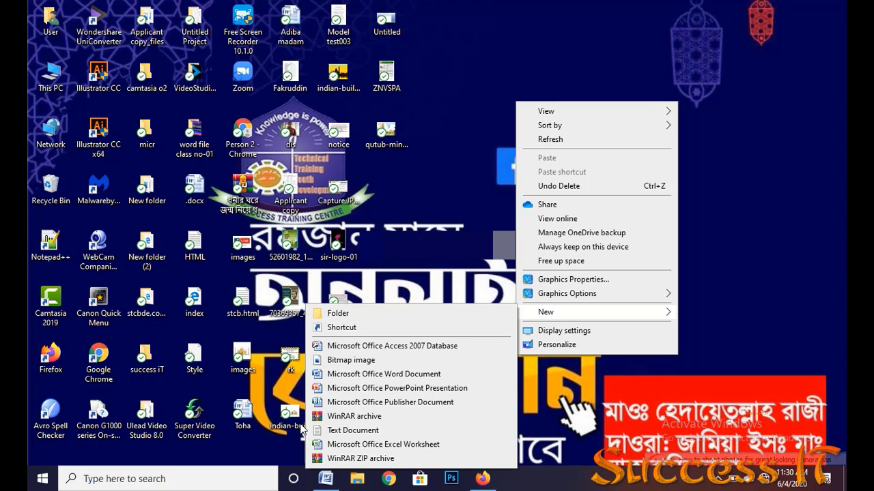
{"action": "left_click", "coordinate": [399, 376]}
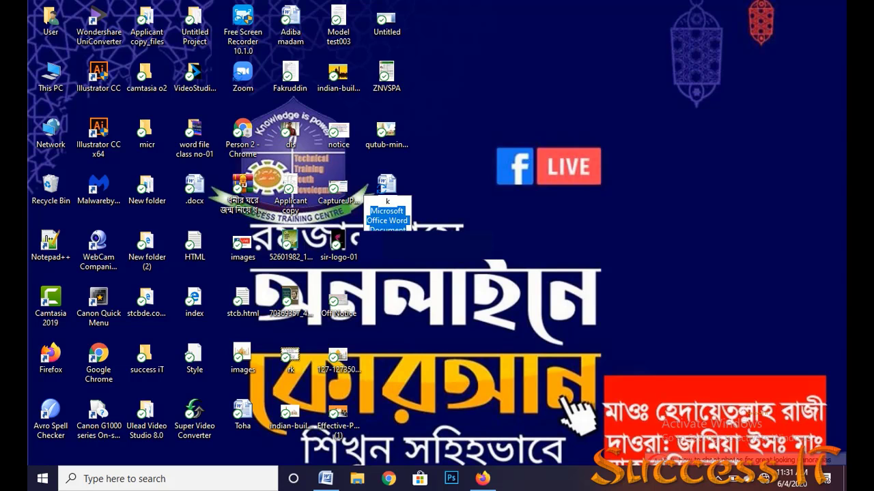
{"action": "type", "text": "khan"}
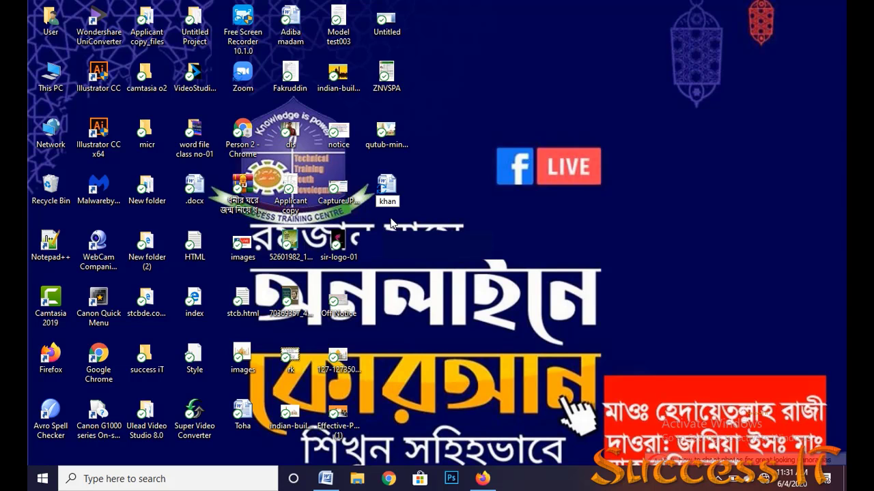
{"action": "key", "text": "Return"}
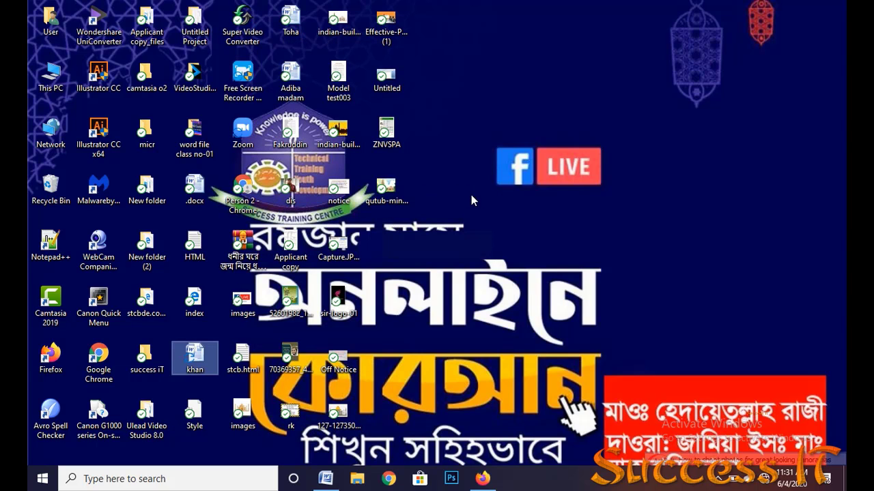
{"action": "right_click", "coordinate": [193, 361]}
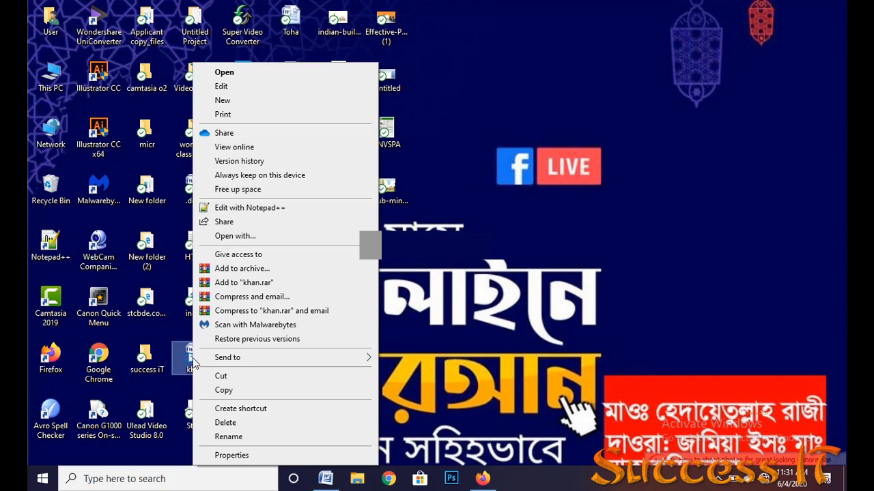
{"action": "left_click", "coordinate": [225, 73]}
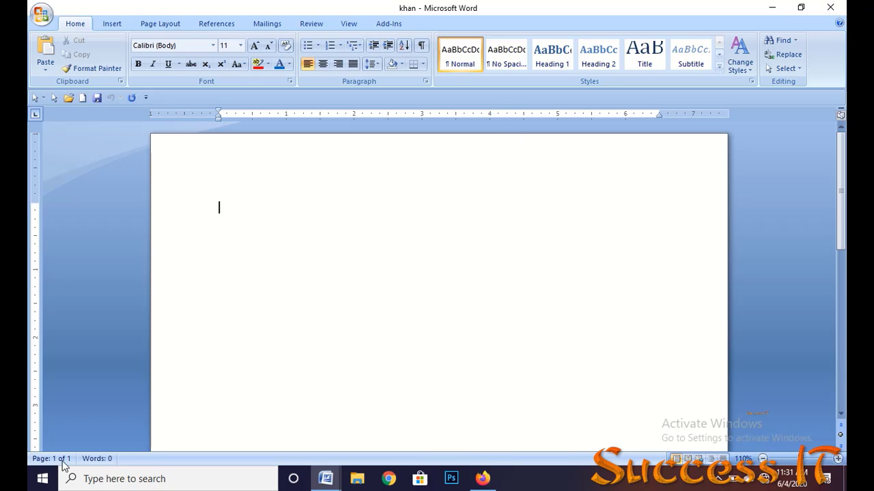
- Launch Microsoft Office Word 2007 from the installed programs and close the new blank document
{"action": "left_click", "coordinate": [42, 479]}
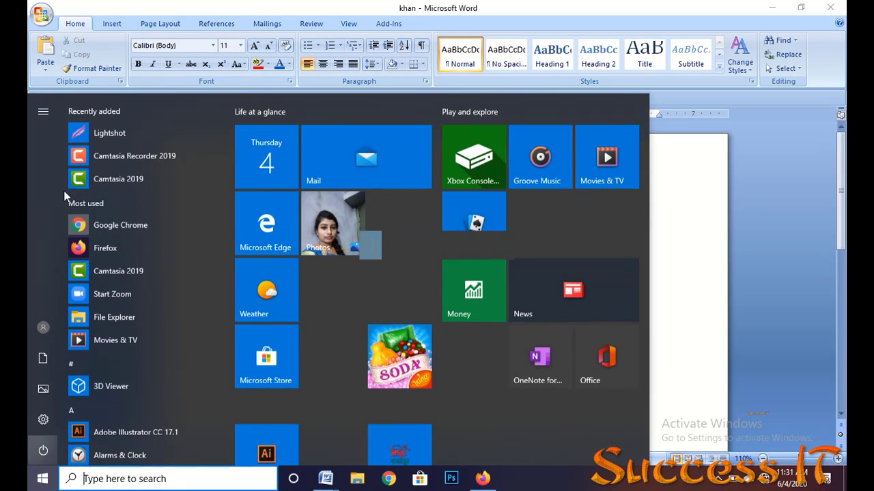
{"action": "scroll", "coordinate": [103, 259], "scroll_direction": "down", "scroll_amount": 15}
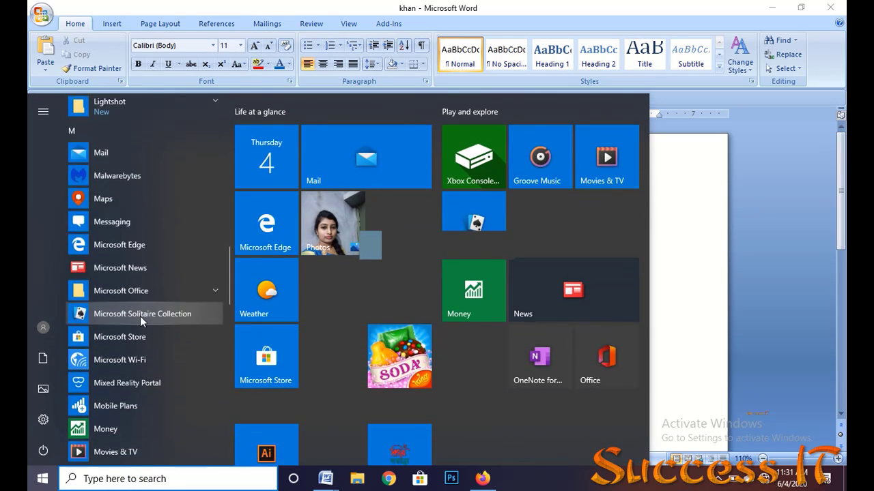
{"action": "scroll", "coordinate": [147, 253], "scroll_direction": "up", "scroll_amount": 3}
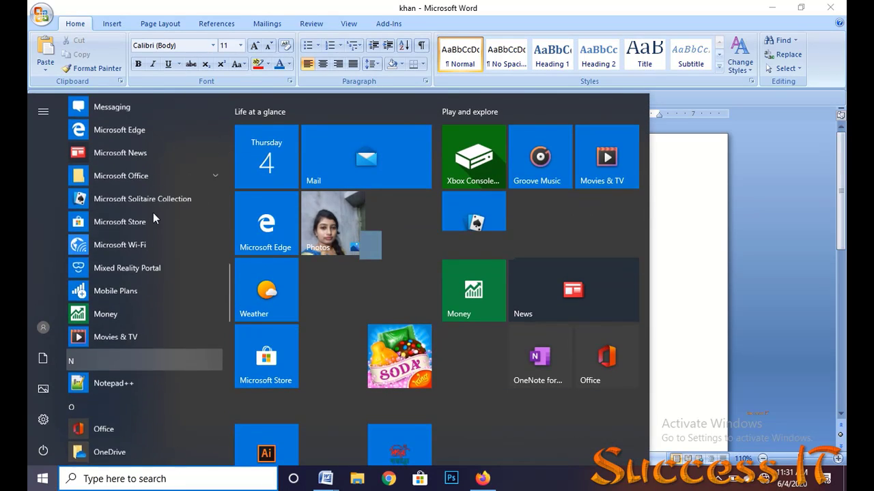
{"action": "left_click", "coordinate": [146, 177]}
{"action": "scroll", "coordinate": [136, 345], "scroll_direction": "down", "scroll_amount": 4}
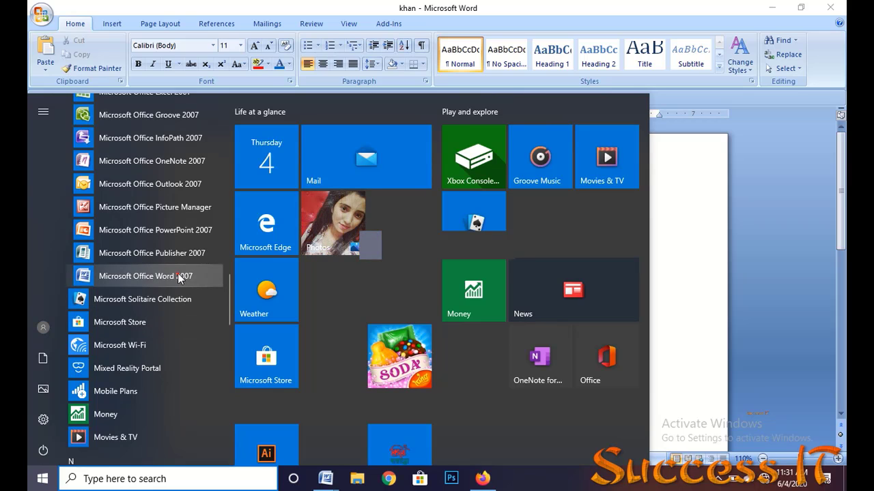
{"action": "left_click", "coordinate": [146, 275]}
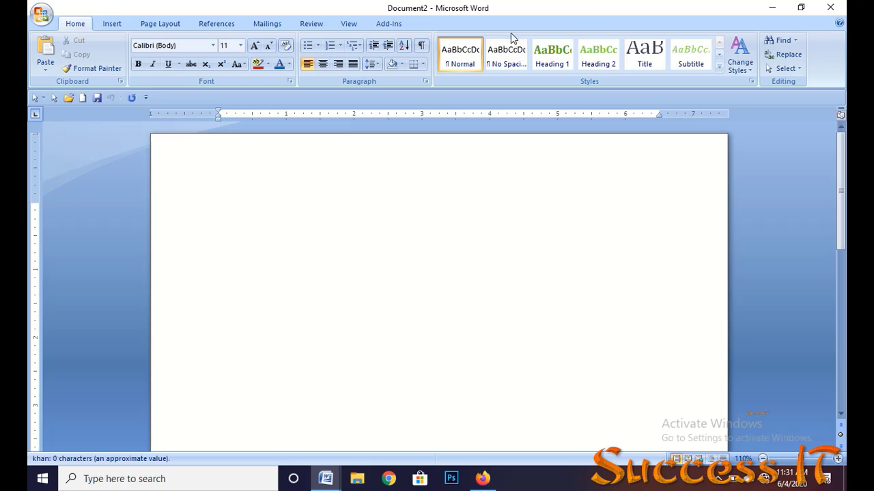
{"action": "left_click", "coordinate": [829, 9]}
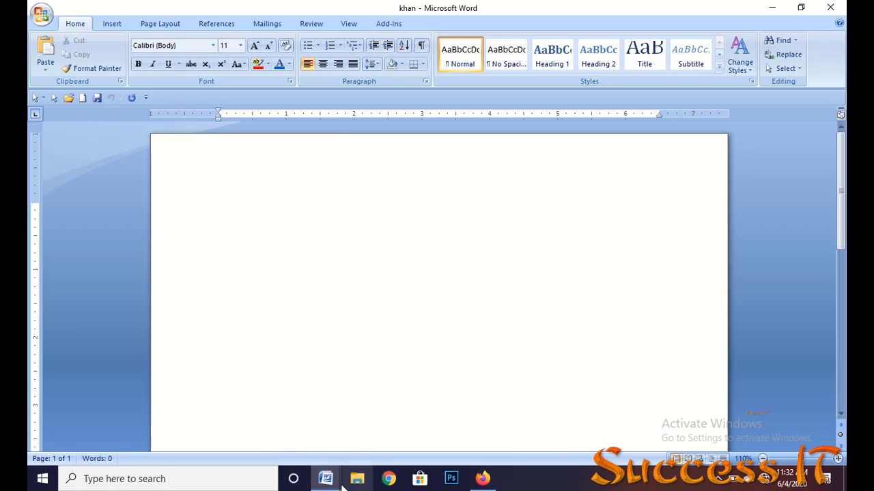
- Insert the heading line "Success Training Center can Bangladesh" at the start of the blank page
{"action": "mouse_move", "coordinate": [324, 483]}
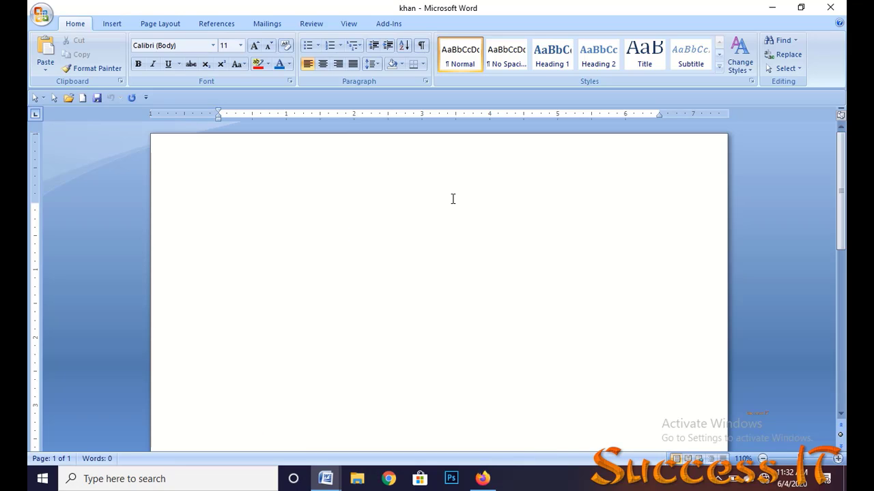
{"action": "type", "text": "Success Training Center can Bangladesh"}
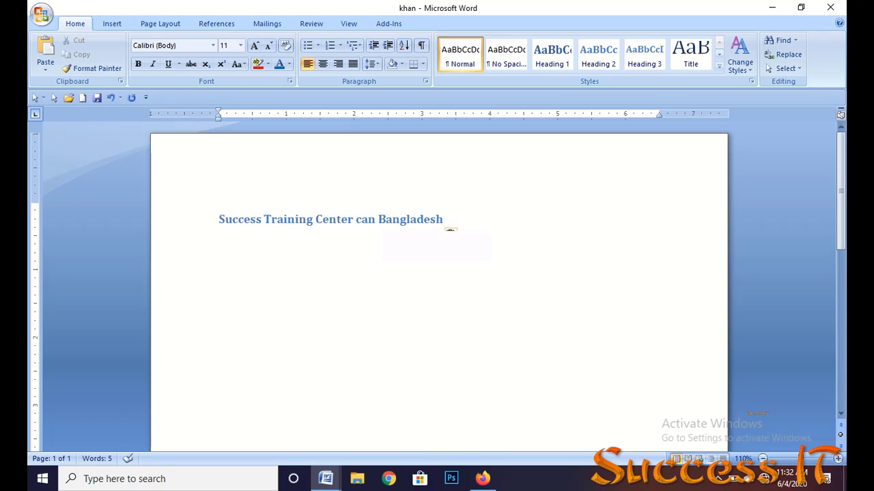
{"action": "left_click", "coordinate": [462, 216]}
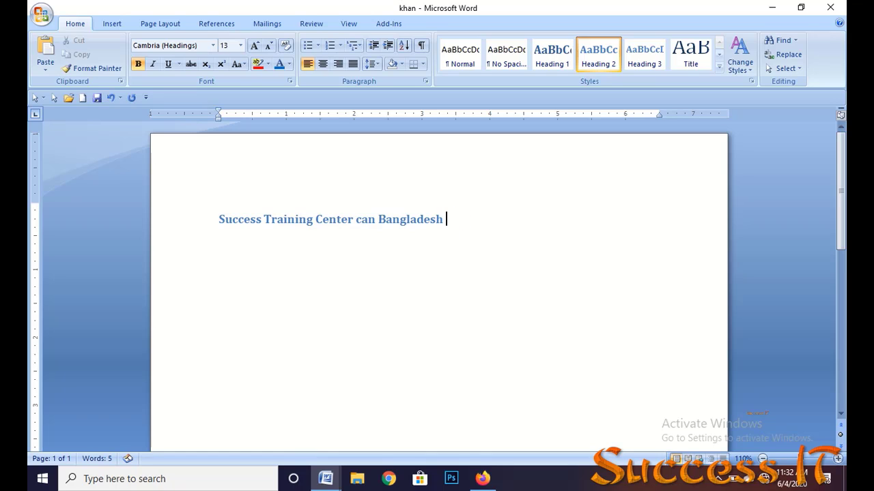
{"action": "left_click", "coordinate": [41, 14]}
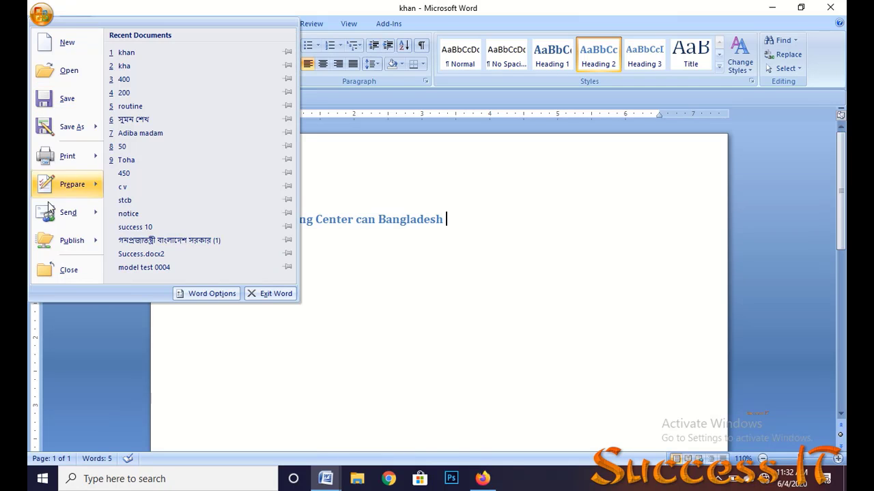
{"action": "left_click", "coordinate": [362, 170]}
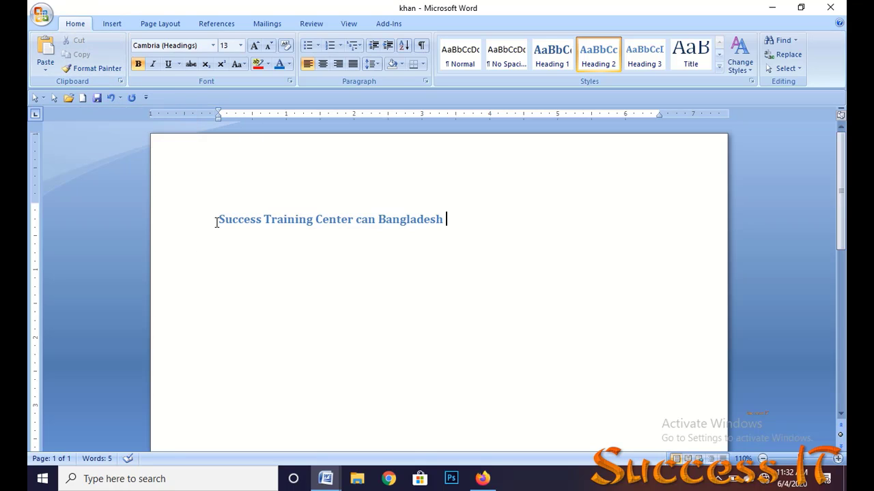
- Cut the whole heading line and paste it back into the empty document
{"action": "left_click_drag", "start_coordinate": [217, 220], "coordinate": [447, 230]}
{"action": "key", "text": "ctrl+c"}
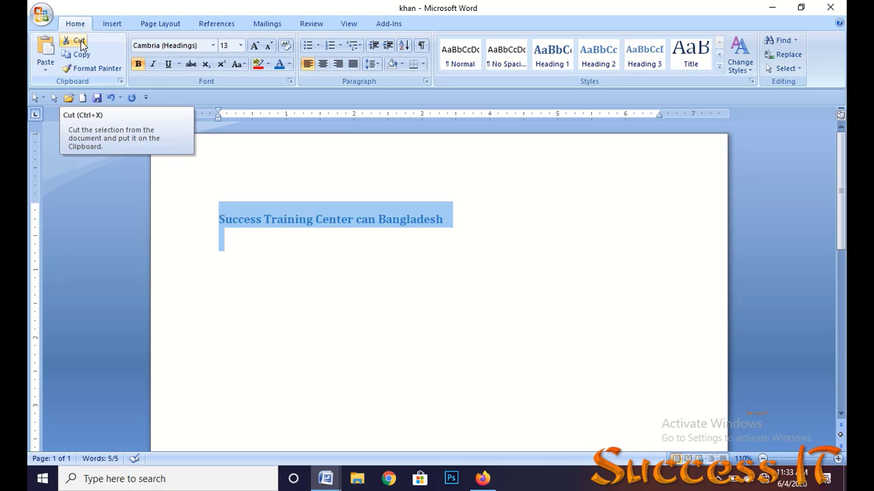
{"action": "left_click", "coordinate": [80, 42]}
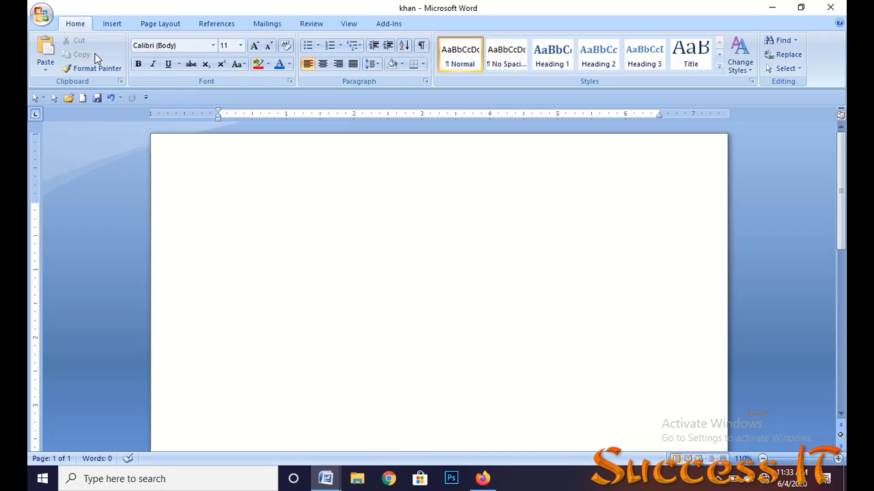
{"action": "left_click", "coordinate": [44, 71]}
{"action": "left_click", "coordinate": [77, 85]}
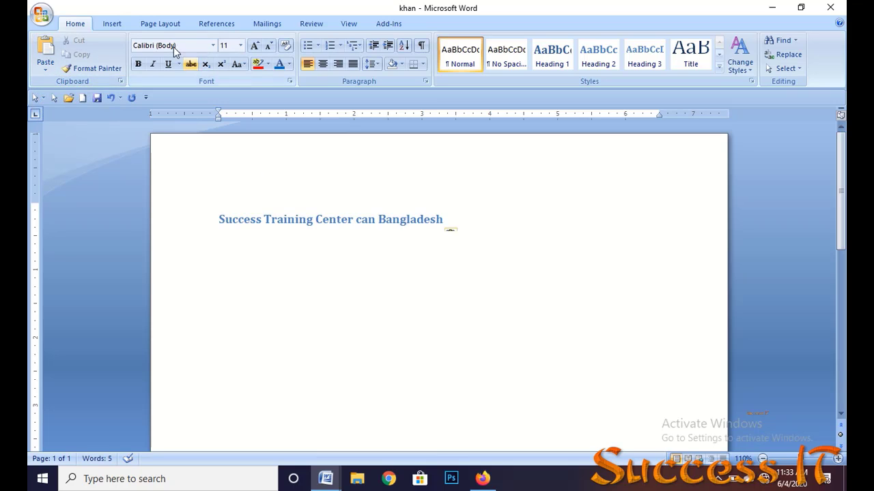
- View the Paste Special format options for the clipboard content and close the dialog without pasting
{"action": "left_click", "coordinate": [52, 71]}
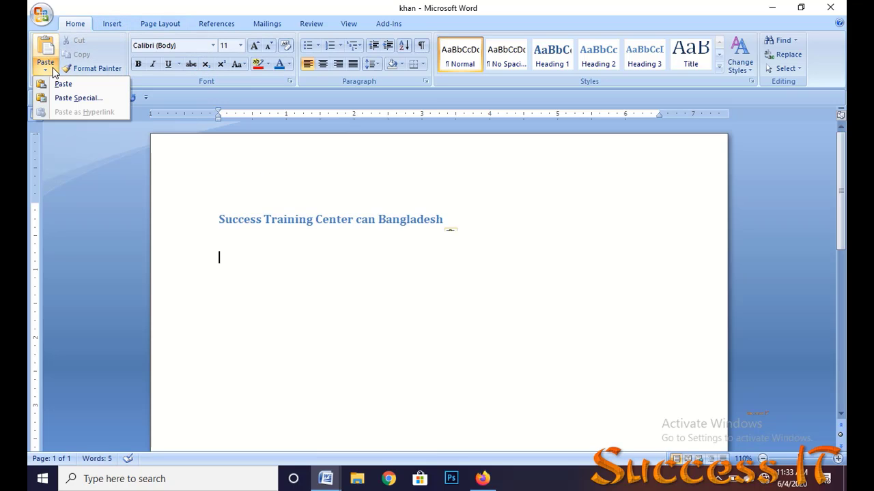
{"action": "left_click", "coordinate": [96, 100]}
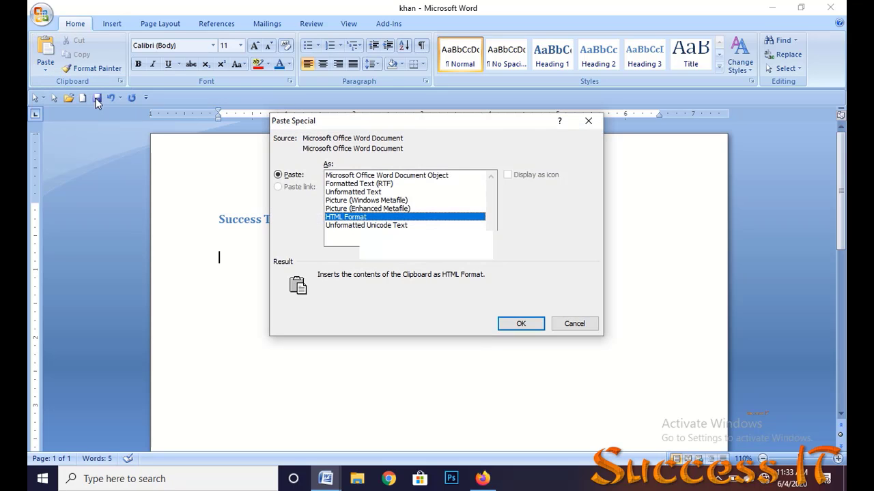
{"action": "left_click", "coordinate": [588, 122]}
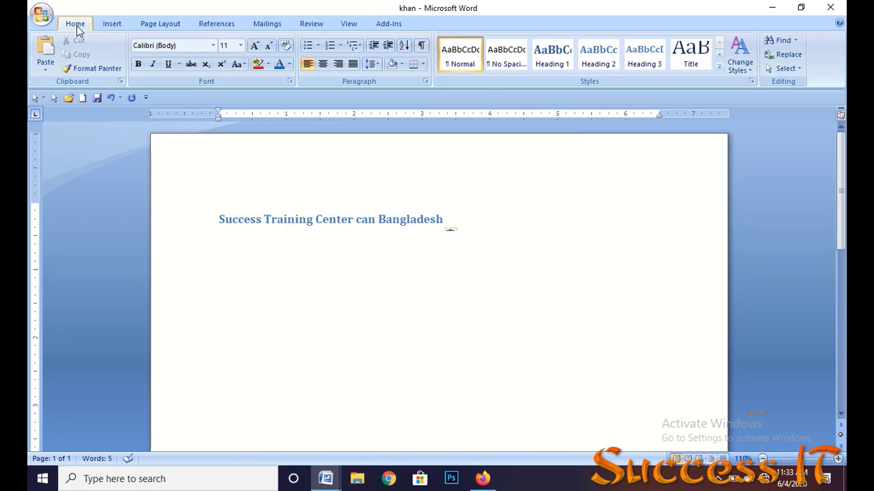
- Copy the heading line and paste a second copy of it directly below the first
{"action": "left_click_drag", "start_coordinate": [216, 218], "coordinate": [221, 244]}
{"action": "key", "text": "ctrl+c"}
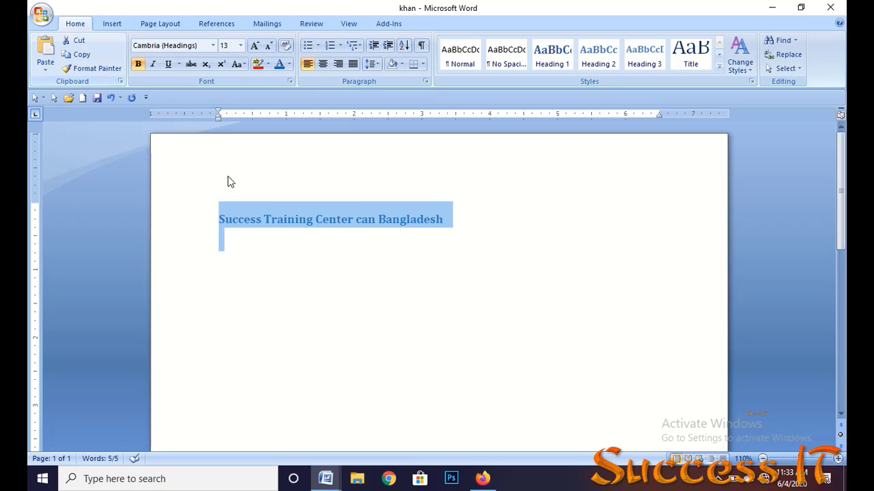
{"action": "left_click", "coordinate": [97, 70]}
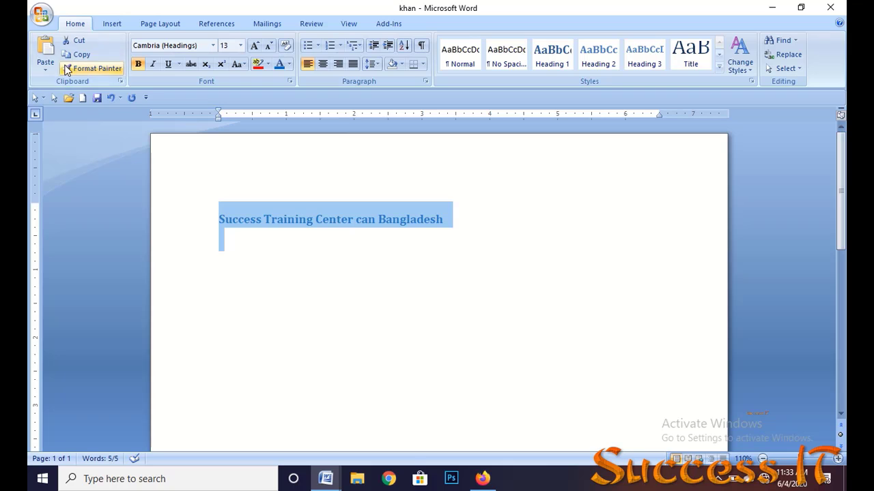
{"action": "left_click", "coordinate": [45, 69]}
{"action": "left_click", "coordinate": [58, 83]}
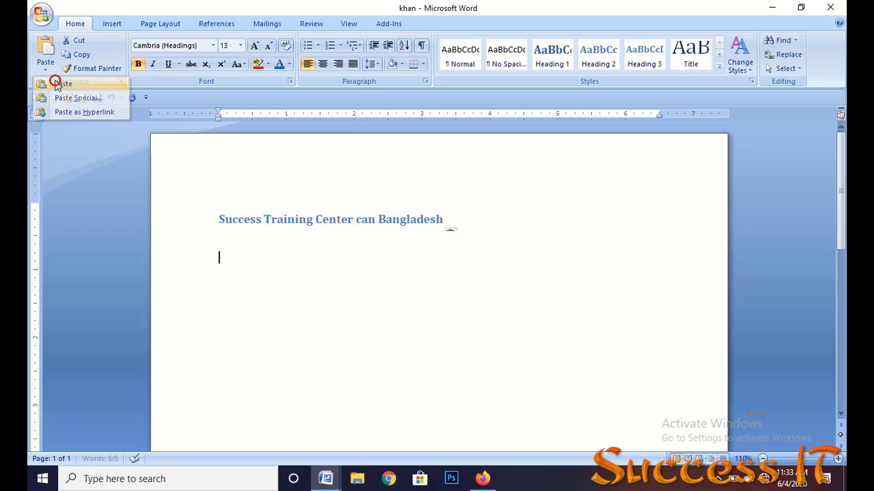
{"action": "left_click", "coordinate": [45, 69]}
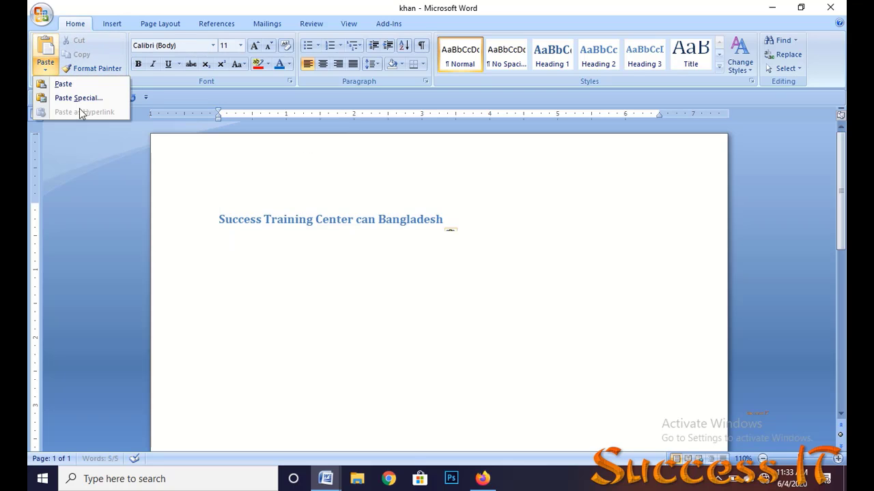
{"action": "left_click", "coordinate": [80, 89]}
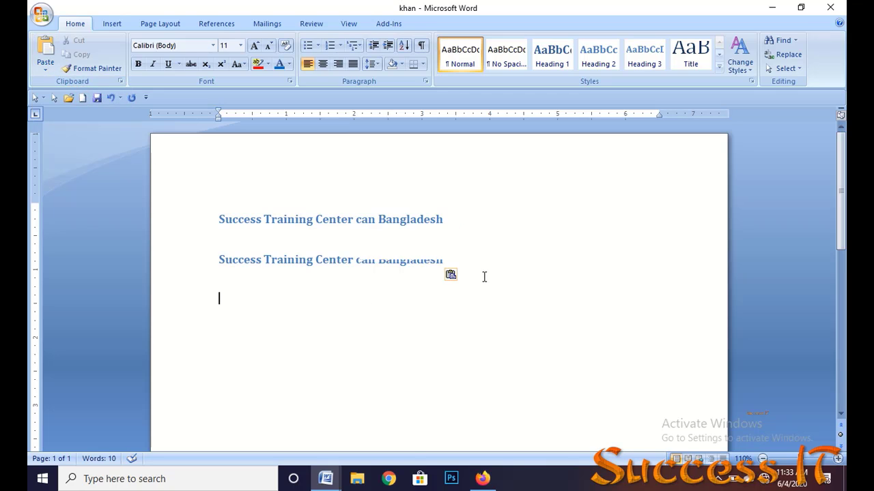
{"action": "left_click", "coordinate": [449, 265]}
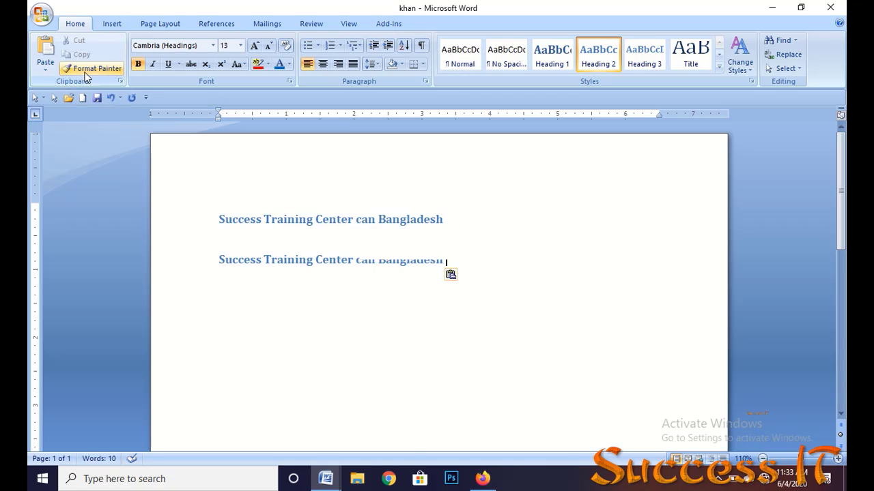
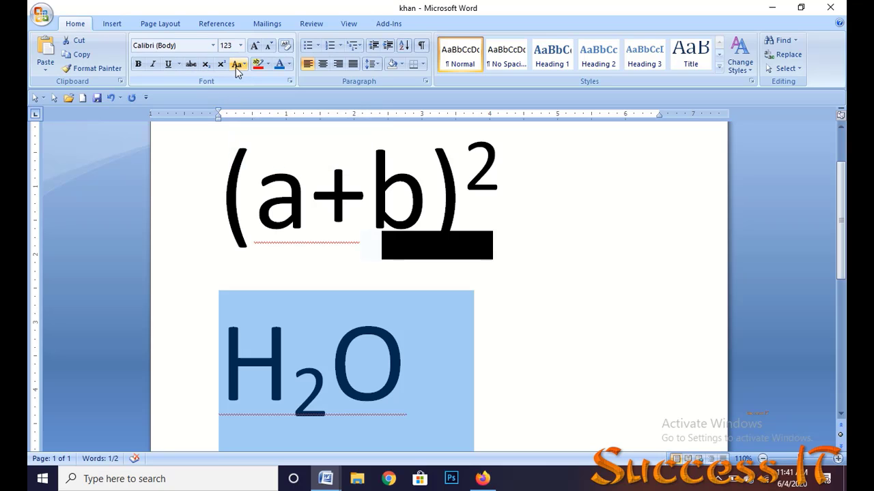
- Replace the entire document content, including both formulas, with the line "Success Training Center can Bangladesh"
{"action": "left_click", "coordinate": [330, 259]}
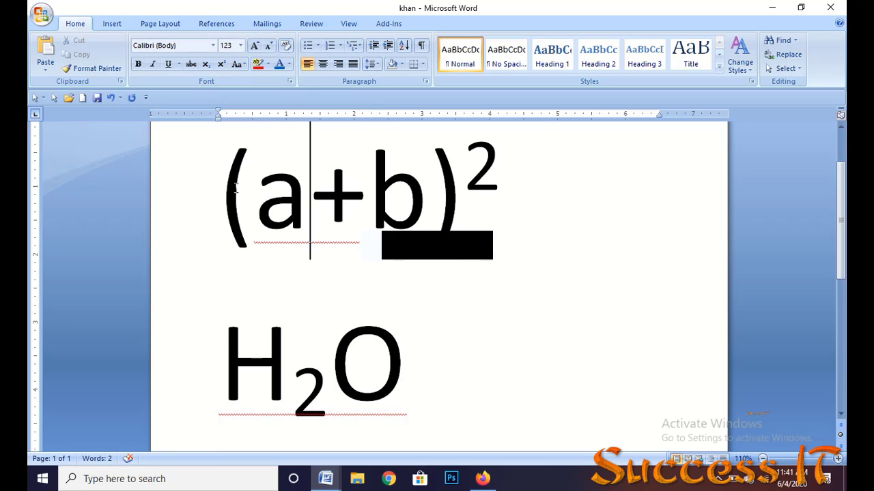
{"action": "left_click_drag", "start_coordinate": [221, 177], "coordinate": [496, 182]}
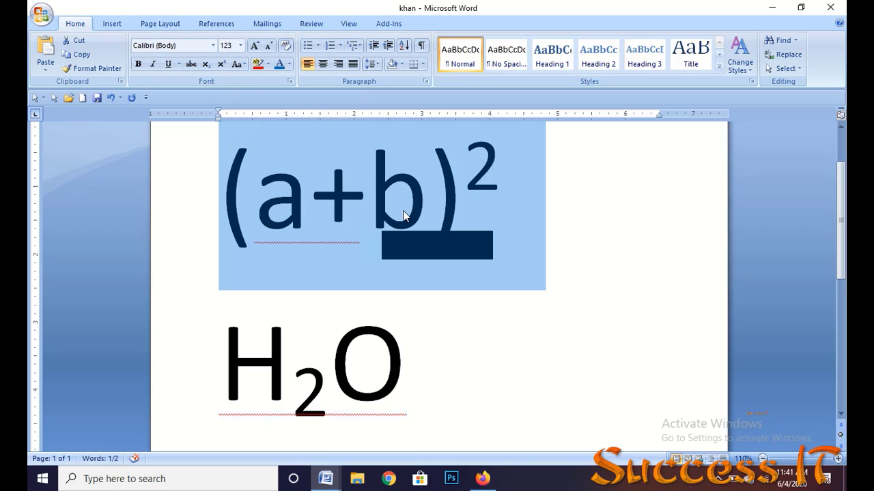
{"action": "key", "text": "ctrl+a"}
{"action": "key", "text": "Delete"}
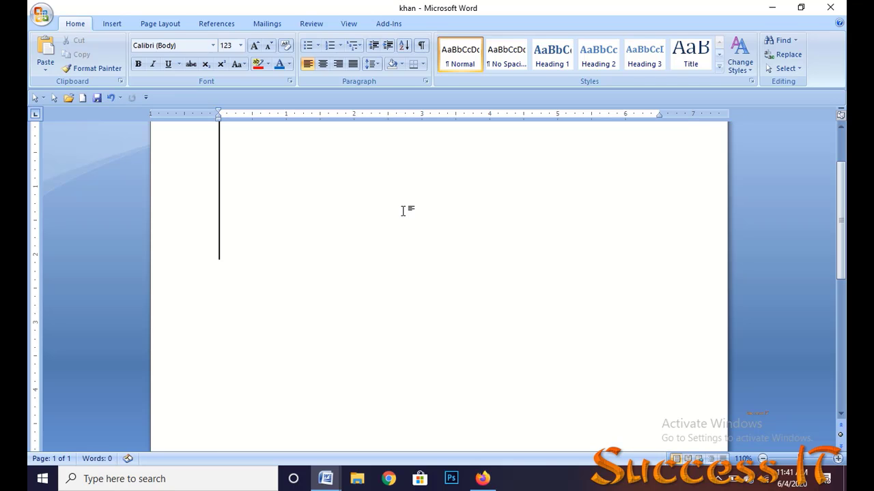
{"action": "type", "text": "Success Training Center can Bangladesh"}
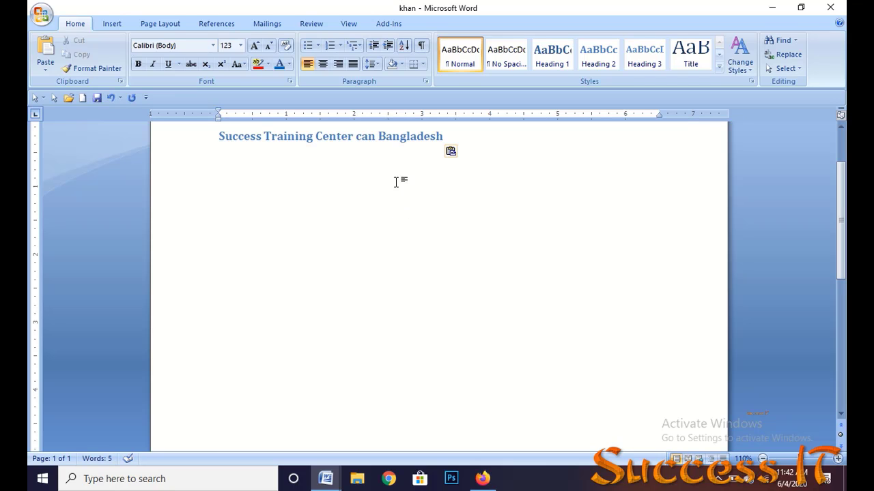
{"action": "scroll", "coordinate": [396, 181], "scroll_direction": "up", "scroll_amount": 2}
{"action": "left_click", "coordinate": [445, 220]}
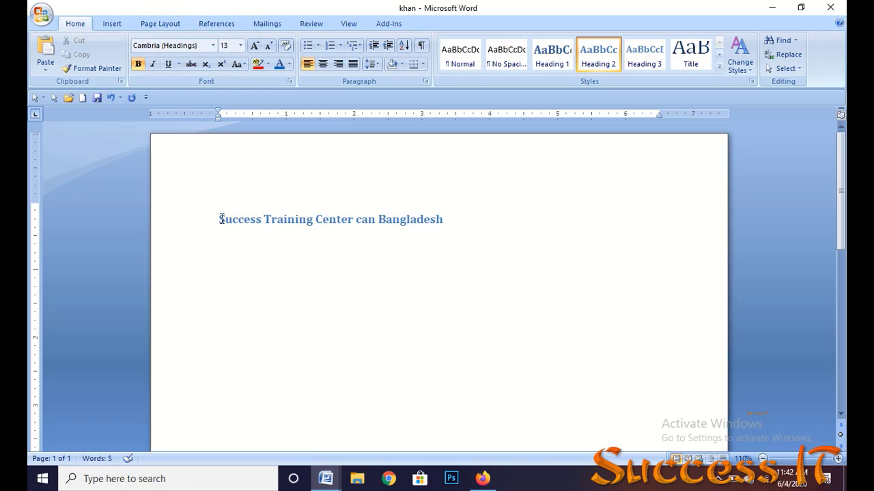
{"action": "left_click_drag", "start_coordinate": [220, 219], "coordinate": [223, 239]}
{"action": "left_click", "coordinate": [475, 232]}
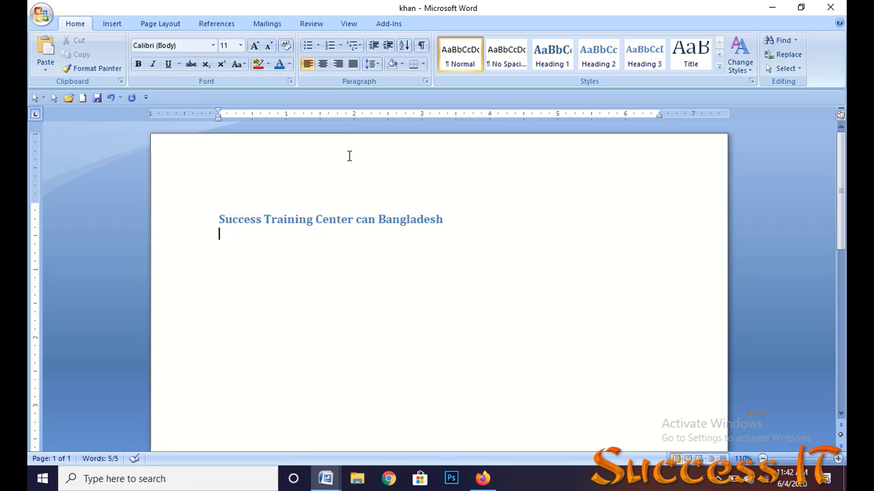
{"action": "left_click", "coordinate": [238, 67]}
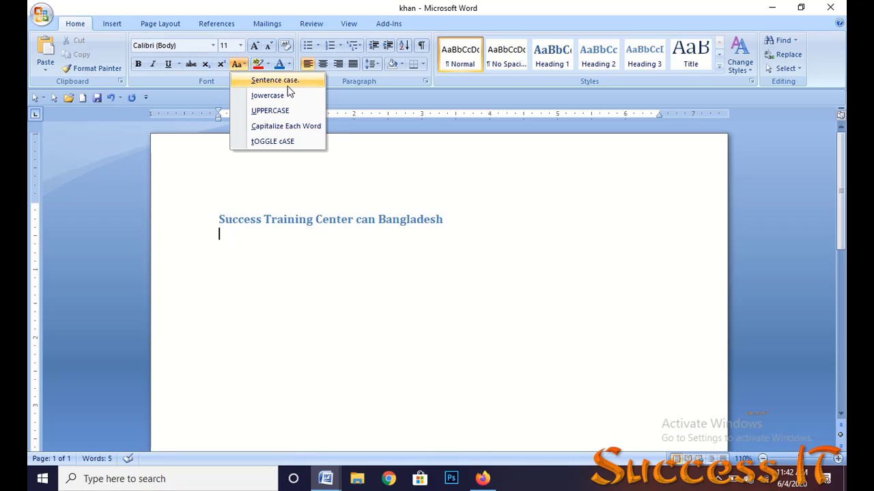
{"action": "left_click", "coordinate": [278, 111]}
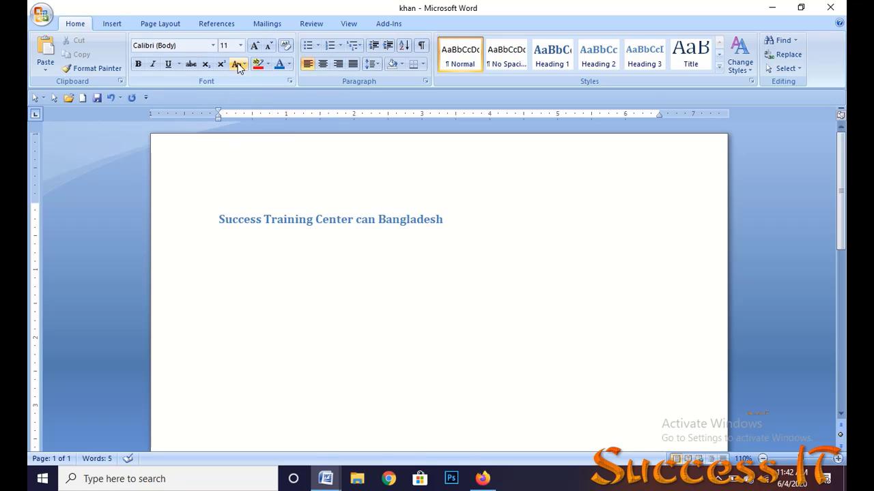
- Select the heading line and change its case to lowercase, followed by UPPERCASE
{"action": "left_click_drag", "start_coordinate": [216, 209], "coordinate": [475, 230]}
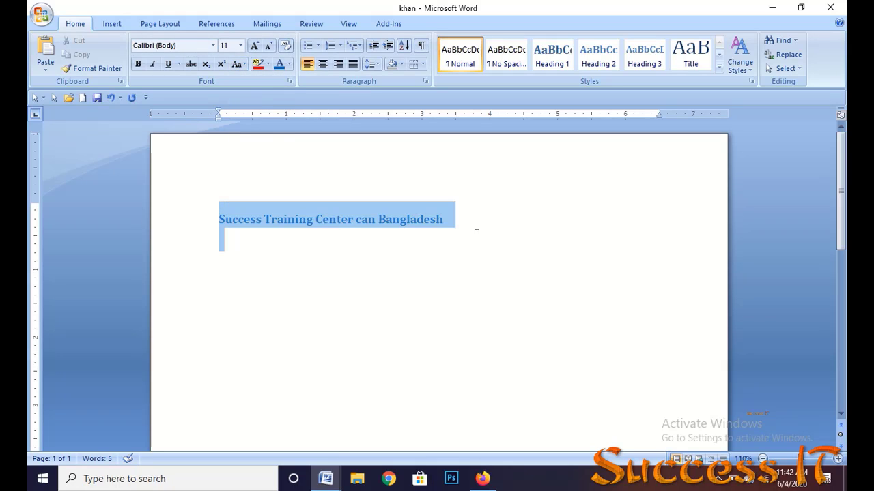
{"action": "left_click", "coordinate": [243, 65]}
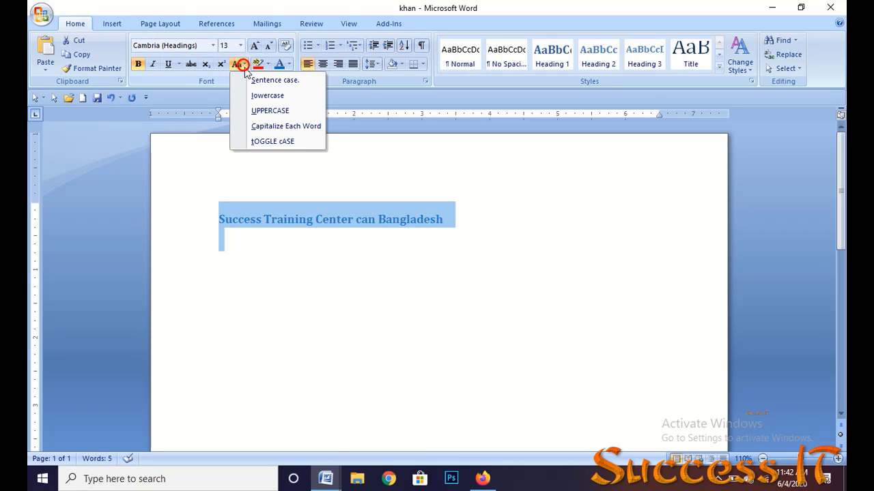
{"action": "left_click", "coordinate": [271, 97]}
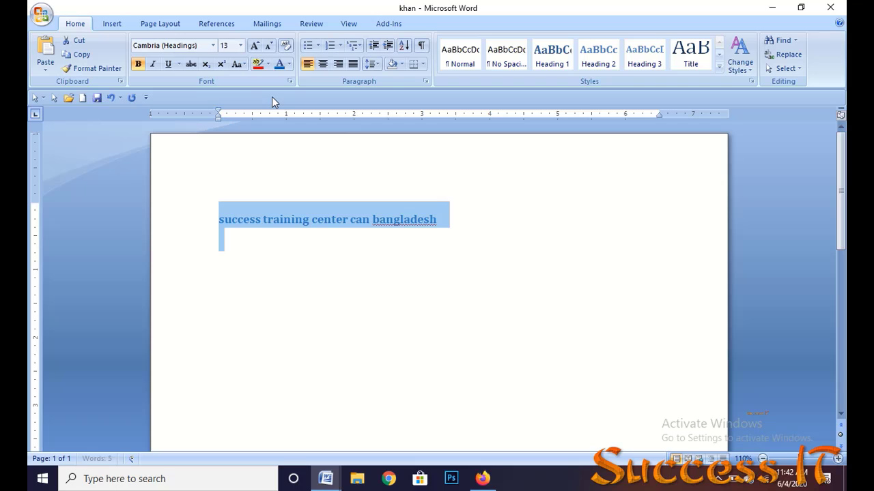
{"action": "left_click", "coordinate": [242, 65]}
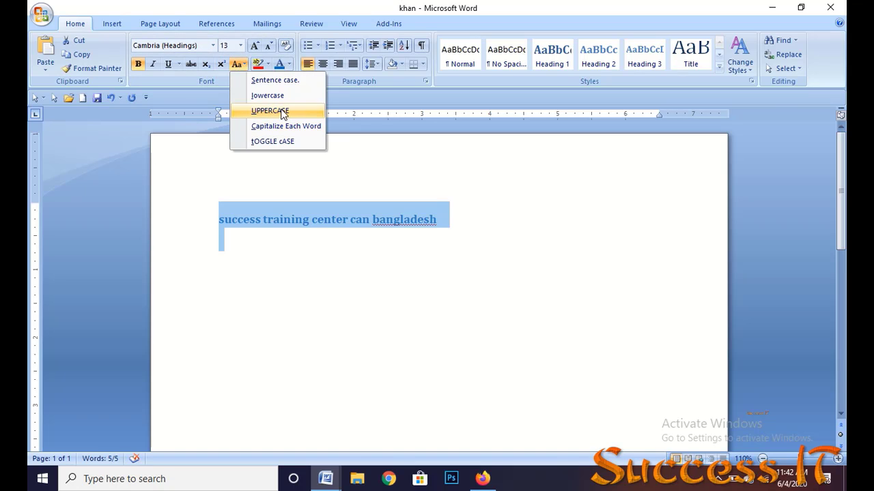
{"action": "left_click", "coordinate": [282, 111]}
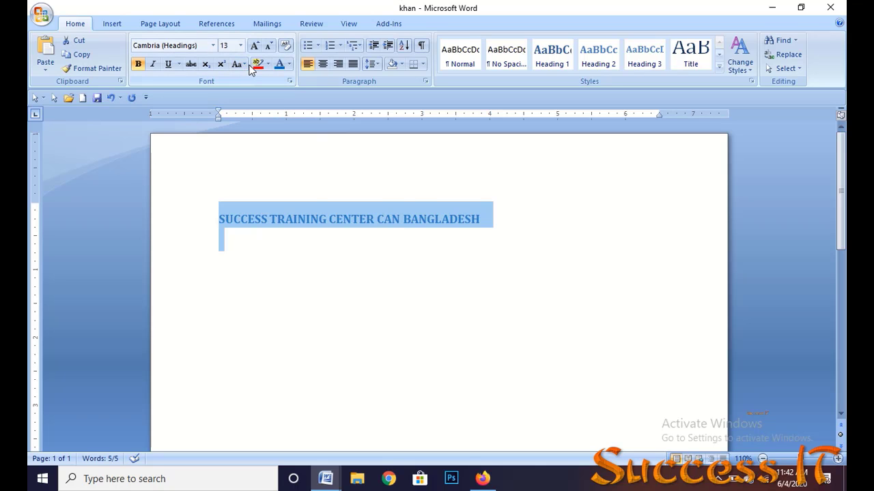
- Enlarge the selected heading's font size to 22 pt and shrink it back down to 18 pt
{"action": "key", "text": "ctrl+shift+period"}
{"action": "key", "text": "ctrl+shift+period"}
{"action": "key", "text": "ctrl+shift+period"}
{"action": "key", "text": "ctrl+shift+period"}
{"action": "key", "text": "ctrl+shift+period"}
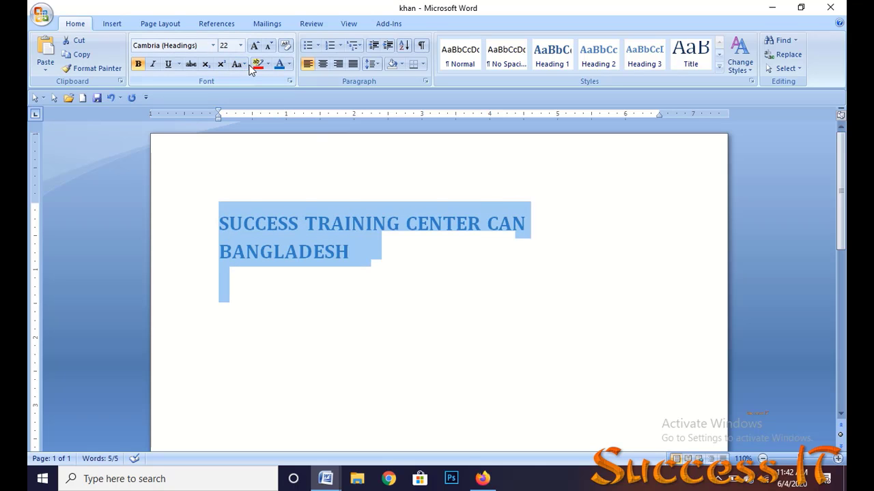
{"action": "key", "text": "ctrl+shift+comma"}
{"action": "key", "text": "ctrl+shift+comma"}
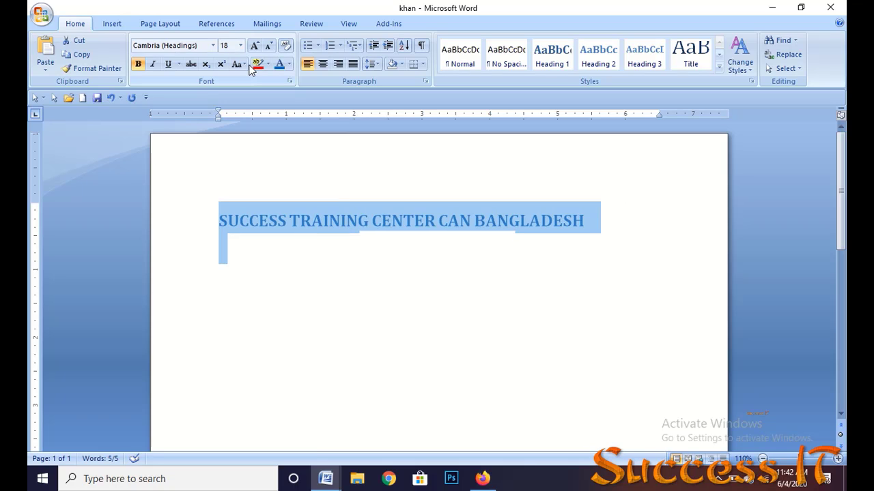
- Cycle the heading's case through Sentence case, lowercase and UPPERCASE
{"action": "left_click", "coordinate": [239, 64]}
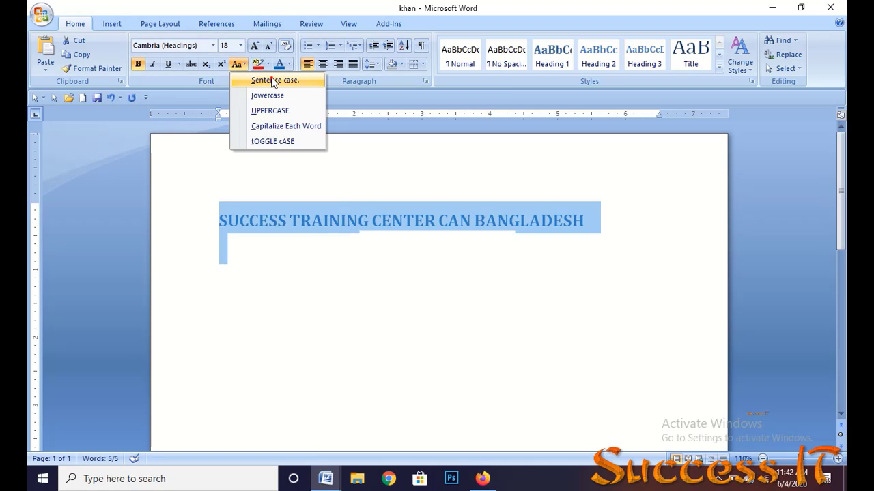
{"action": "left_click", "coordinate": [273, 80]}
{"action": "left_click", "coordinate": [237, 64]}
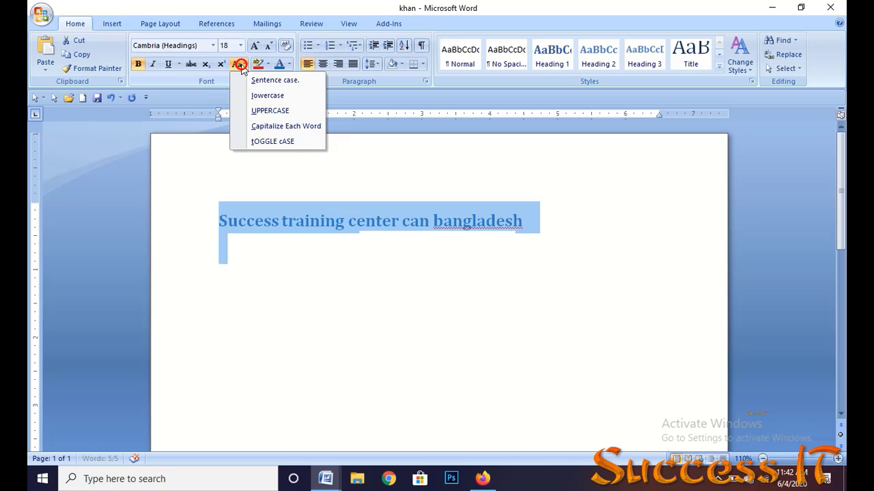
{"action": "left_click", "coordinate": [281, 96]}
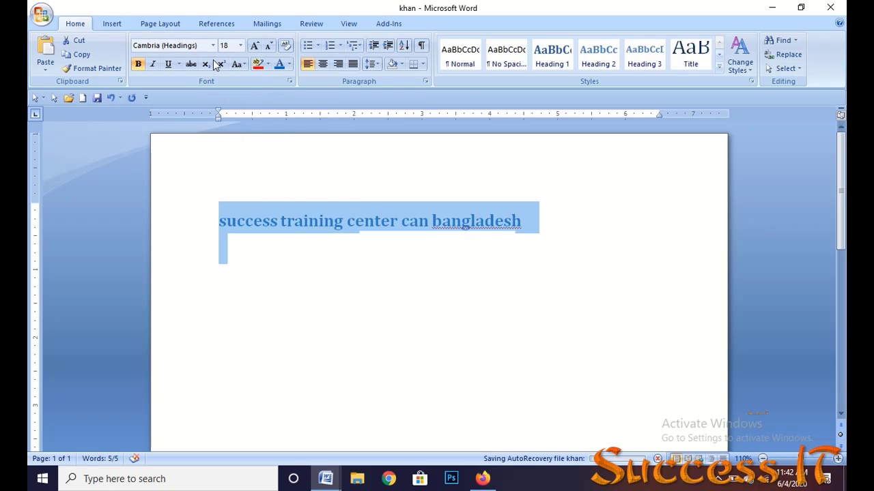
{"action": "left_click", "coordinate": [237, 63]}
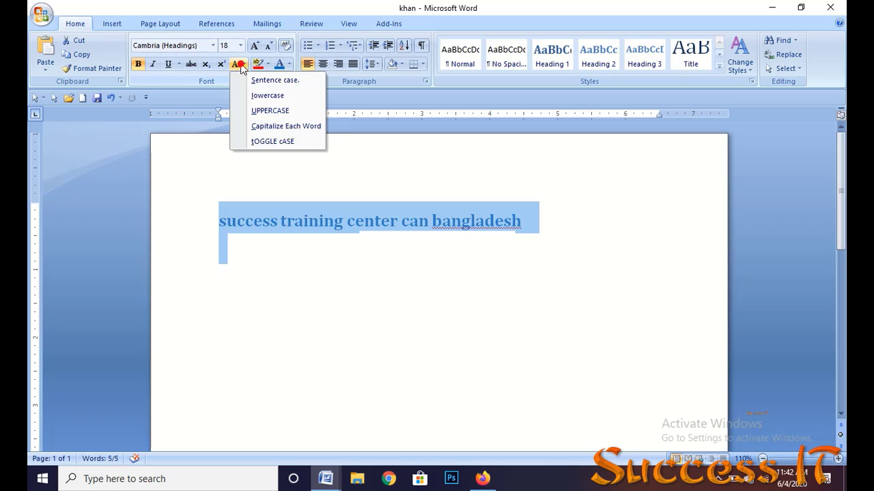
{"action": "left_click", "coordinate": [280, 111]}
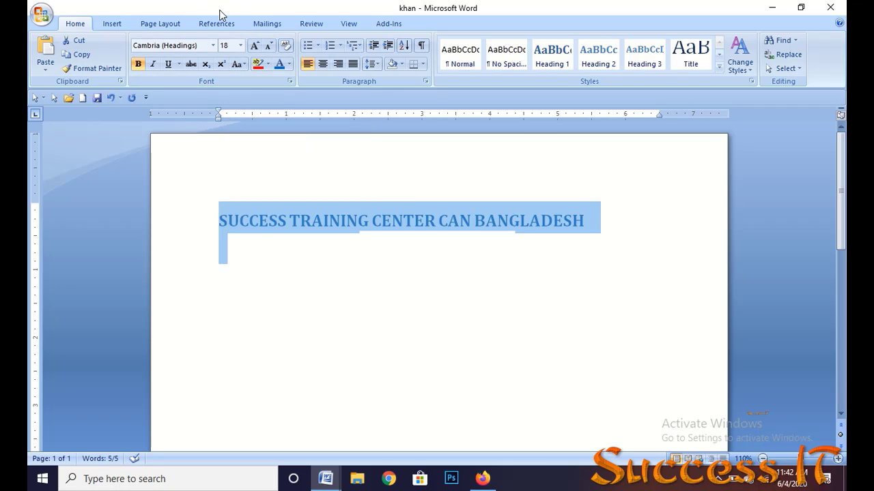
- Apply Capitalize Each Word and tOGGLE cASE to the heading in turn, finishing with Sentence case
{"action": "left_click", "coordinate": [243, 66]}
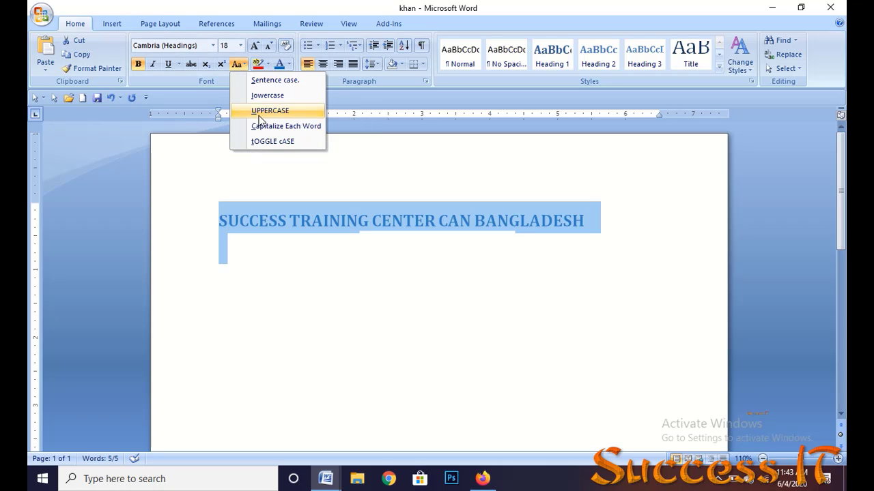
{"action": "left_click", "coordinate": [316, 132]}
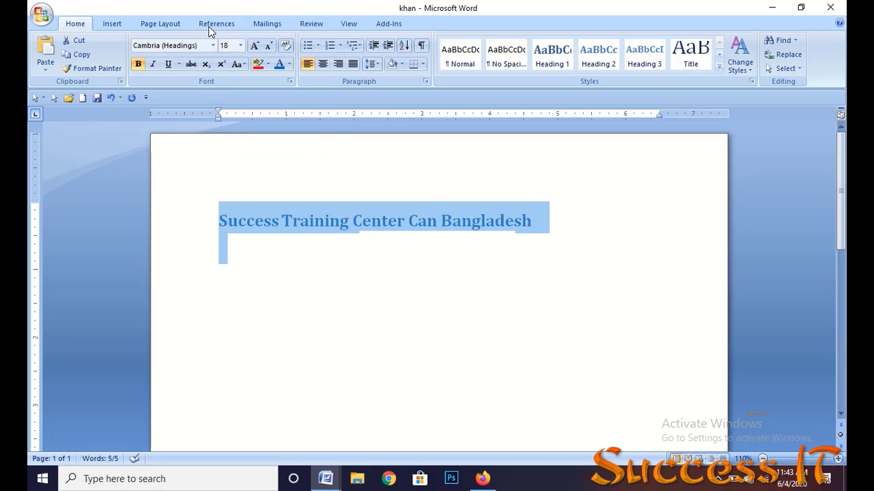
{"action": "left_click", "coordinate": [243, 65]}
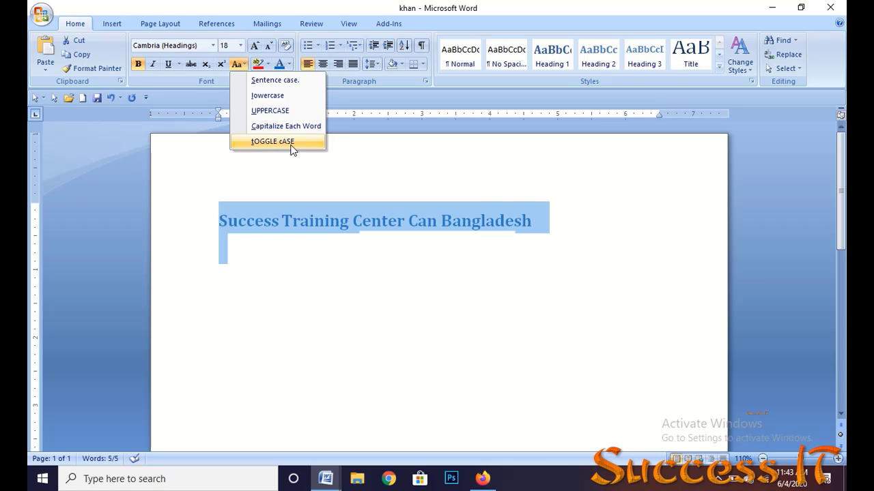
{"action": "left_click", "coordinate": [291, 142]}
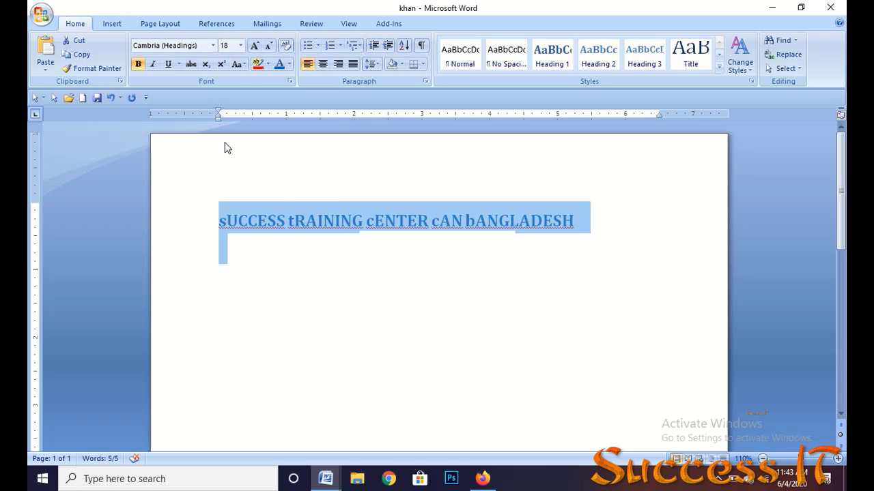
{"action": "left_click", "coordinate": [238, 67]}
{"action": "left_click", "coordinate": [260, 82]}
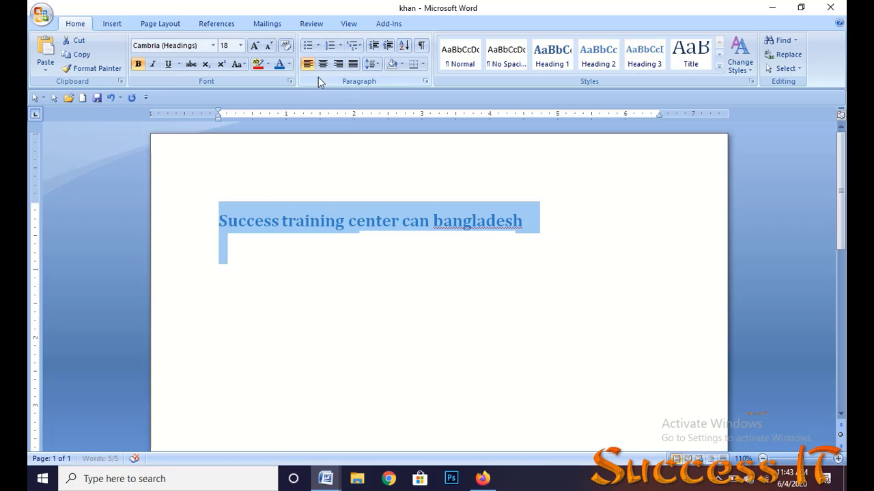
- Grow the heading's font size in steps up to 26 pt
{"action": "left_click", "coordinate": [255, 46]}
{"action": "left_click", "coordinate": [255, 46]}
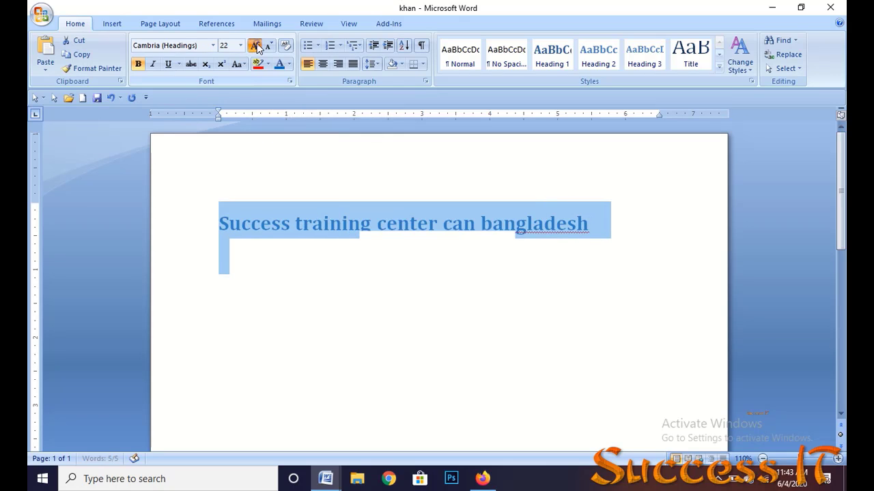
{"action": "left_click", "coordinate": [255, 45]}
{"action": "left_click", "coordinate": [255, 46]}
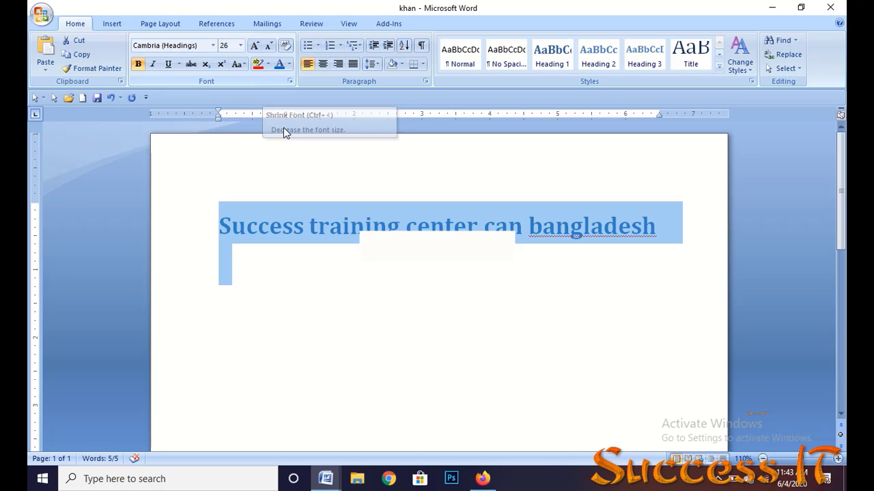
- Shrink the heading's font size by eight increments, going below 14 pt
{"action": "left_click", "coordinate": [271, 49]}
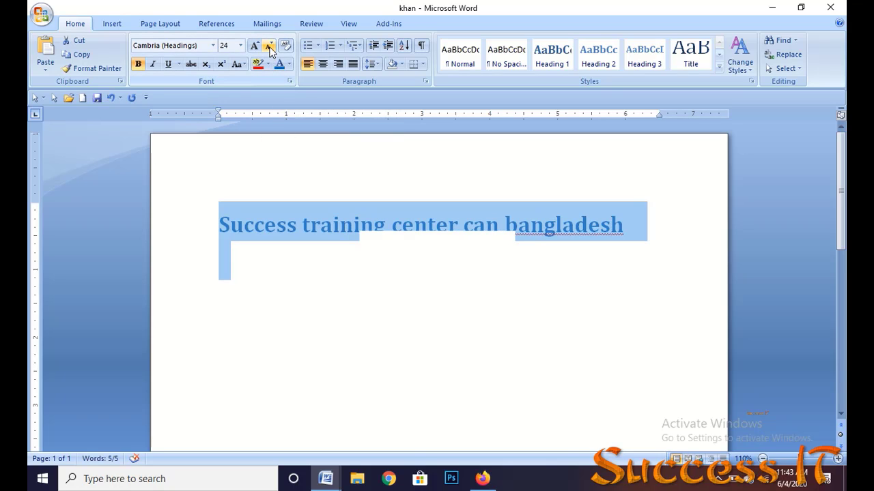
{"action": "left_click", "coordinate": [270, 49]}
{"action": "left_click", "coordinate": [270, 49]}
{"action": "left_click", "coordinate": [270, 49]}
{"action": "left_click", "coordinate": [271, 49]}
{"action": "left_click", "coordinate": [270, 49]}
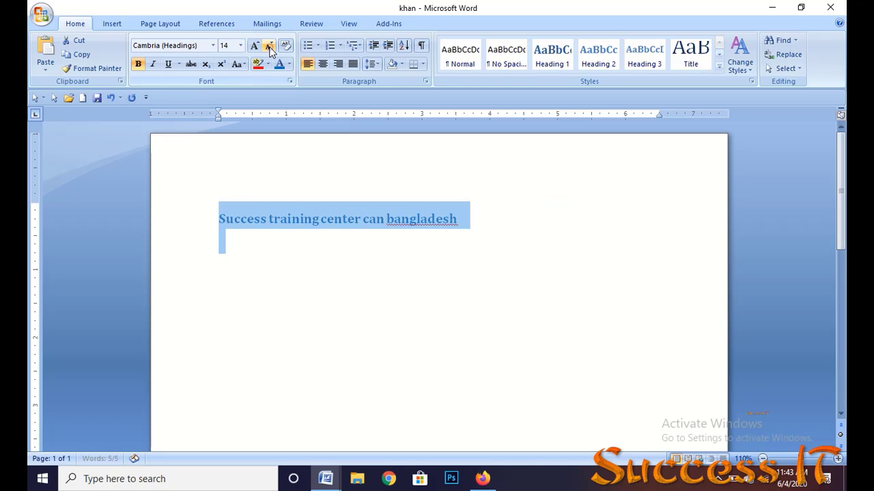
{"action": "left_click", "coordinate": [270, 49]}
{"action": "left_click", "coordinate": [270, 48]}
- Grow the heading's font size in steps to 24 pt and reduce it to 20 pt
{"action": "left_click", "coordinate": [257, 47]}
{"action": "left_click", "coordinate": [257, 46]}
{"action": "left_click", "coordinate": [257, 47]}
{"action": "left_click", "coordinate": [256, 47]}
{"action": "left_click", "coordinate": [256, 46]}
{"action": "left_click", "coordinate": [257, 46]}
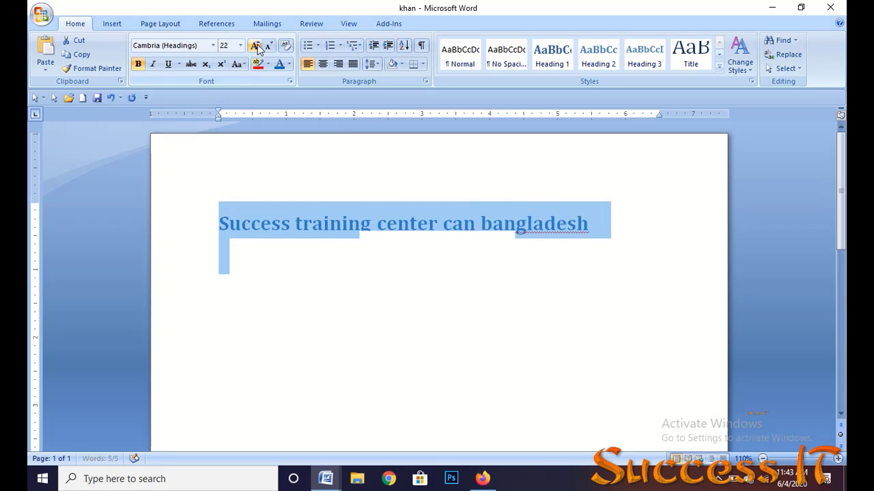
{"action": "left_click", "coordinate": [257, 46]}
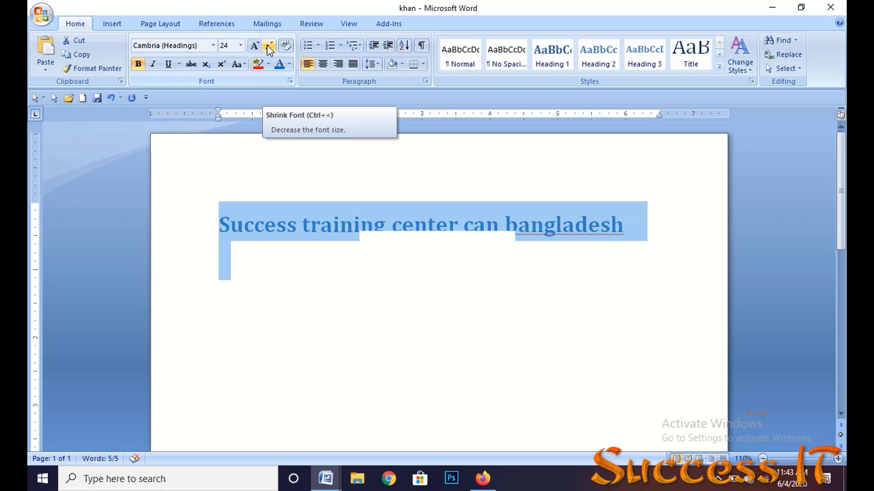
{"action": "left_click", "coordinate": [269, 46]}
{"action": "left_click", "coordinate": [269, 46]}
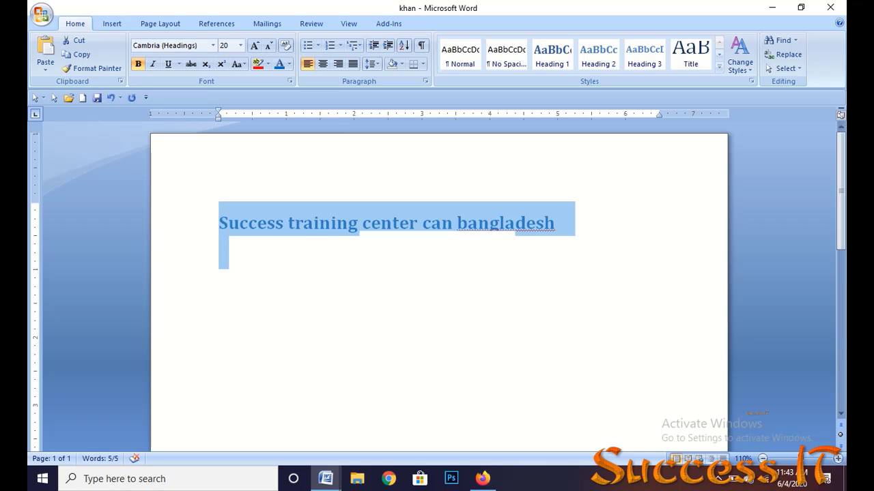
- Raise the heading's font size by four one-point steps and lower it one point at a time to 19 pt
{"action": "key", "text": "ctrl+bracketright"}
{"action": "key", "text": "ctrl+bracketright"}
{"action": "key", "text": "ctrl+bracketright"}
{"action": "key", "text": "ctrl+bracketright"}
{"action": "key", "text": "ctrl+bracketleft"}
{"action": "key", "text": "ctrl+bracketleft"}
{"action": "key", "text": "ctrl+bracketleft"}
{"action": "key", "text": "ctrl+bracketleft"}
{"action": "key", "text": "ctrl+bracketleft"}
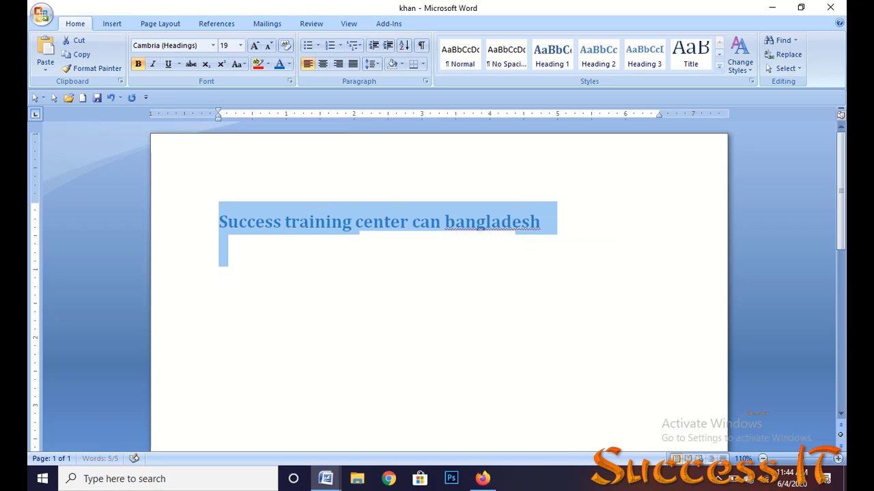
- Repeat the one-point font reduction on the heading down to 16 pt and undo the repeated reductions
{"action": "left_click", "coordinate": [132, 97]}
{"action": "left_click", "coordinate": [133, 97]}
{"action": "left_click", "coordinate": [133, 97]}
{"action": "left_click", "coordinate": [115, 97]}
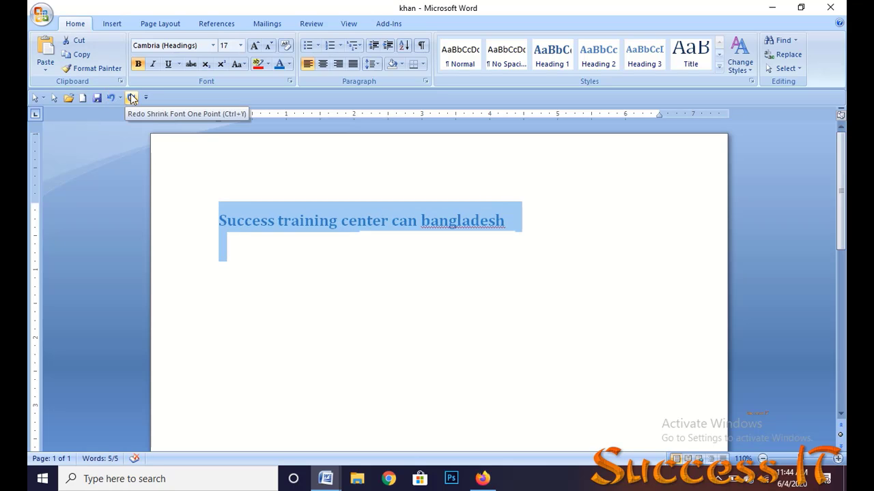
{"action": "left_click", "coordinate": [133, 97]}
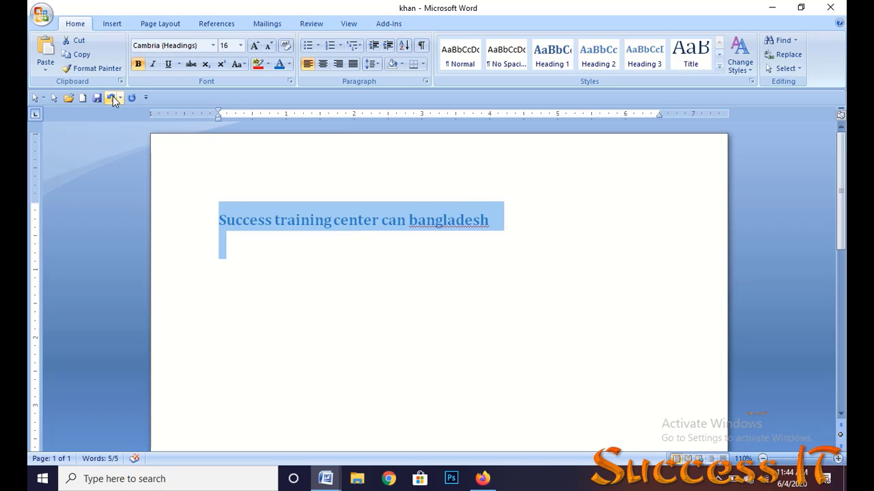
{"action": "left_click", "coordinate": [112, 98]}
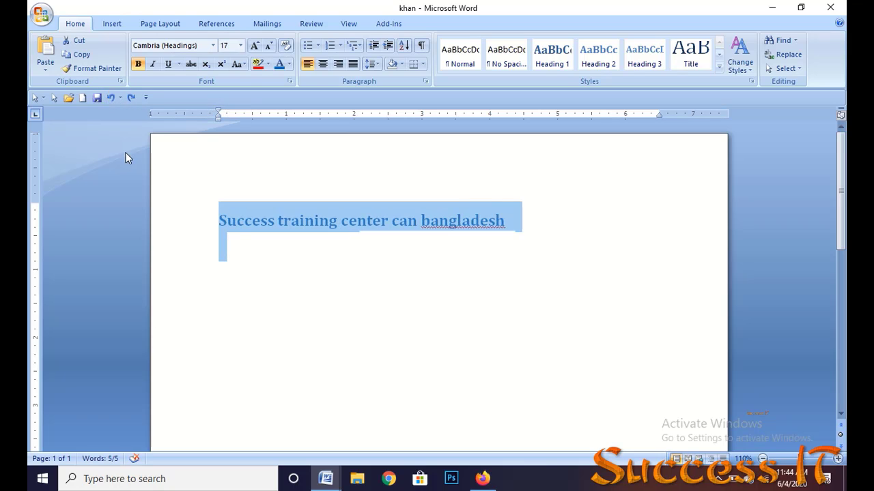
{"action": "left_click", "coordinate": [112, 97]}
{"action": "left_click", "coordinate": [113, 98]}
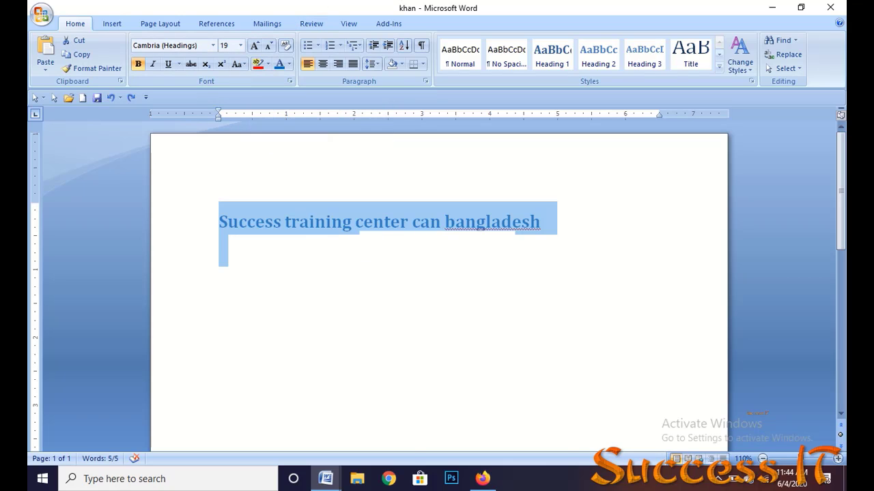
- Highlight the heading "Success training center can bangladesh" in yellow
{"action": "left_click", "coordinate": [293, 271]}
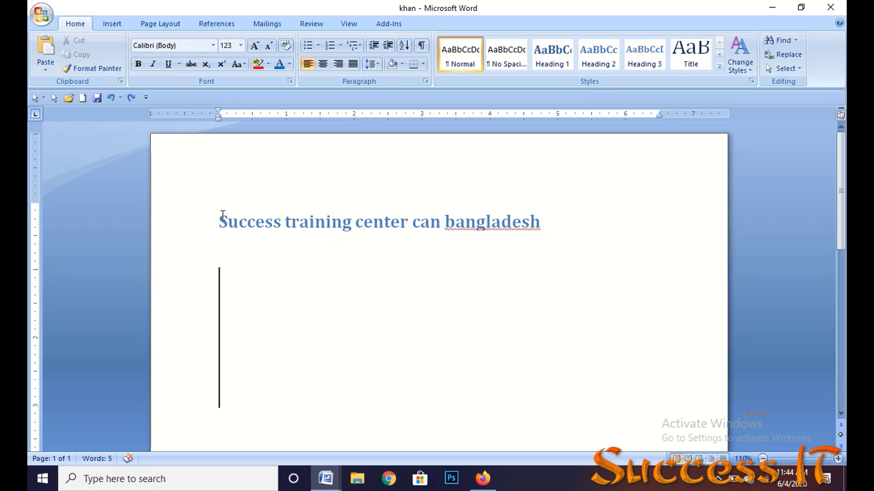
{"action": "left_click_drag", "start_coordinate": [216, 218], "coordinate": [527, 236]}
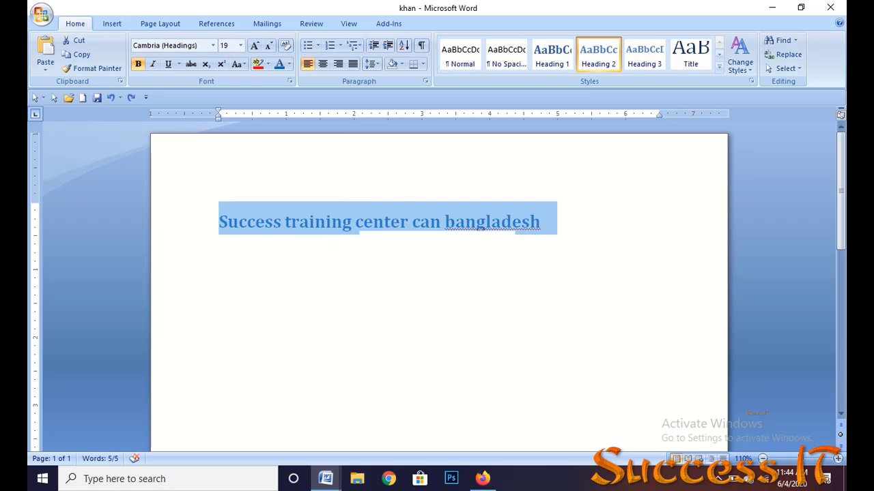
{"action": "left_click", "coordinate": [236, 304]}
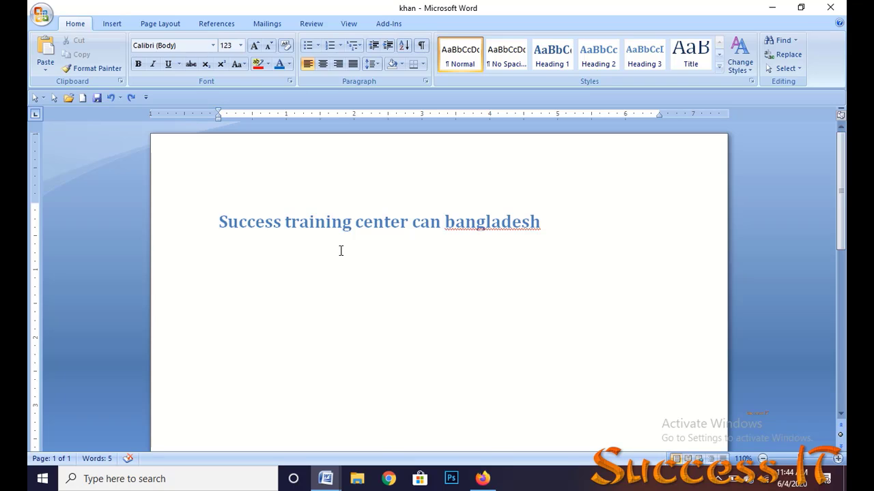
{"action": "left_click_drag", "start_coordinate": [219, 221], "coordinate": [522, 236]}
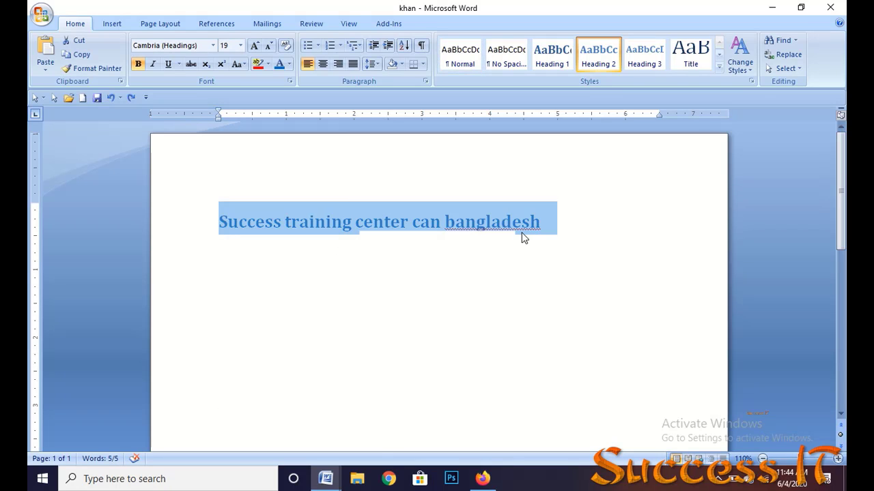
{"action": "left_click", "coordinate": [267, 66]}
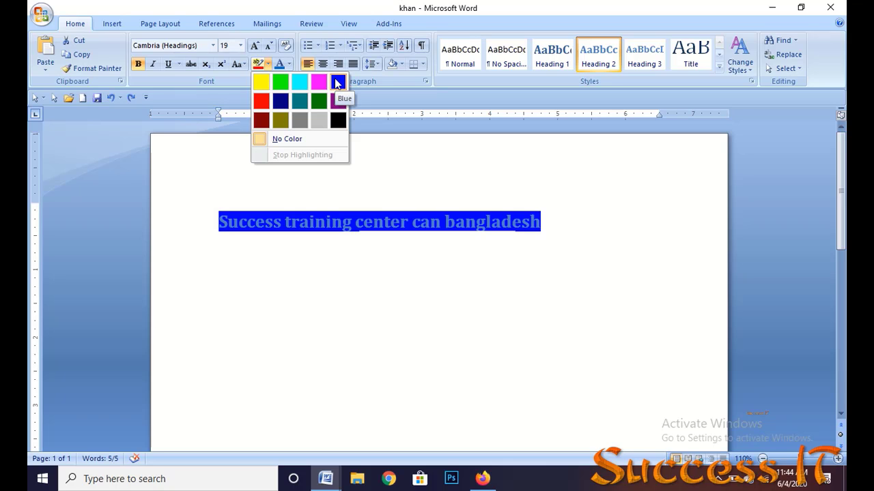
{"action": "left_click", "coordinate": [262, 83]}
{"action": "key", "text": "Right"}
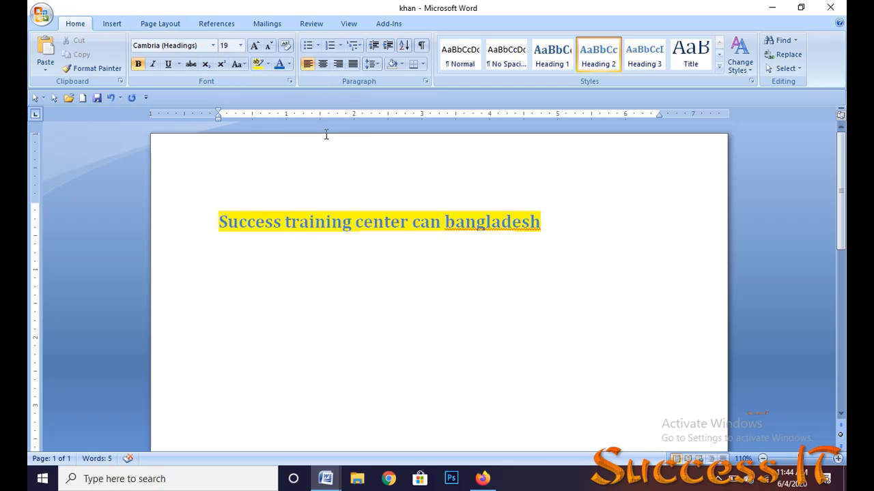
- Change the heading's font colour to black
{"action": "left_click", "coordinate": [289, 64]}
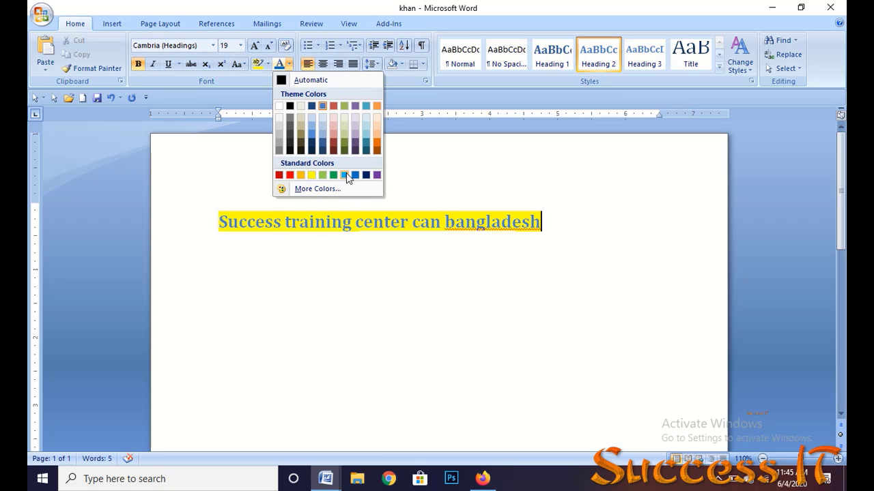
{"action": "left_click", "coordinate": [405, 261]}
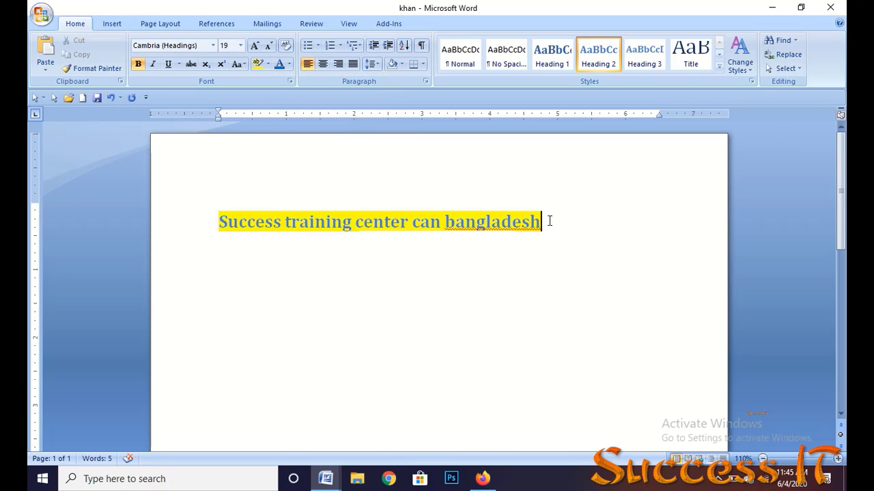
{"action": "left_click_drag", "start_coordinate": [552, 224], "coordinate": [250, 234]}
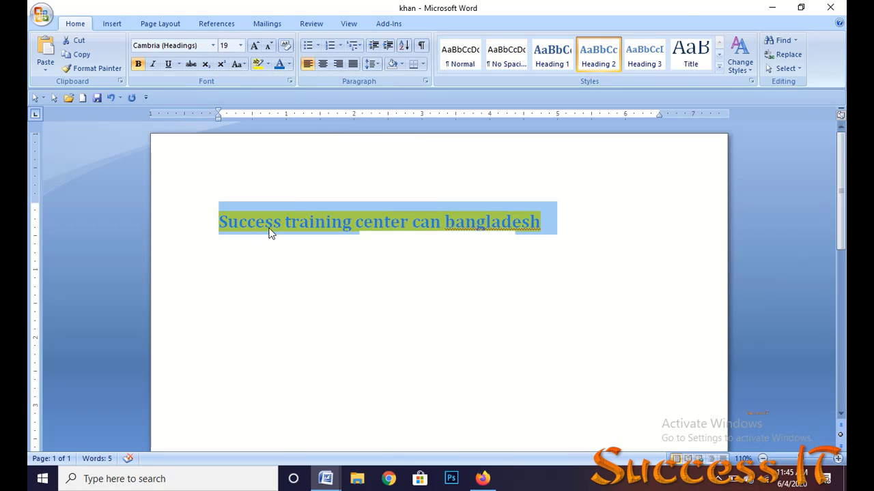
{"action": "left_click", "coordinate": [289, 63]}
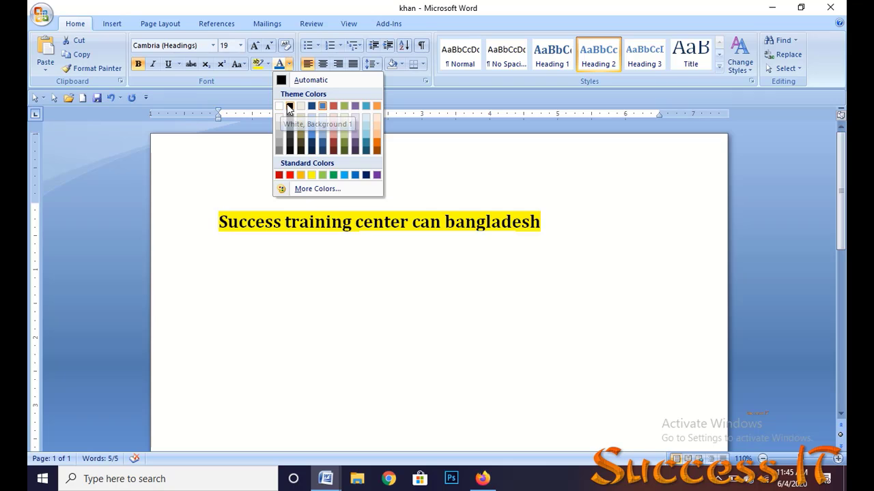
{"action": "left_click", "coordinate": [291, 107]}
- Remove the yellow highlight from the heading text
{"action": "left_click", "coordinate": [464, 273]}
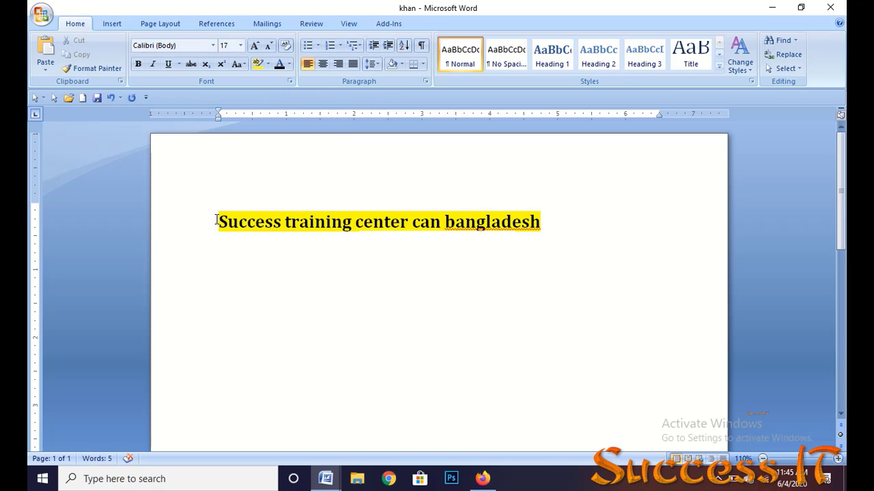
{"action": "left_click_drag", "start_coordinate": [215, 220], "coordinate": [559, 232]}
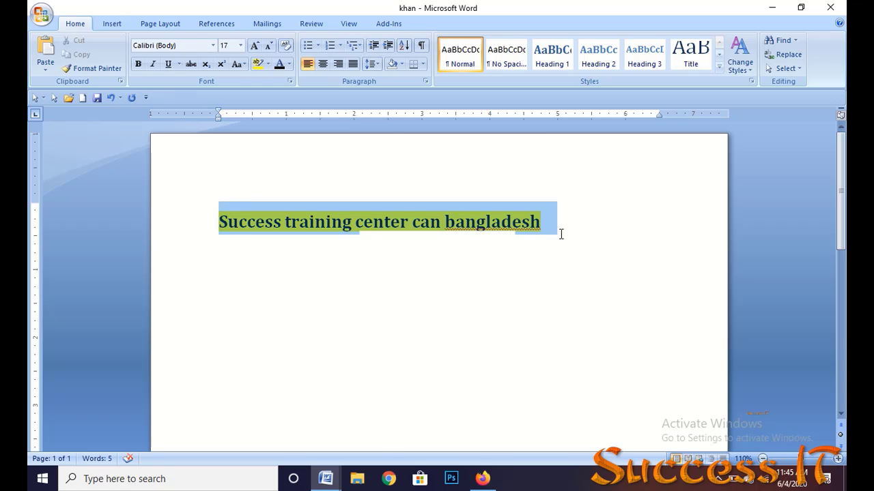
{"action": "left_click", "coordinate": [259, 67]}
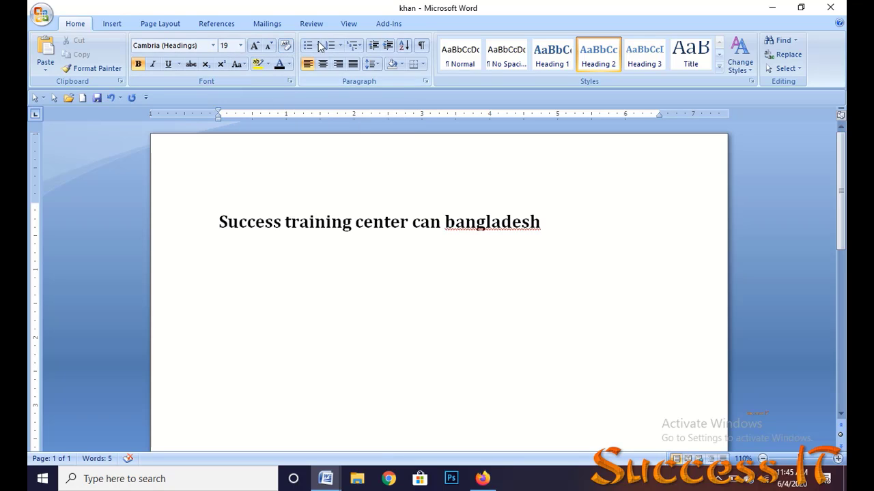
- Clear all formatting from the heading and undo the clearing
{"action": "left_click", "coordinate": [285, 47]}
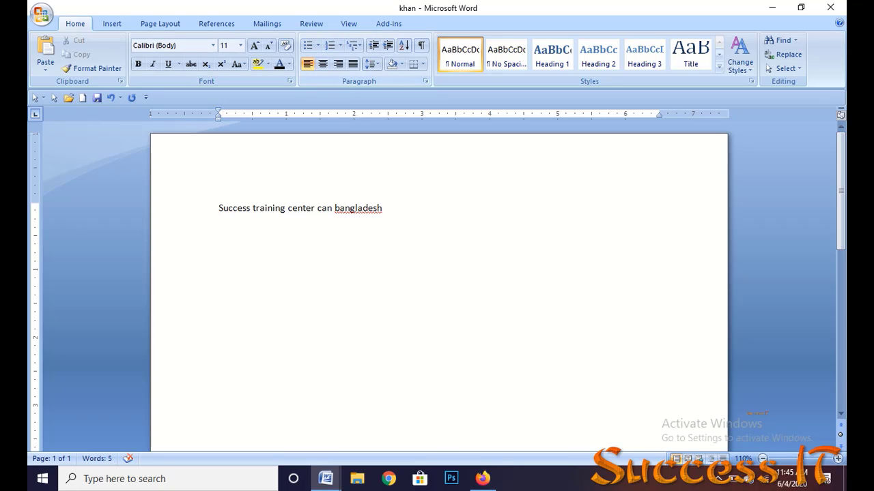
{"action": "left_click_drag", "start_coordinate": [218, 208], "coordinate": [471, 209]}
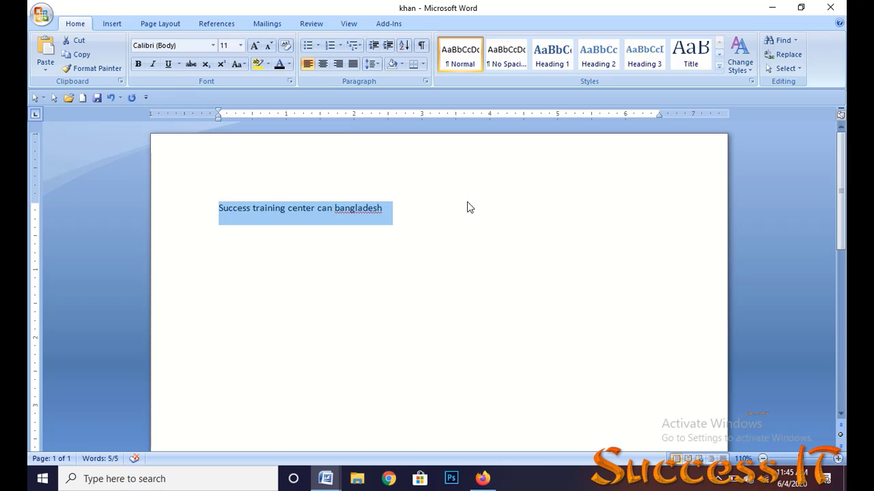
{"action": "key", "text": "ctrl+z"}
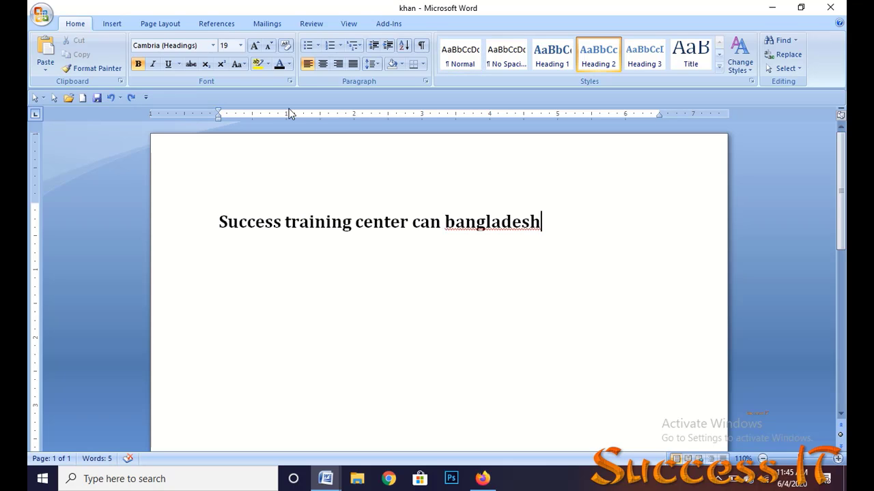
- Apply the arrow bullet to the heading line and remove the bullet again
{"action": "left_click", "coordinate": [318, 46]}
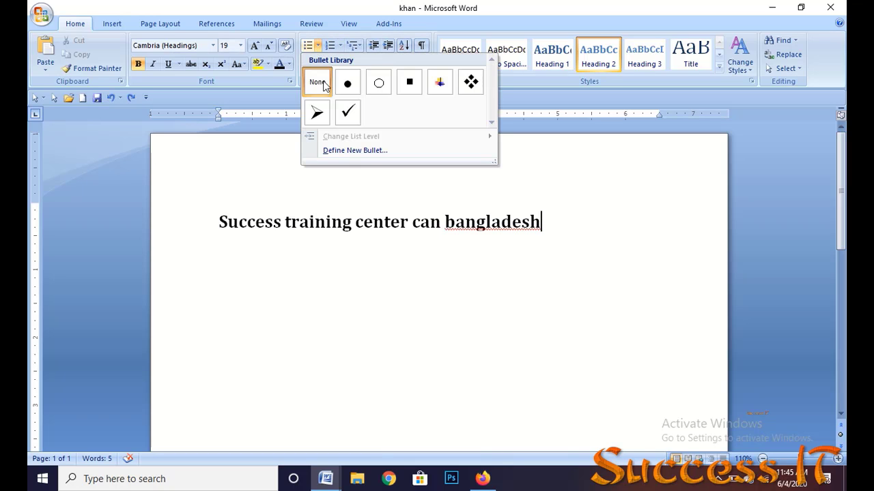
{"action": "left_click", "coordinate": [317, 114]}
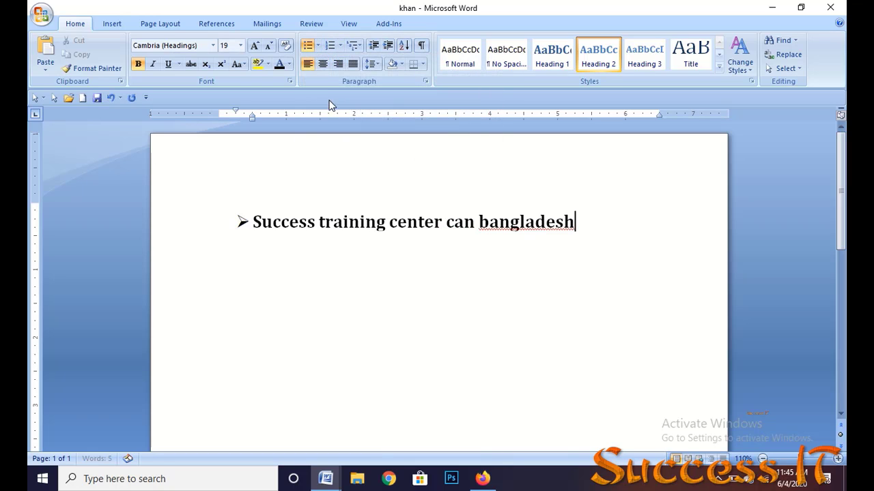
{"action": "left_click", "coordinate": [308, 46]}
- Apply the round black bullet to the heading line and replace it with the square bullet
{"action": "left_click", "coordinate": [317, 47]}
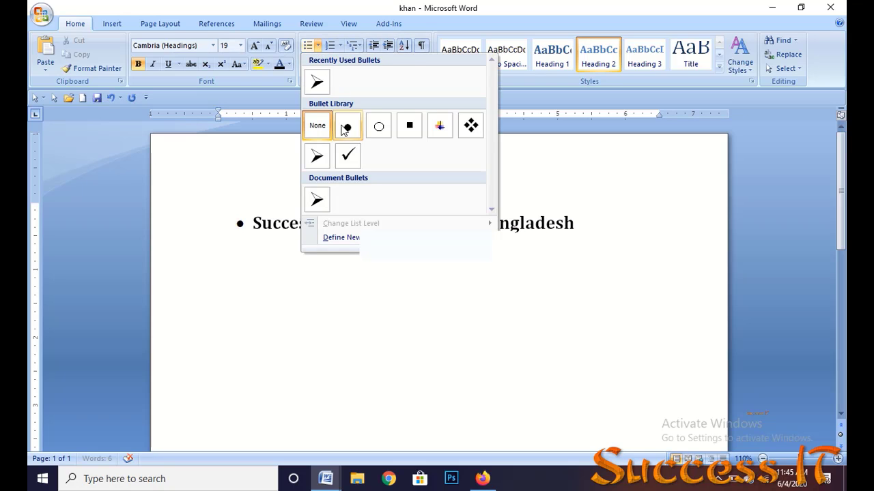
{"action": "left_click", "coordinate": [346, 131]}
{"action": "left_click", "coordinate": [318, 45]}
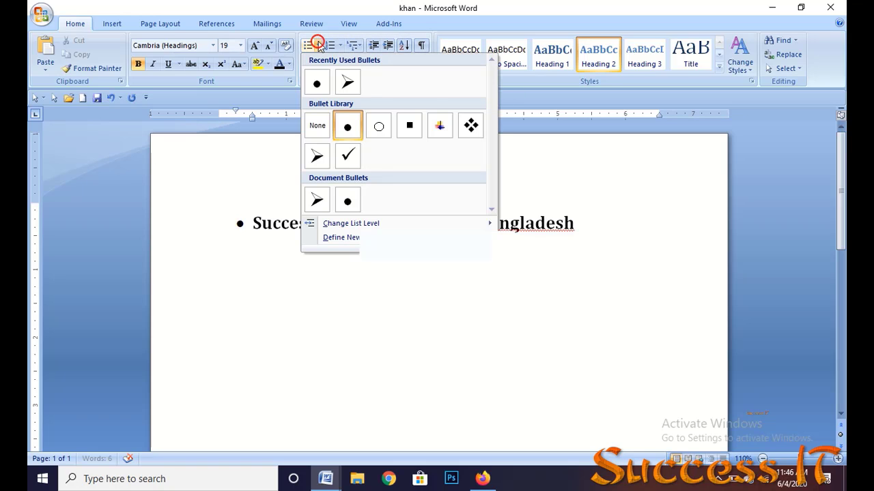
{"action": "left_click", "coordinate": [411, 126]}
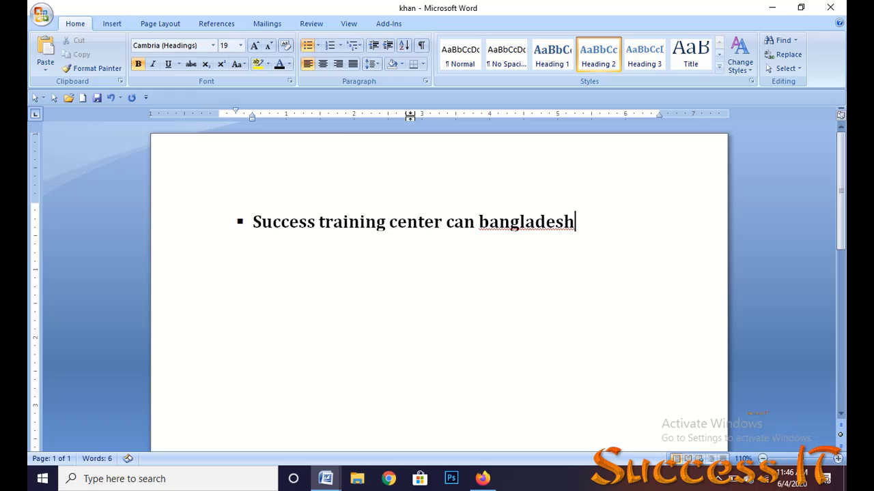
- Turn the heading's square bullet off and on, and set its bullet style to None
{"action": "left_click", "coordinate": [308, 45]}
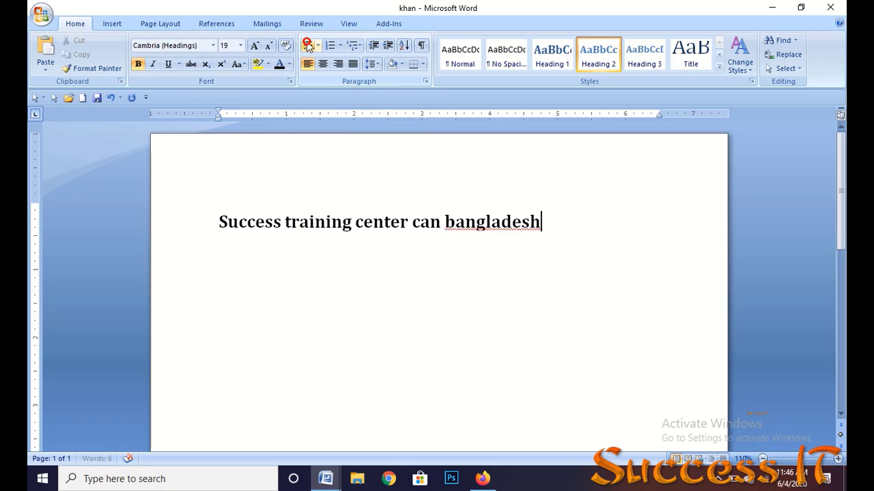
{"action": "left_click", "coordinate": [313, 45]}
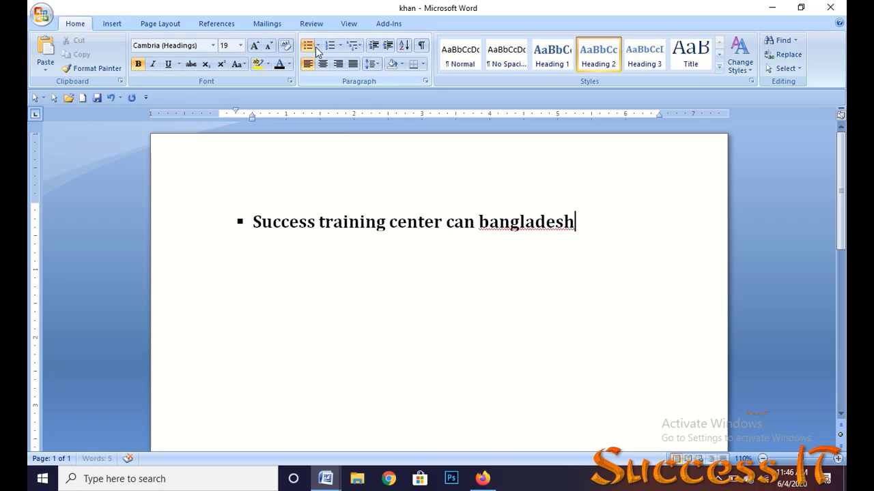
{"action": "left_click", "coordinate": [316, 45]}
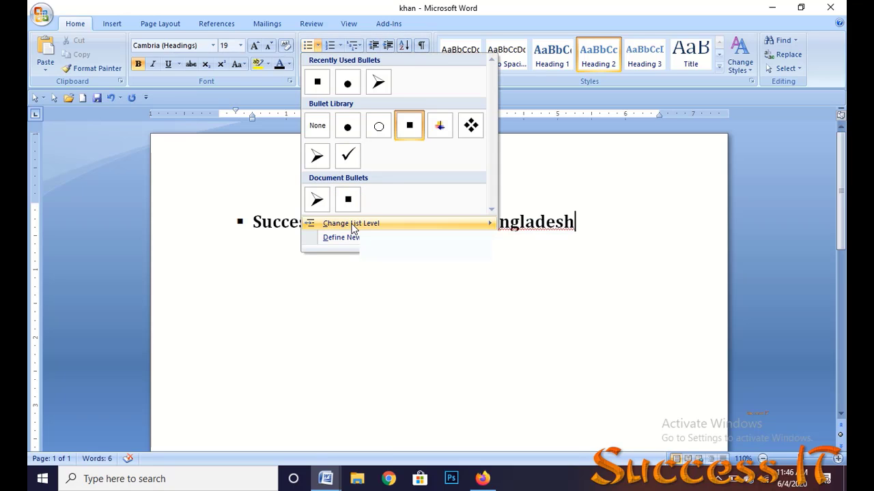
{"action": "left_click", "coordinate": [316, 125]}
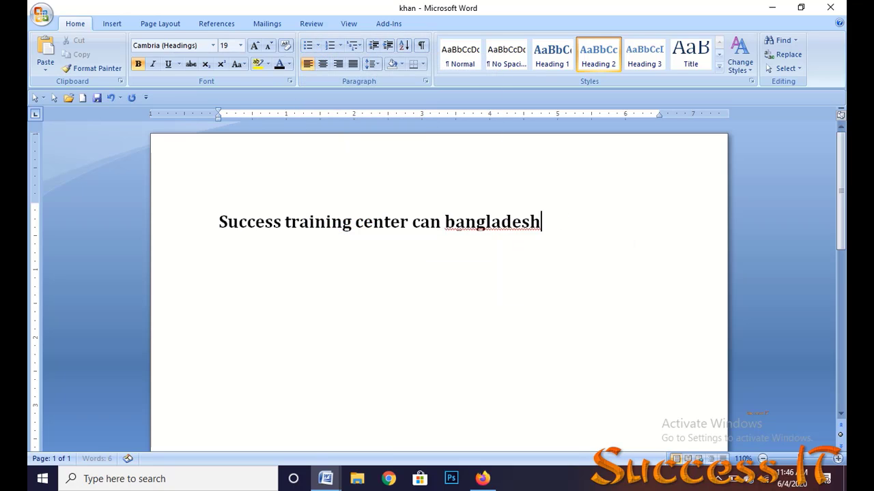
- Copy the heading line and paste it three times over the selection to get three identical lines
{"action": "left_click_drag", "start_coordinate": [212, 217], "coordinate": [577, 244]}
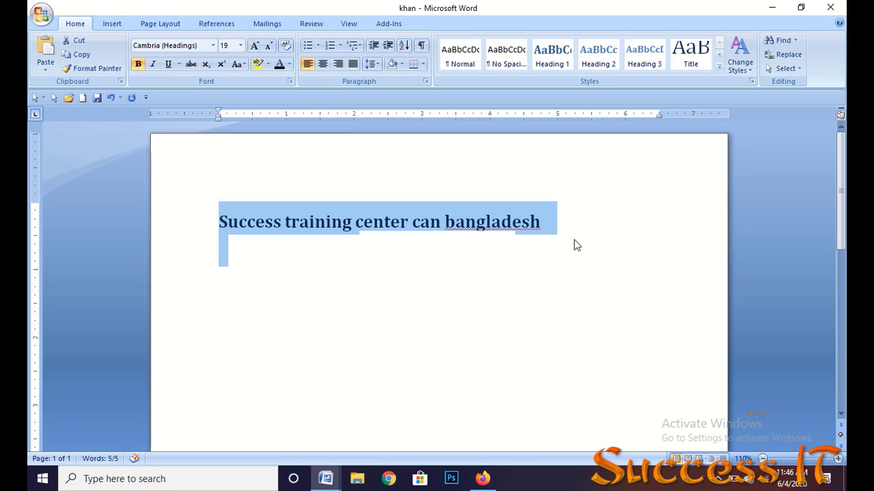
{"action": "key", "text": "ctrl+c"}
{"action": "key", "text": "ctrl+v"}
{"action": "key", "text": "ctrl+v"}
{"action": "key", "text": "ctrl+v"}
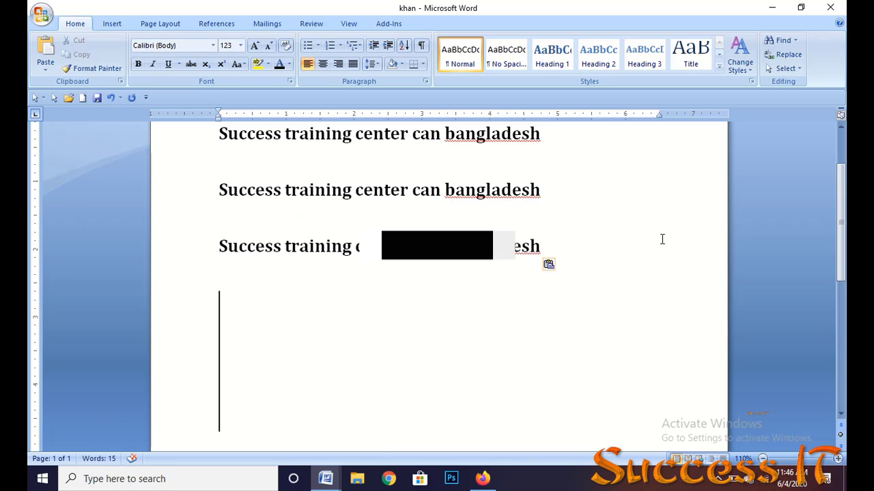
{"action": "scroll", "coordinate": [628, 312], "scroll_direction": "up", "scroll_amount": 2}
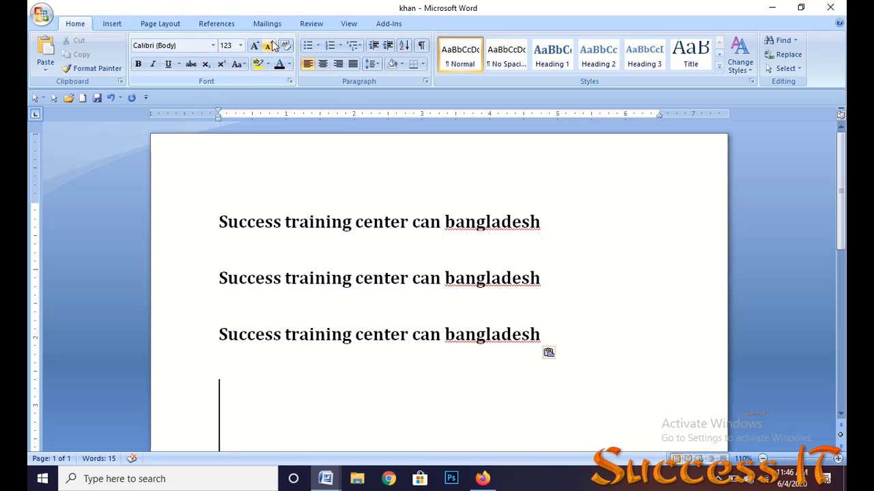
- Apply the four-diamond bullet to all three "Success training center can bangladesh" lines
{"action": "left_click_drag", "start_coordinate": [219, 221], "coordinate": [608, 334]}
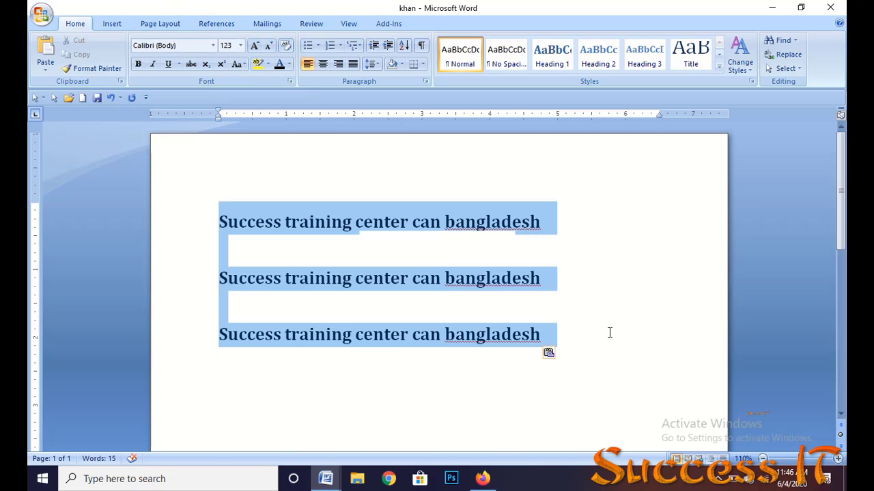
{"action": "left_click", "coordinate": [317, 45]}
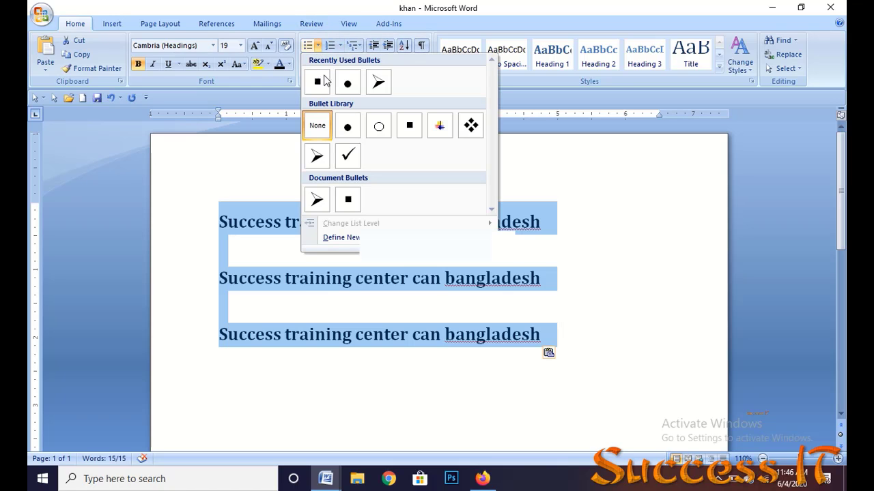
{"action": "left_click", "coordinate": [469, 127]}
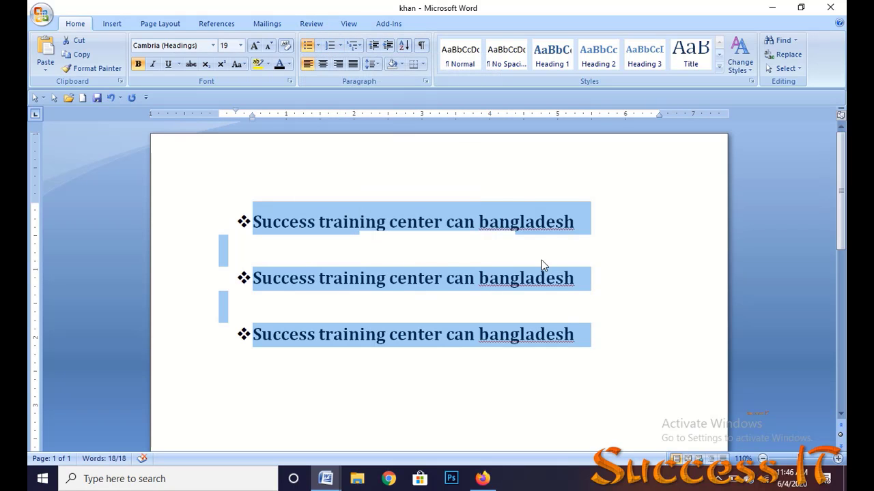
- Select the list's bullets and shift the bulleted lines slightly towards the left margin
{"action": "left_click", "coordinate": [604, 248]}
{"action": "left_click", "coordinate": [245, 198]}
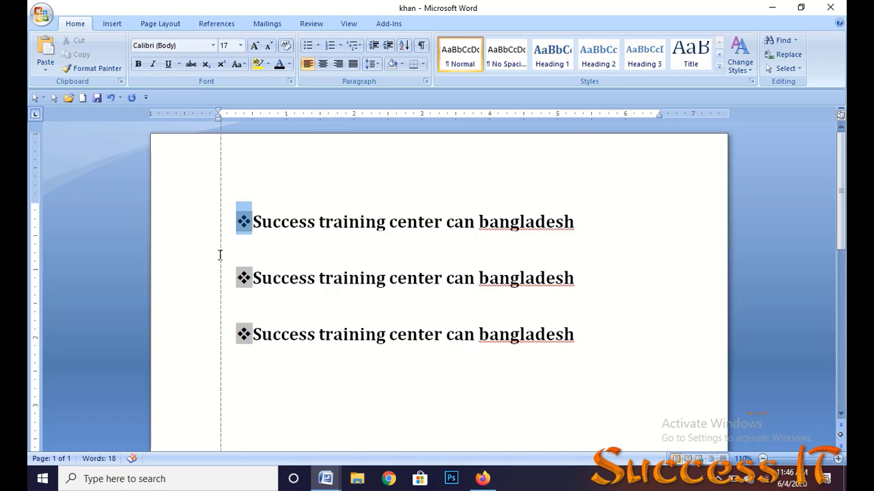
{"action": "left_click_drag", "start_coordinate": [220, 255], "coordinate": [228, 256]}
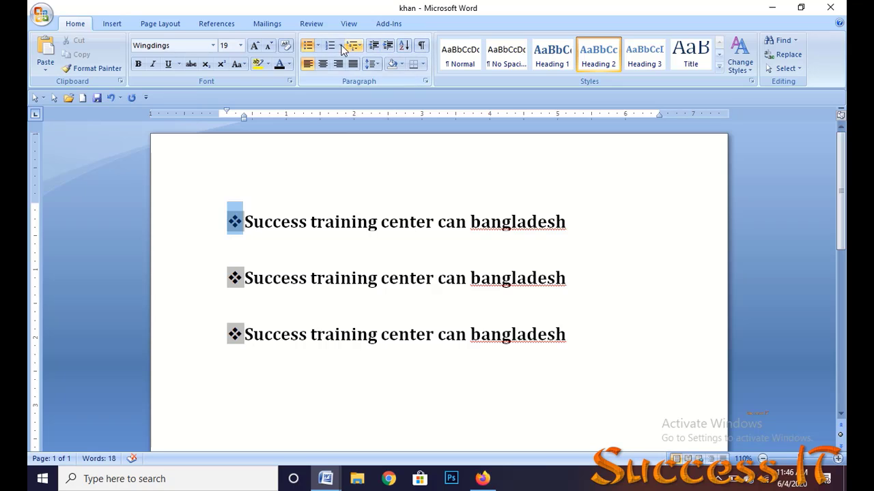
{"action": "left_click", "coordinate": [317, 45]}
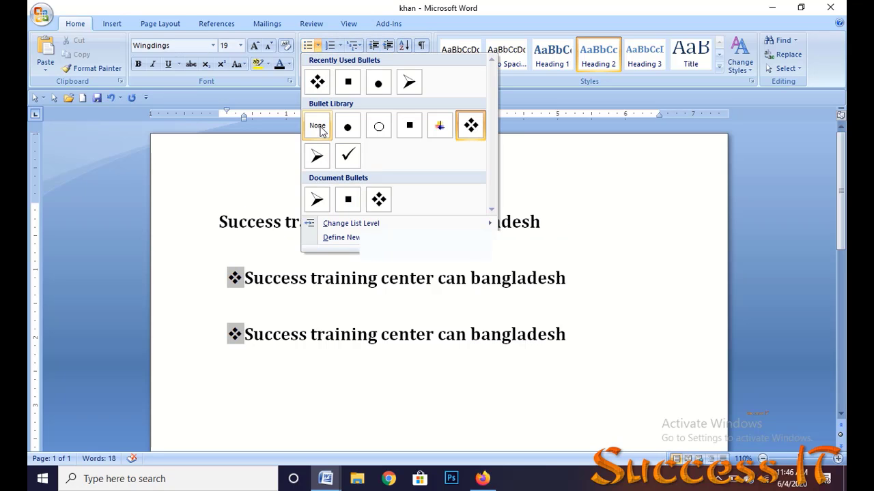
{"action": "left_click", "coordinate": [591, 316]}
{"action": "left_click", "coordinate": [380, 224]}
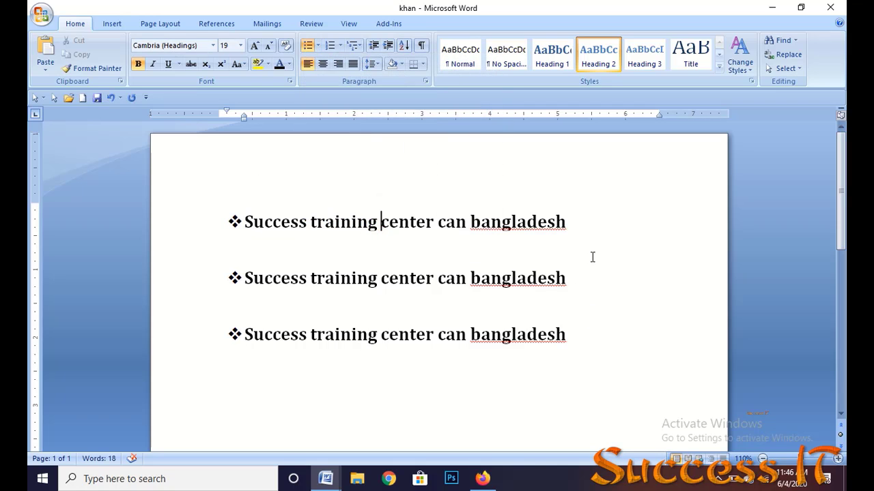
- Remove the bullets from all three "Success training center can bangladesh" lines by setting the bullet style to None
{"action": "key", "text": "ctrl+a"}
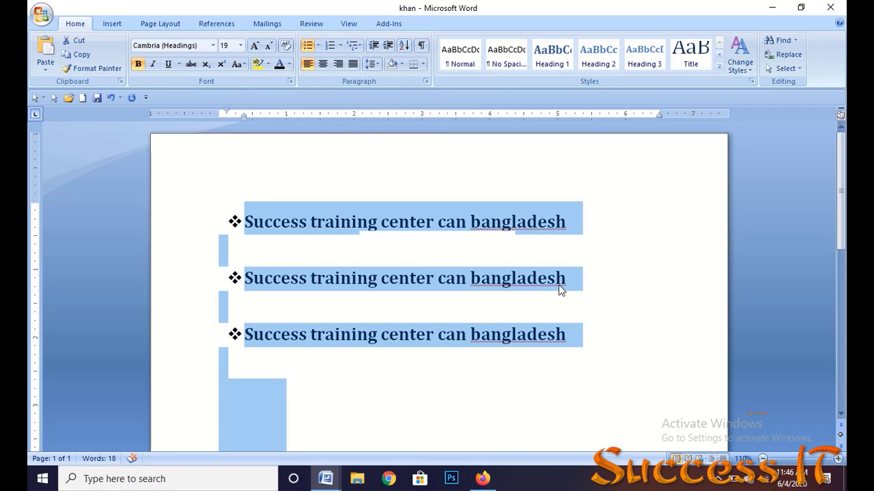
{"action": "left_click", "coordinate": [315, 46]}
{"action": "left_click", "coordinate": [321, 127]}
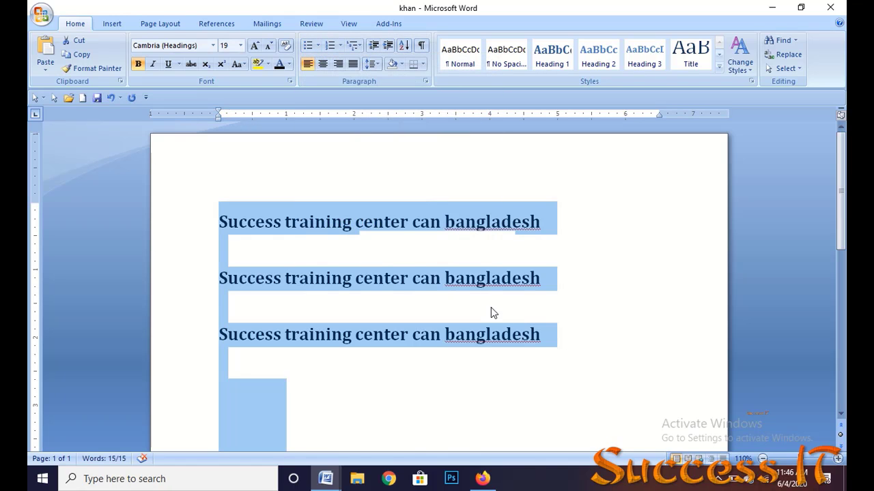
{"action": "left_click", "coordinate": [519, 314]}
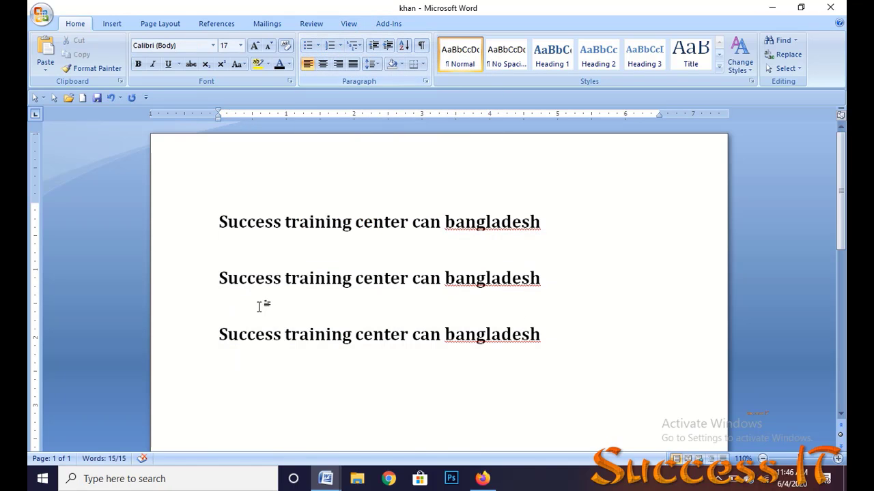
- Select the three text lines and apply the 1), a), i) multilevel list to them
{"action": "left_click_drag", "start_coordinate": [217, 208], "coordinate": [600, 333]}
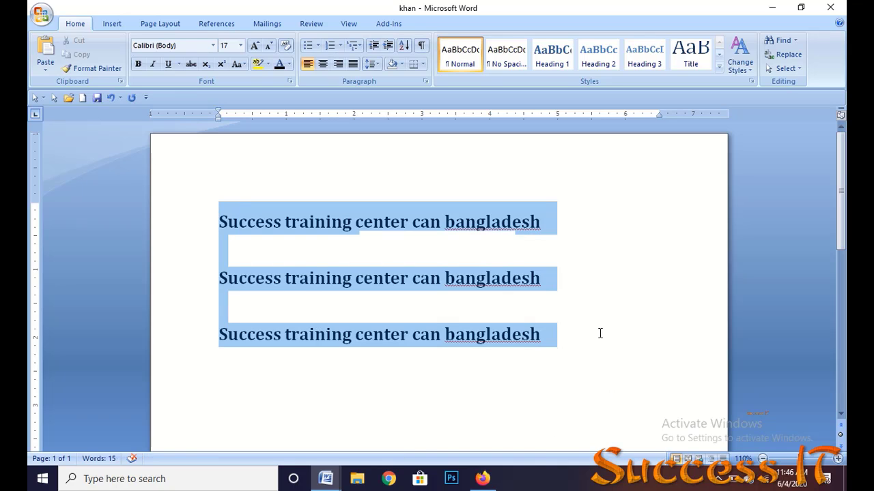
{"action": "left_click", "coordinate": [339, 45]}
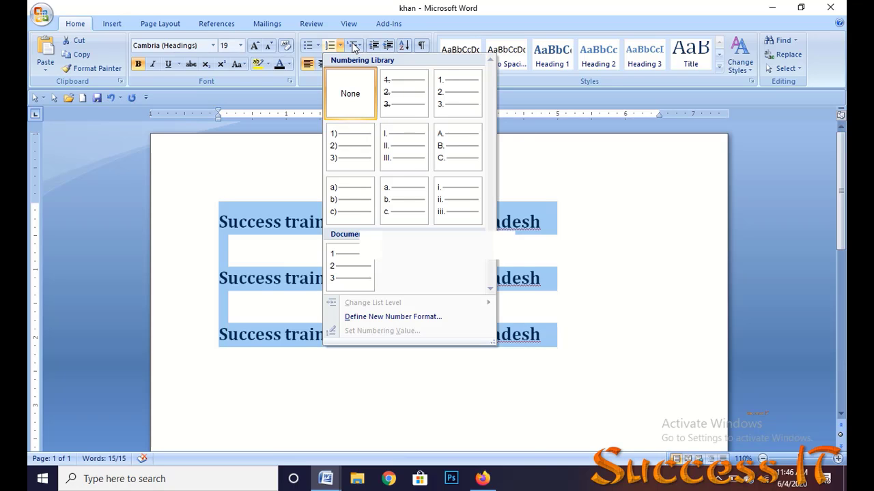
{"action": "left_click", "coordinate": [360, 46]}
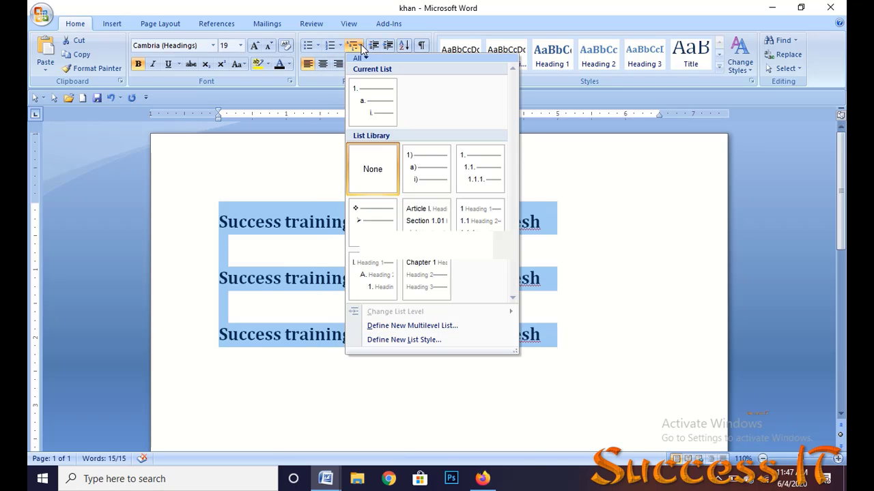
{"action": "mouse_move", "coordinate": [438, 171]}
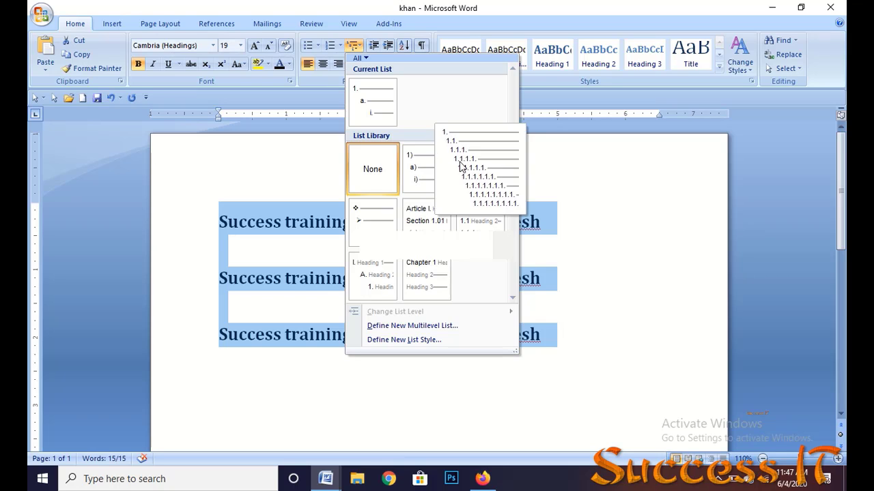
{"action": "left_click", "coordinate": [419, 157]}
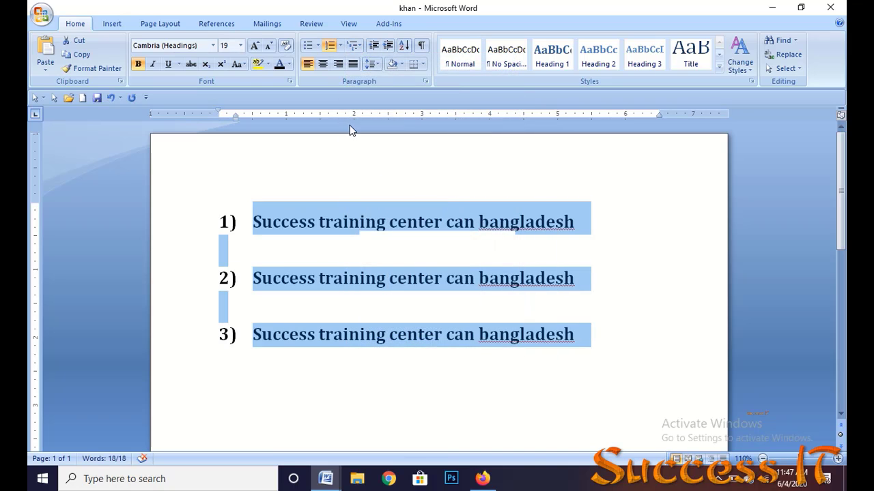
- Turn off the numbering on the three lines and set their numbering style to None
{"action": "left_click", "coordinate": [331, 46]}
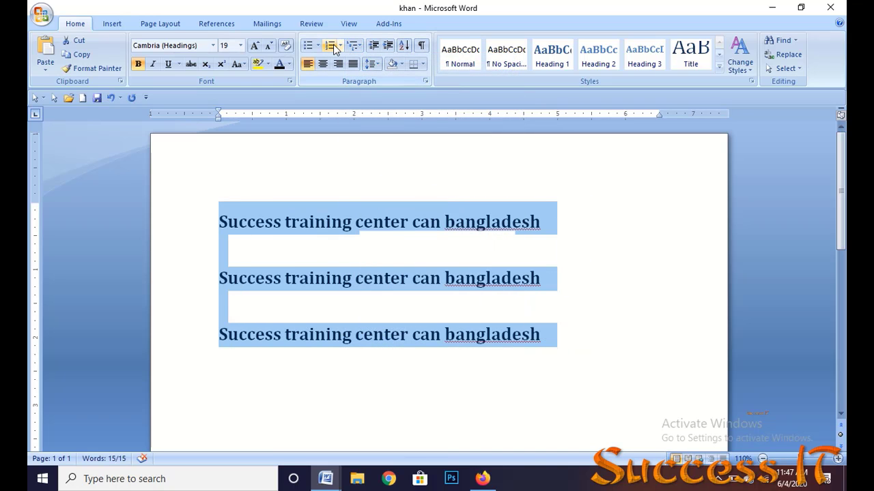
{"action": "left_click", "coordinate": [340, 46]}
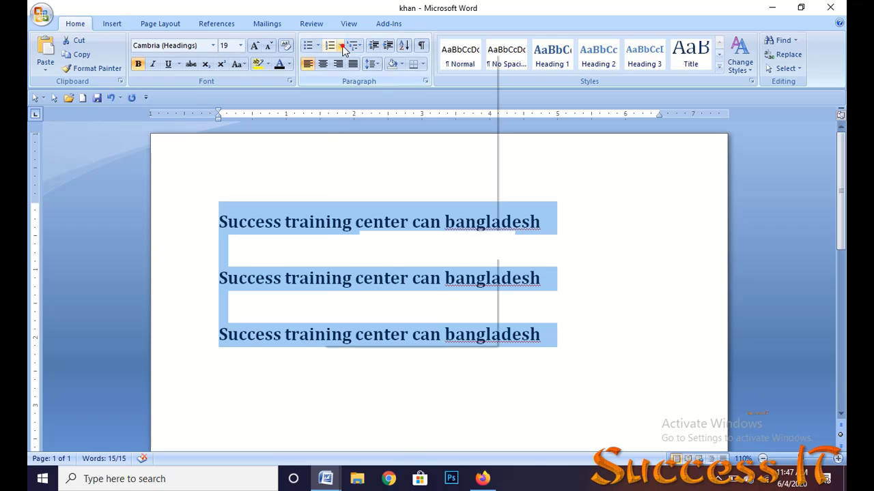
{"action": "left_click", "coordinate": [345, 101]}
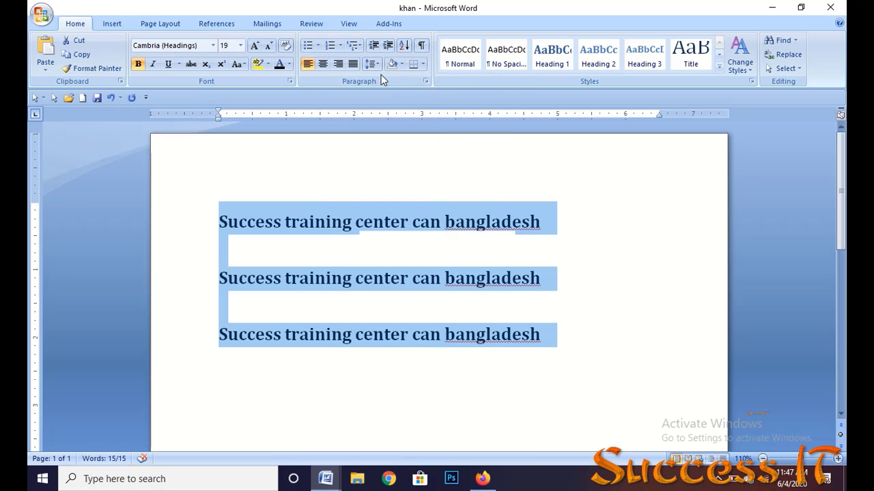
- Apply the multilevel list with four-diamond and arrow bullets to the three lines, and set the multilevel list back to None
{"action": "left_click", "coordinate": [356, 46]}
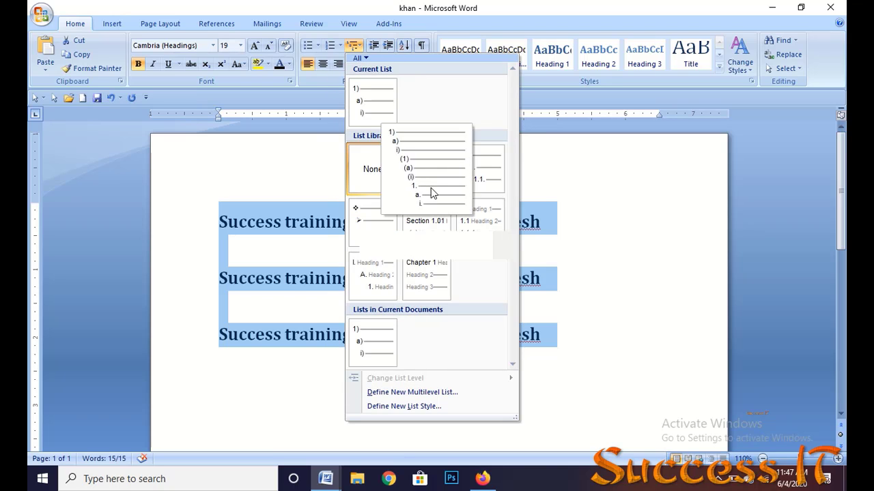
{"action": "left_click", "coordinate": [364, 226]}
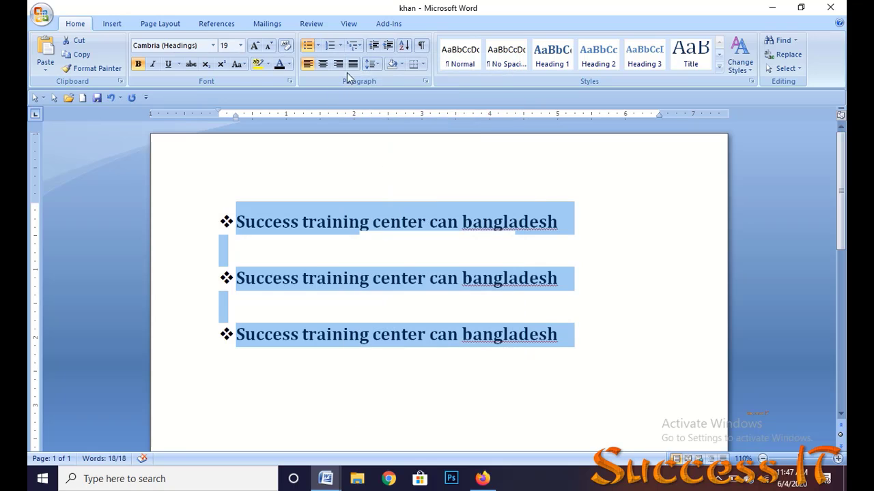
{"action": "left_click", "coordinate": [353, 46]}
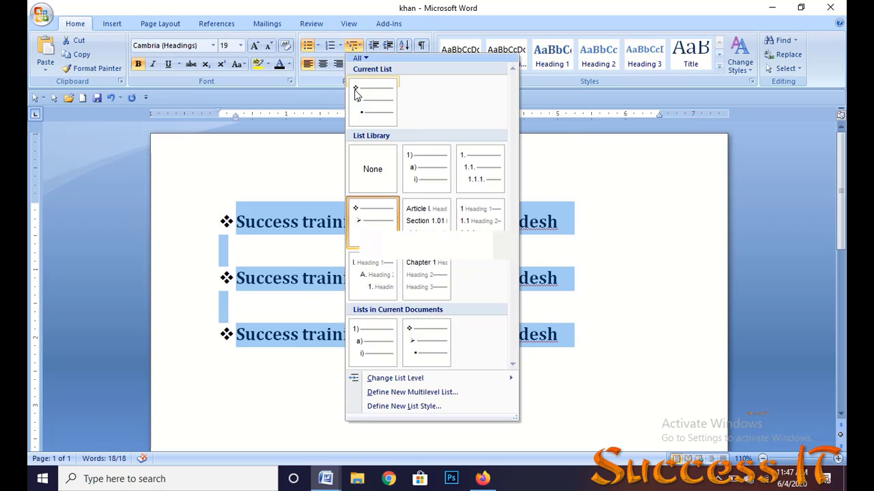
{"action": "left_click", "coordinate": [381, 170]}
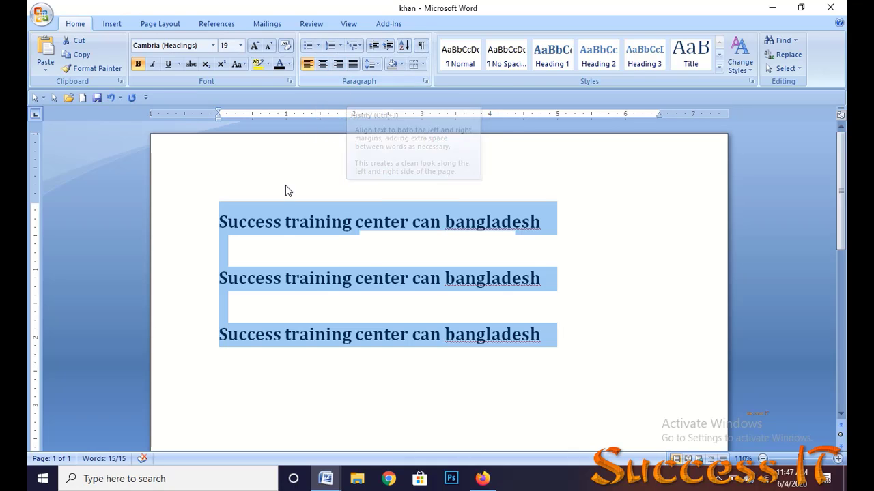
- Center the three lines, align them right, and finally justify them
{"action": "left_click", "coordinate": [323, 64]}
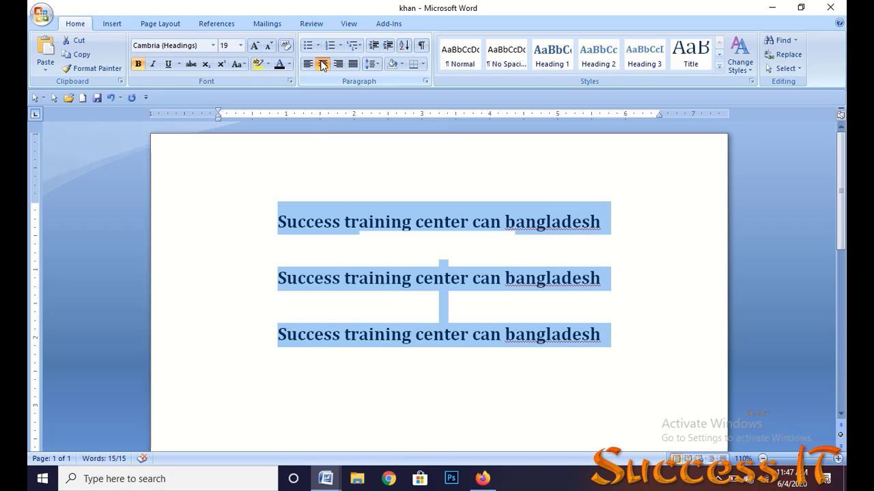
{"action": "left_click", "coordinate": [337, 65]}
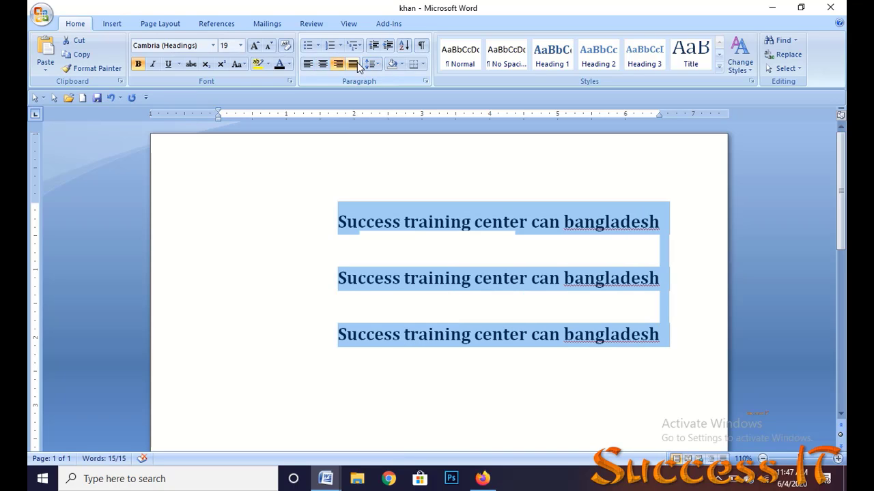
{"action": "left_click", "coordinate": [355, 64]}
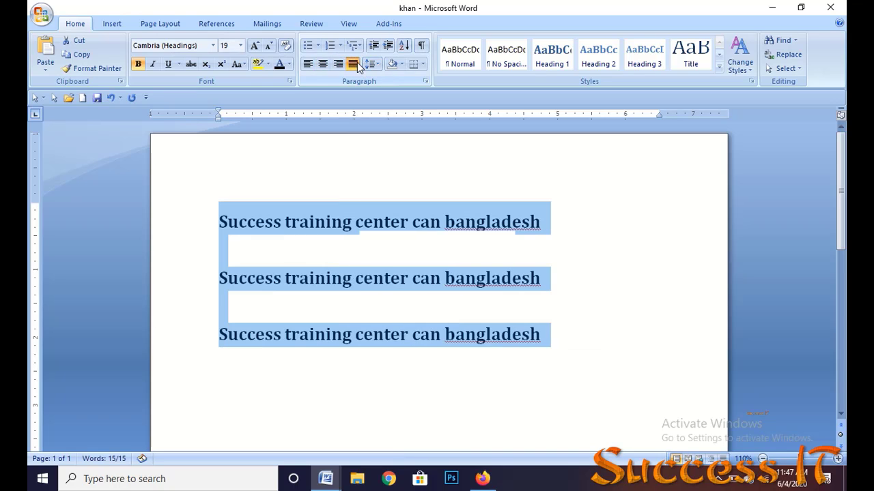
- Increase the three lines' indent by one level and back, and by three levels and back to the left margin
{"action": "left_click", "coordinate": [389, 46]}
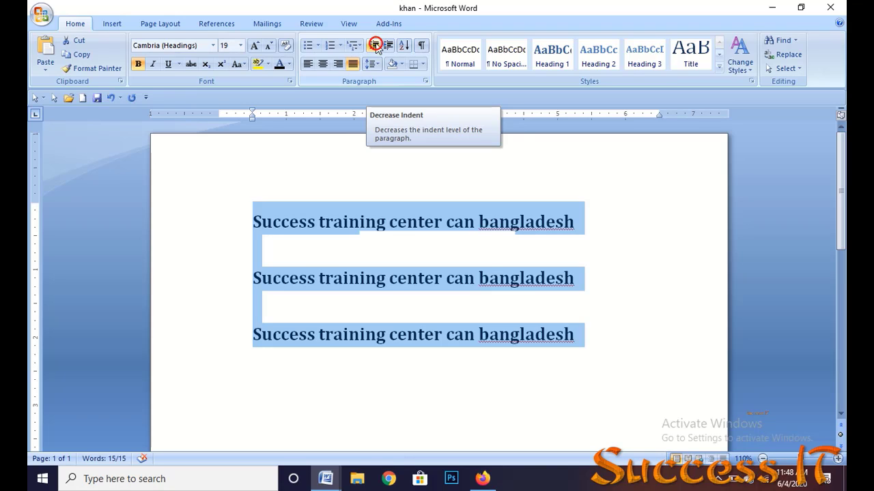
{"action": "left_click", "coordinate": [376, 46]}
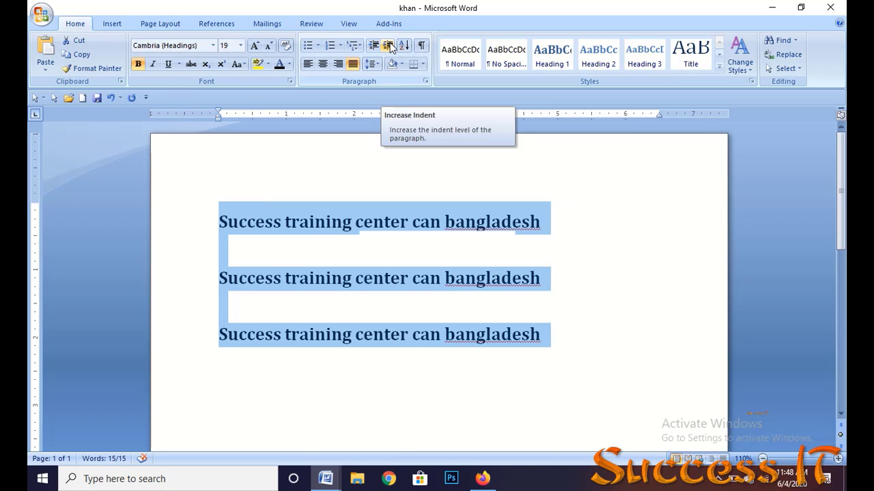
{"action": "left_click", "coordinate": [389, 45]}
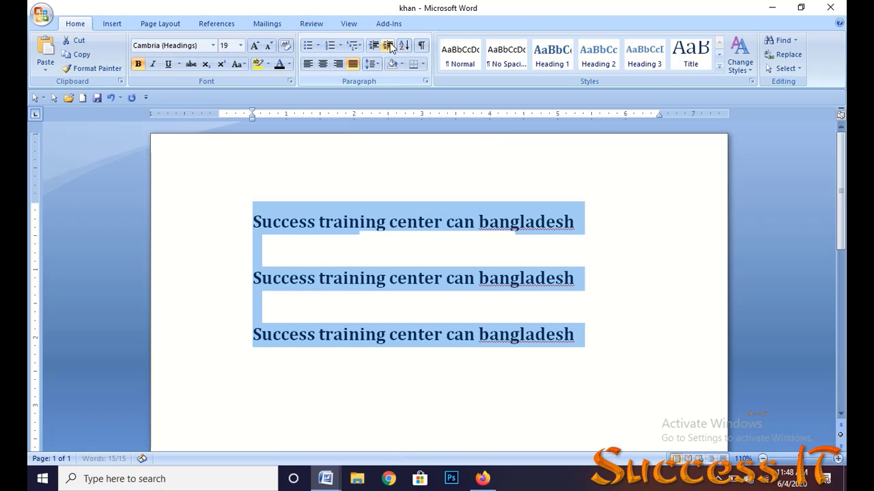
{"action": "left_click", "coordinate": [388, 45]}
{"action": "left_click", "coordinate": [387, 47]}
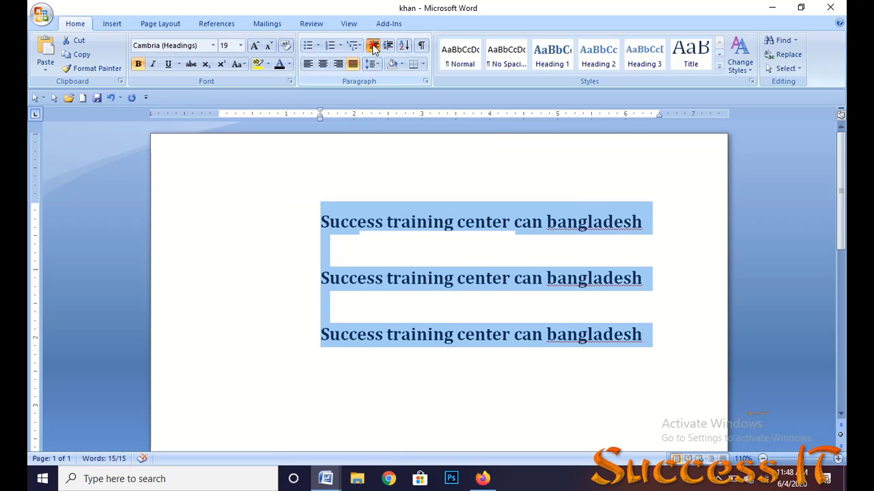
{"action": "left_click", "coordinate": [374, 45]}
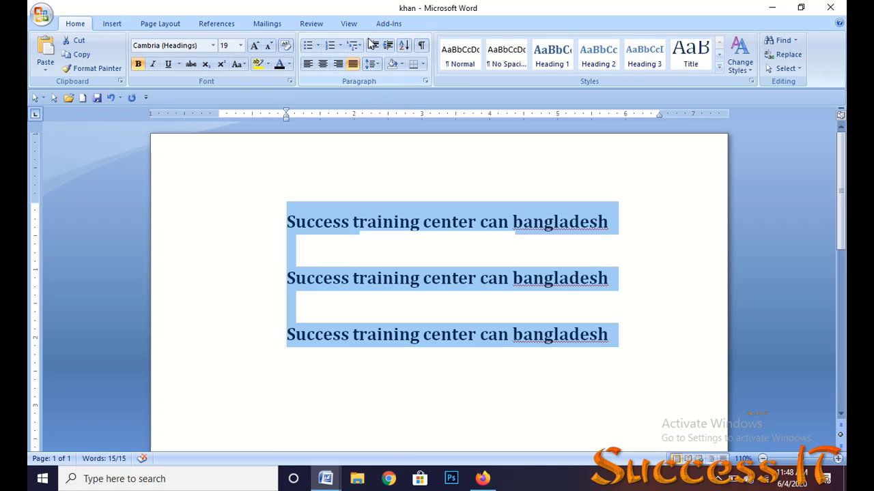
{"action": "left_click", "coordinate": [373, 45]}
{"action": "left_click", "coordinate": [373, 45]}
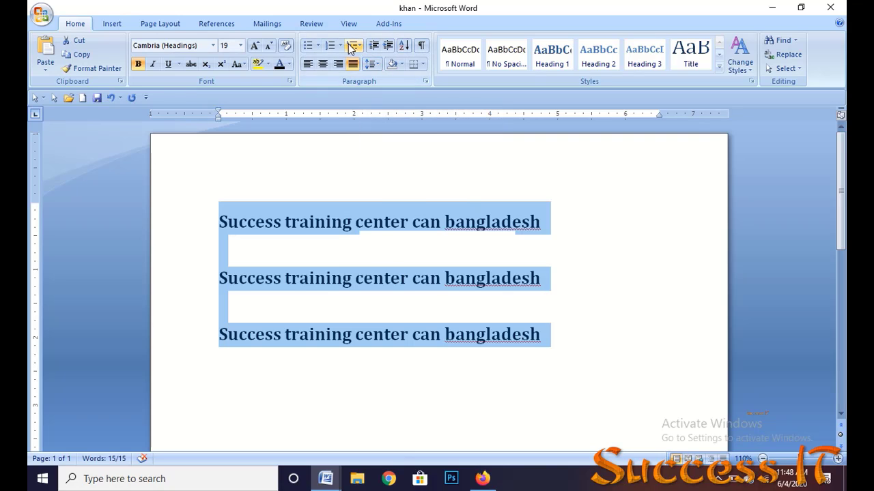
- Delete the two blank paragraphs between the three "Success training center can bangladesh" lines
{"action": "left_click", "coordinate": [290, 242]}
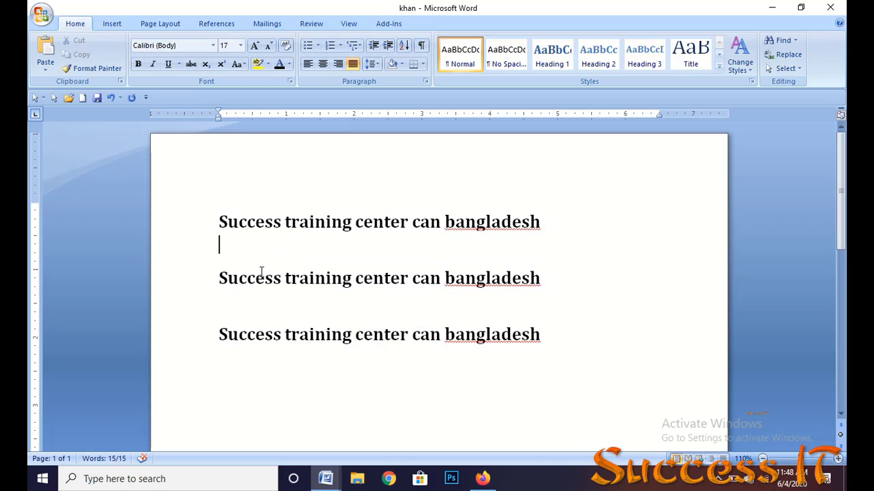
{"action": "key", "text": "BackSpace"}
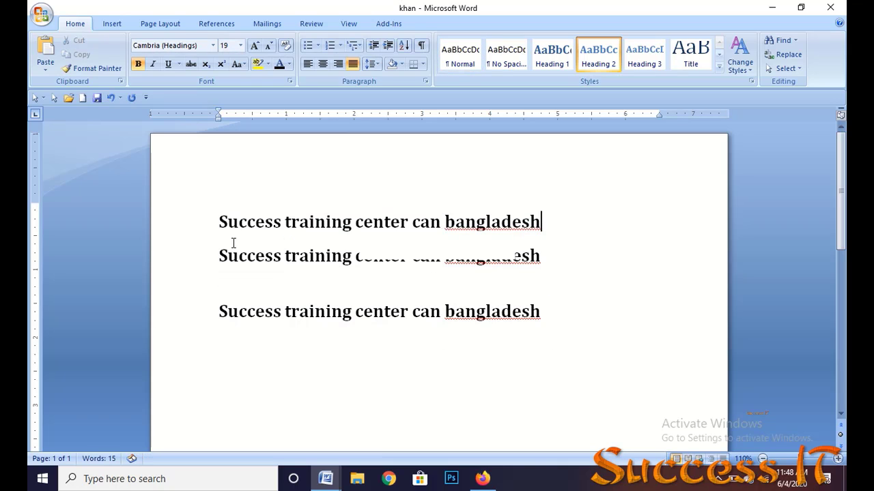
{"action": "left_click", "coordinate": [249, 284]}
{"action": "key", "text": "BackSpace"}
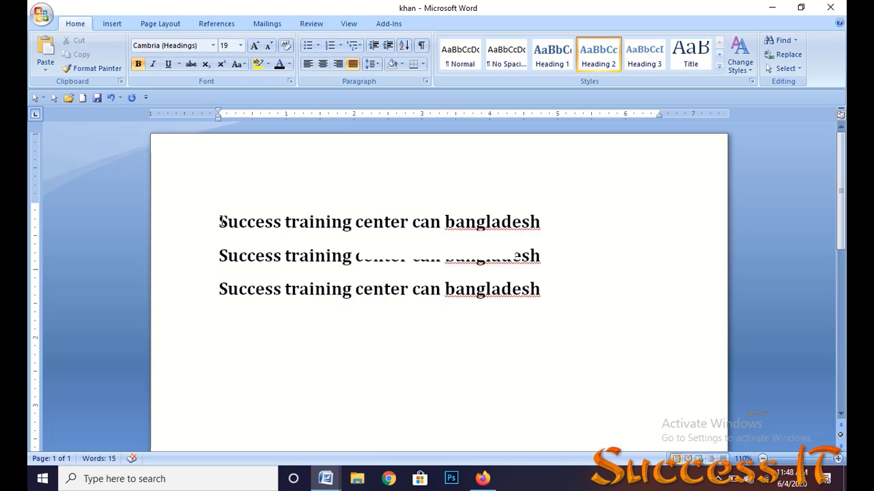
- Select the three lines and set their line spacing to 1.0, 1.5 and finally 2.0
{"action": "left_click_drag", "start_coordinate": [219, 220], "coordinate": [520, 309]}
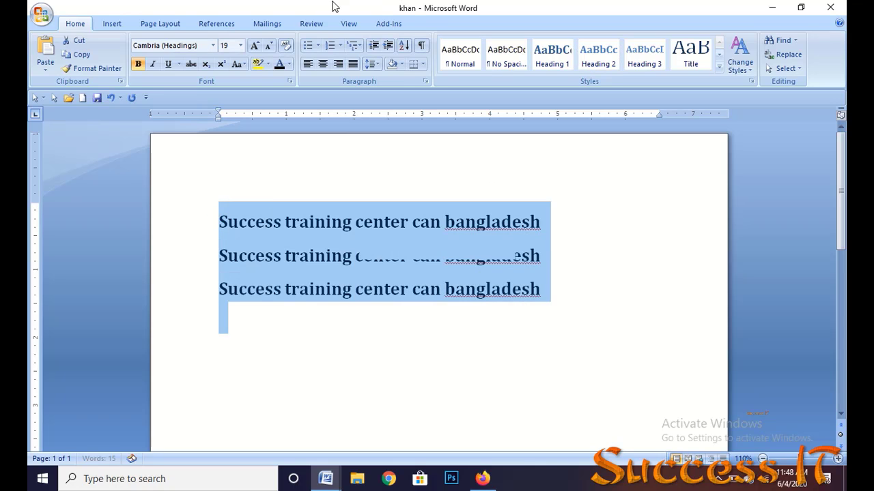
{"action": "left_click", "coordinate": [377, 63]}
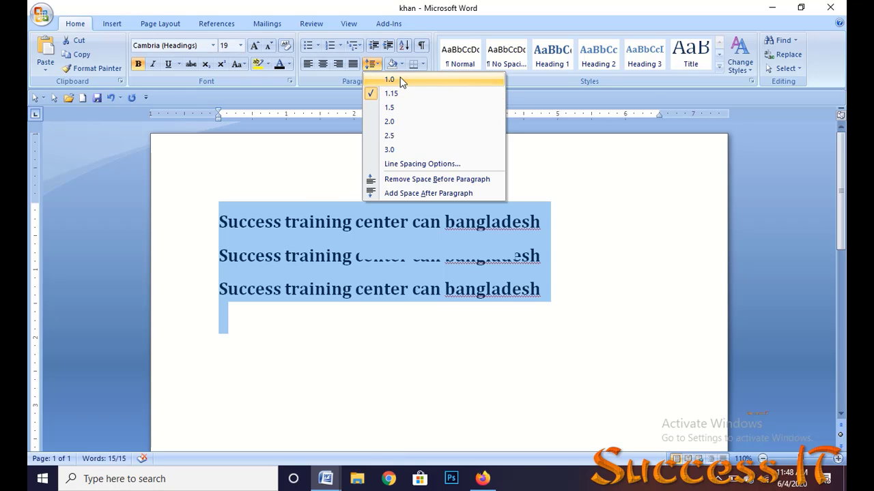
{"action": "left_click", "coordinate": [400, 79]}
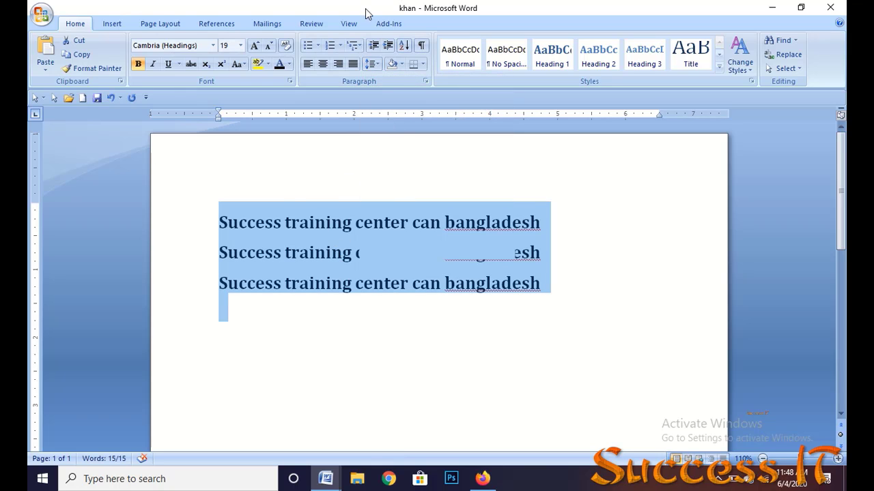
{"action": "left_click", "coordinate": [377, 62]}
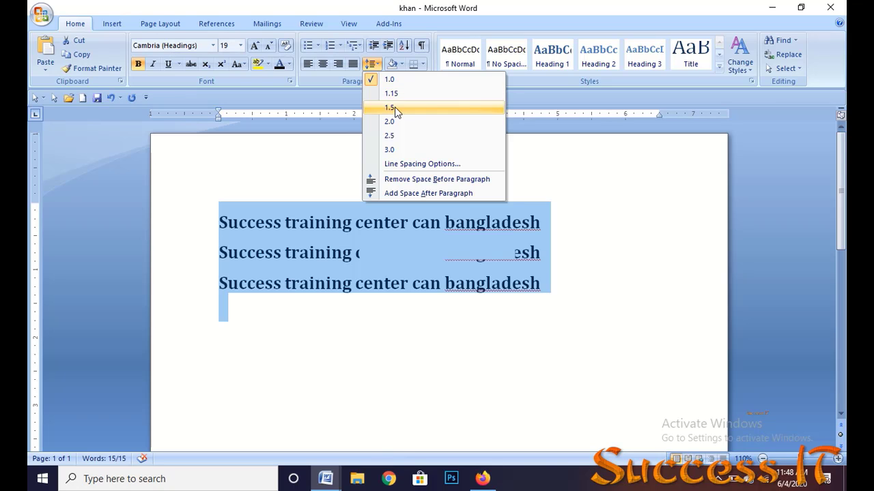
{"action": "left_click", "coordinate": [396, 109]}
{"action": "left_click", "coordinate": [375, 64]}
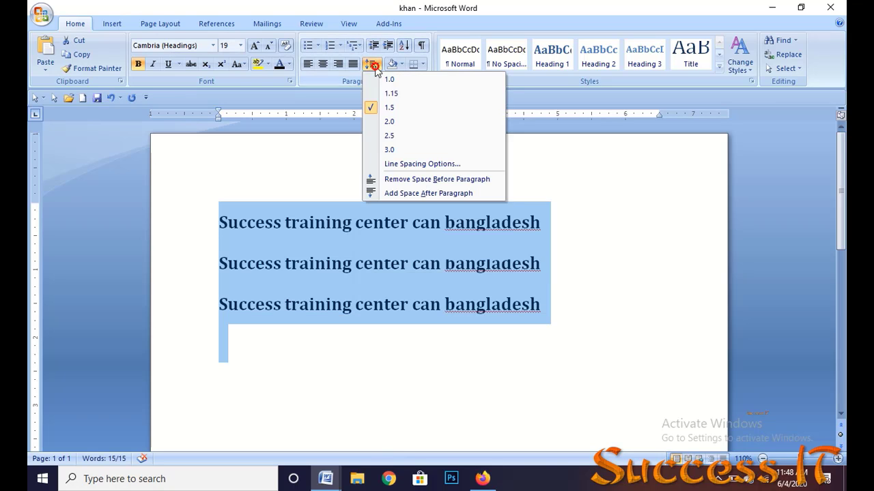
{"action": "left_click", "coordinate": [390, 120]}
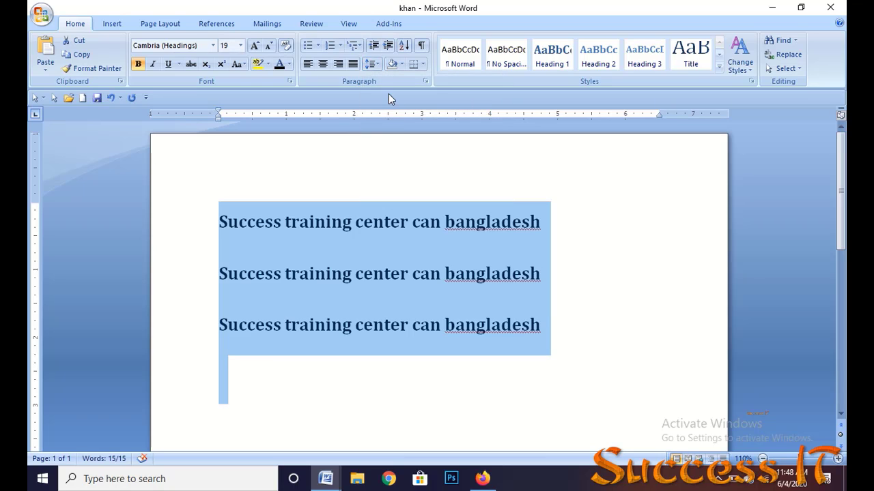
- Set a custom multiple line spacing of 0.5 for the three selected lines
{"action": "left_click", "coordinate": [377, 65]}
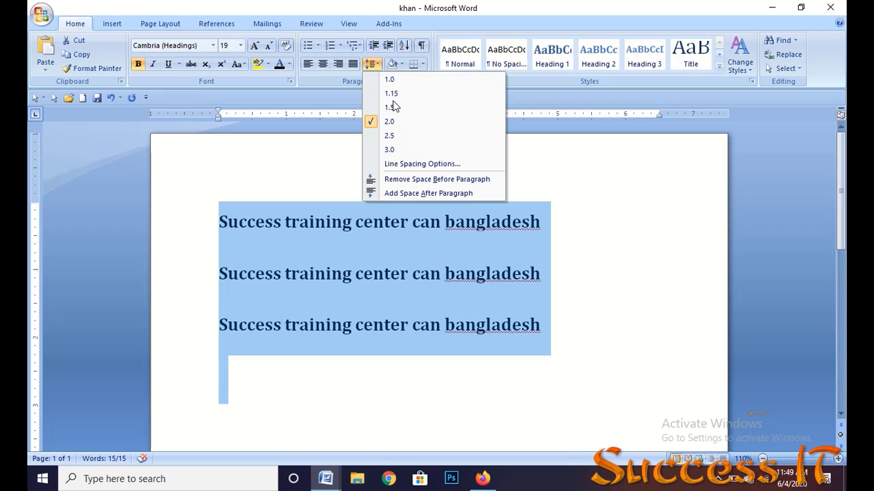
{"action": "left_click", "coordinate": [432, 168]}
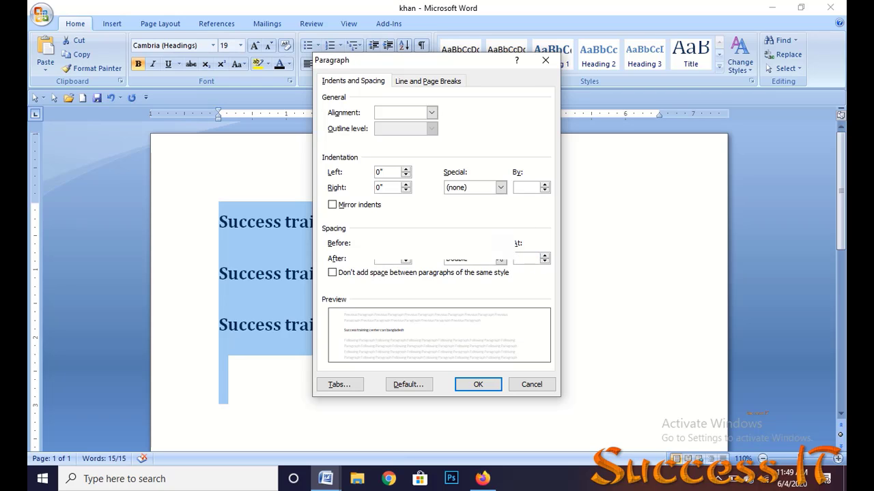
{"action": "left_click", "coordinate": [544, 256]}
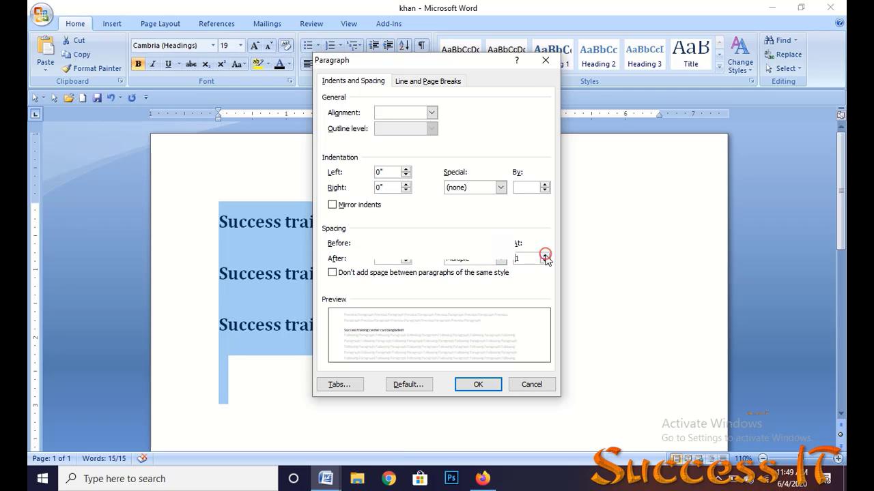
{"action": "left_click", "coordinate": [544, 256]}
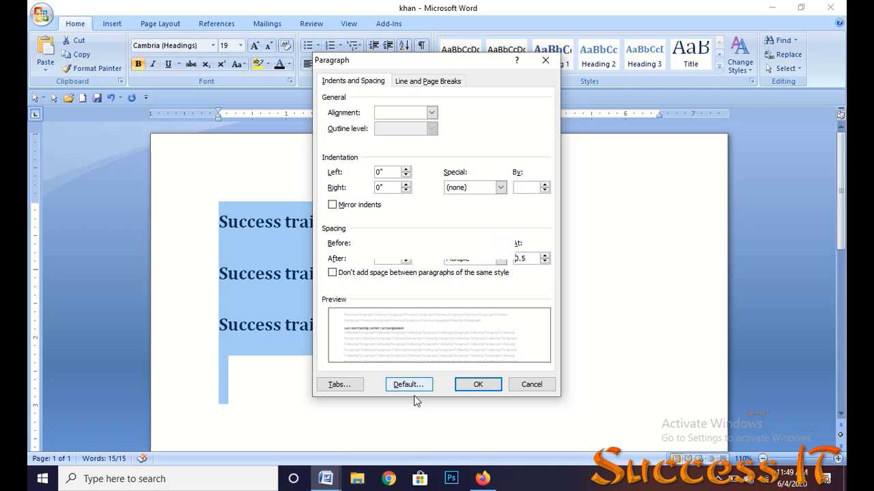
{"action": "left_click", "coordinate": [480, 386]}
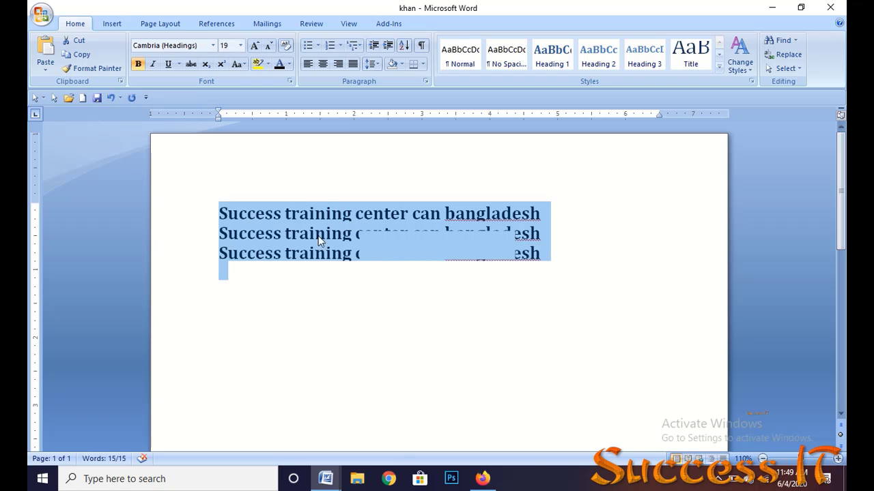
- Change the custom multiple line spacing of the three lines to 0.7
{"action": "left_click", "coordinate": [378, 62]}
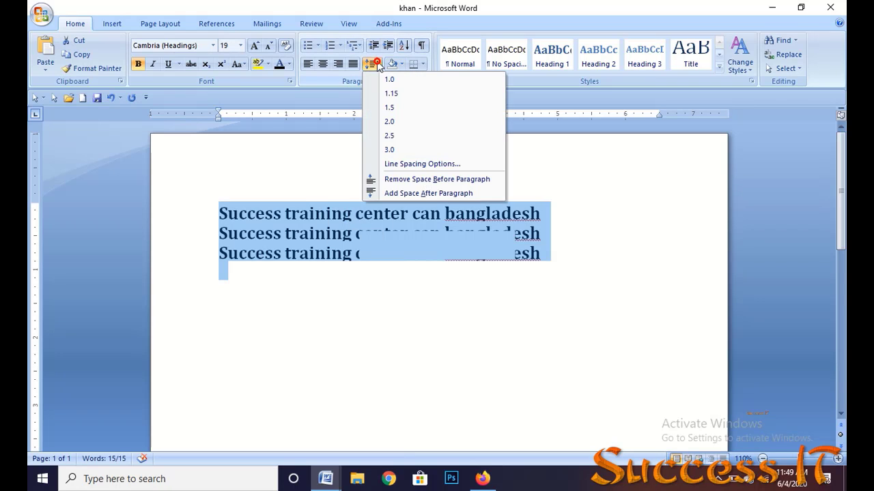
{"action": "left_click", "coordinate": [437, 167]}
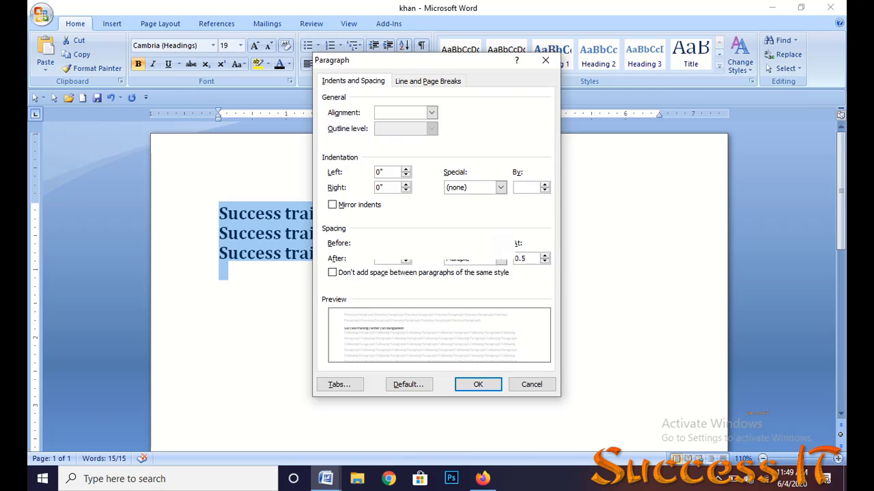
{"action": "type", "text": "7"}
{"action": "left_click", "coordinate": [478, 385]}
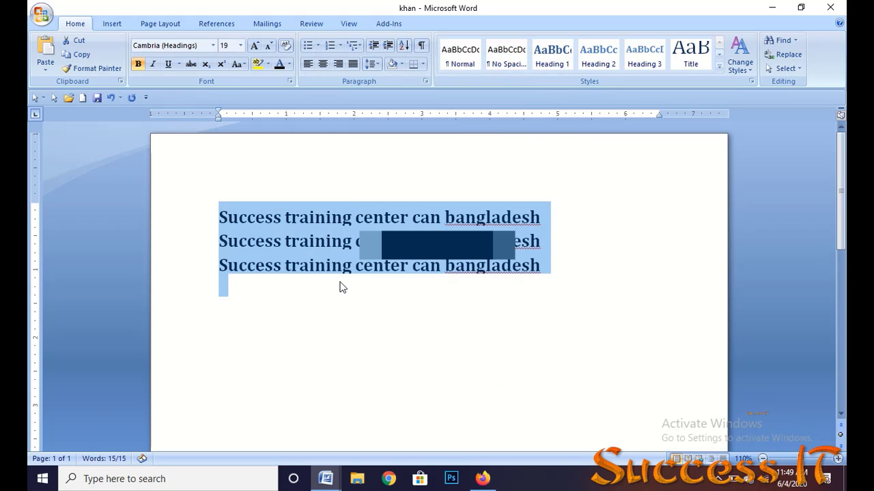
- Set the three lines' spacing to 1.15 and finally 1.0, and check their Paragraph settings without changing anything
{"action": "left_click", "coordinate": [381, 64]}
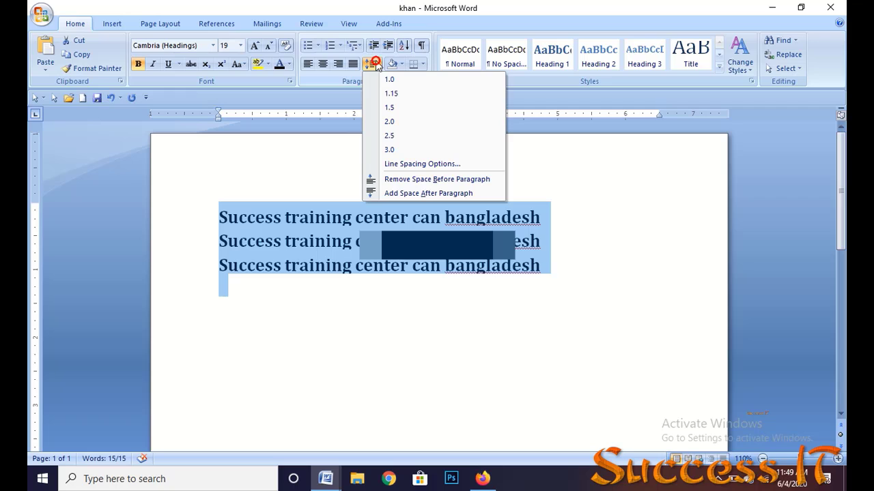
{"action": "left_click", "coordinate": [409, 93]}
{"action": "left_click", "coordinate": [381, 64]}
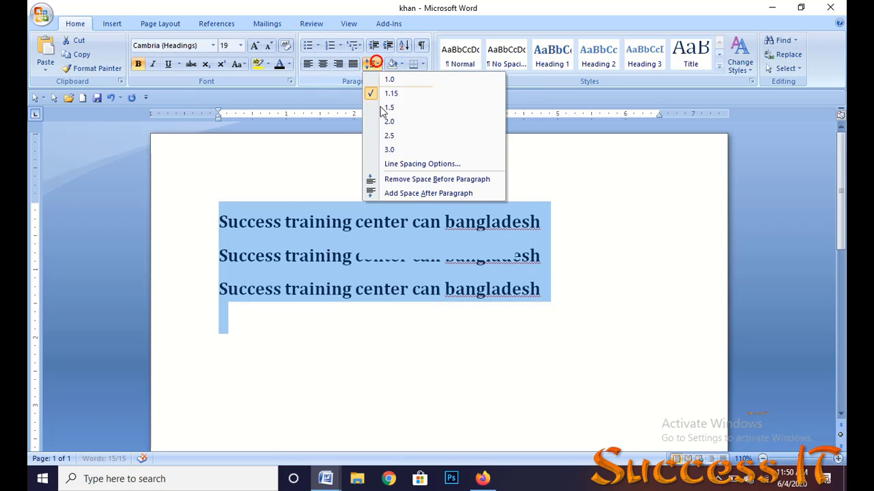
{"action": "left_click", "coordinate": [403, 80]}
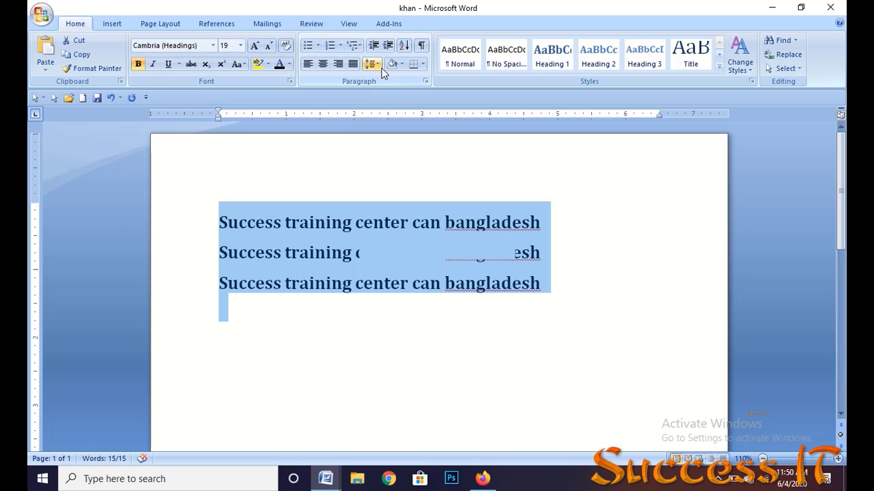
{"action": "left_click", "coordinate": [424, 80]}
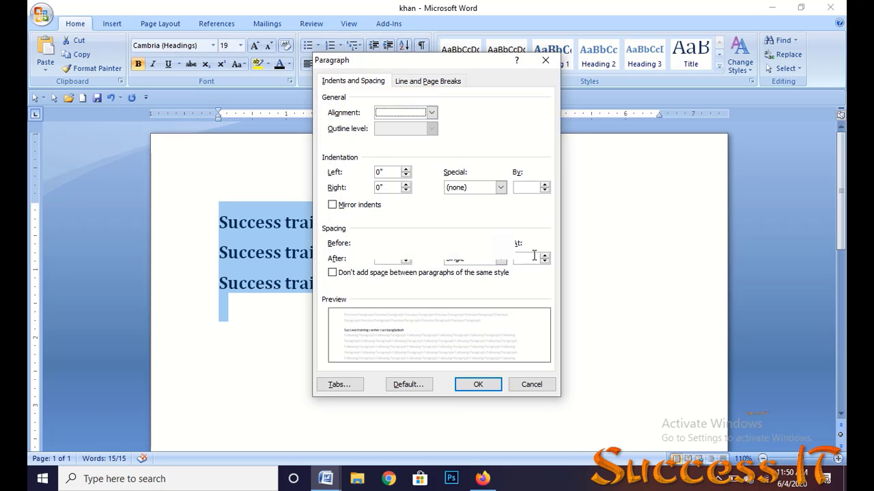
{"action": "left_click", "coordinate": [546, 61]}
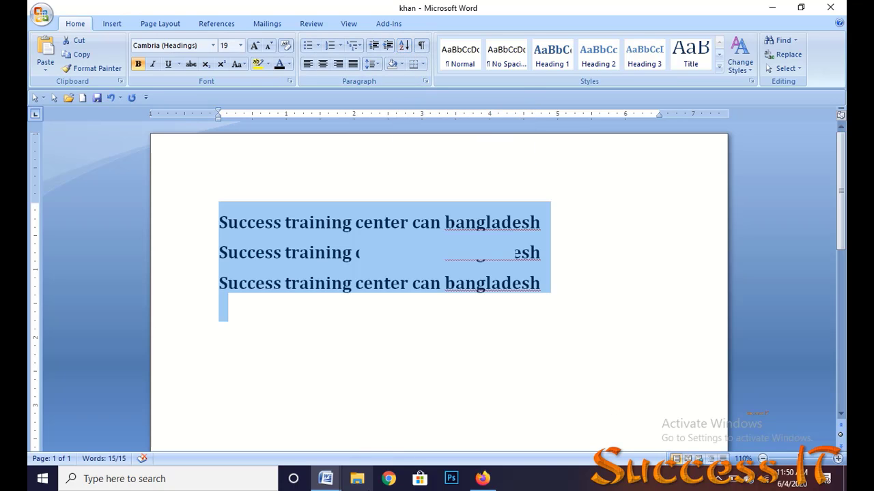
- Replace the three lines with the letters A, B, C and D, each in its own paragraph
{"action": "key", "text": "Delete"}
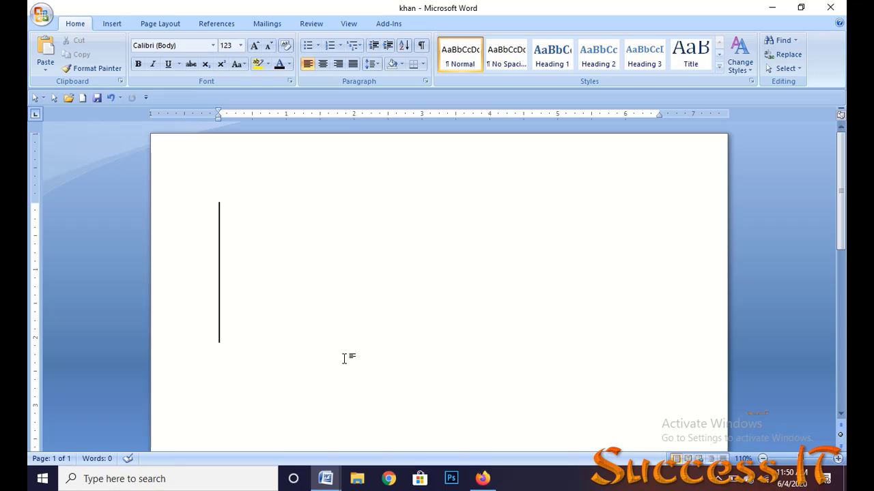
{"action": "type", "text": "A"}
{"action": "key", "text": "Return"}
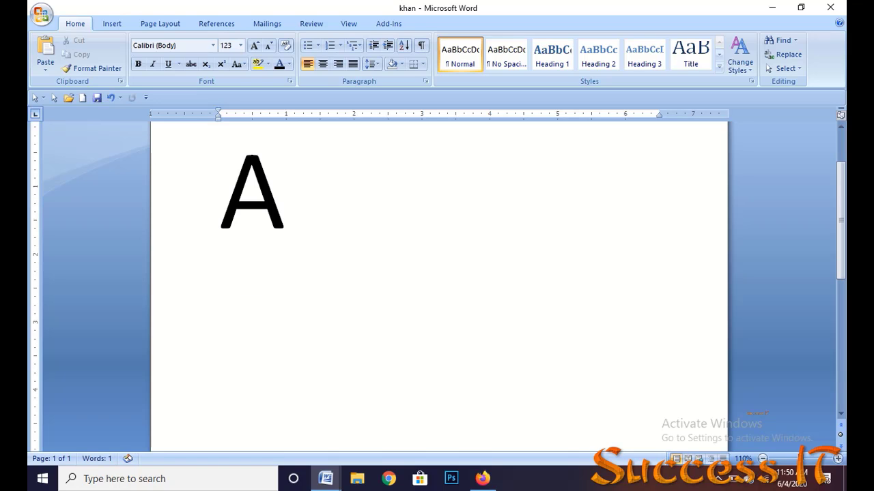
{"action": "type", "text": "B"}
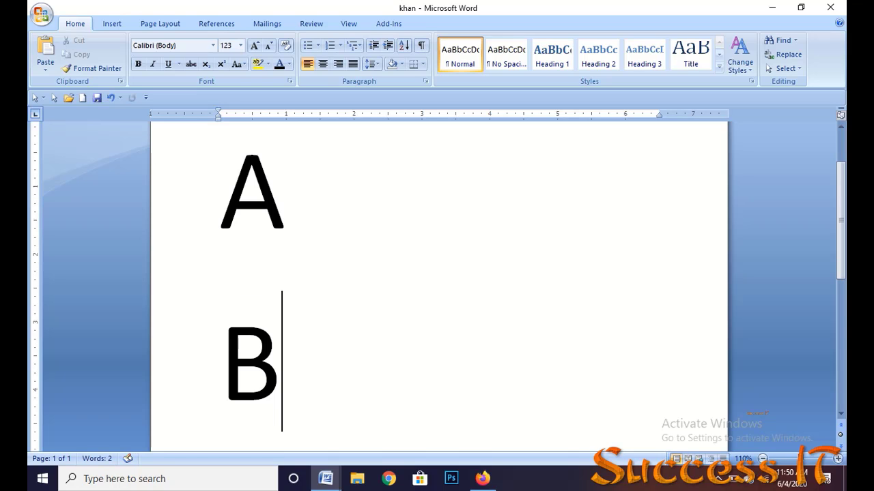
{"action": "key", "text": "Return"}
{"action": "type", "text": "C"}
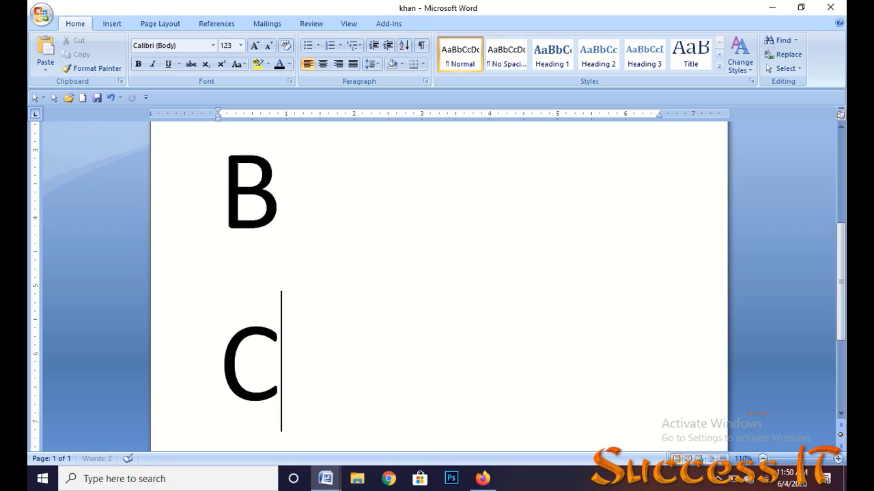
{"action": "key", "text": "Return"}
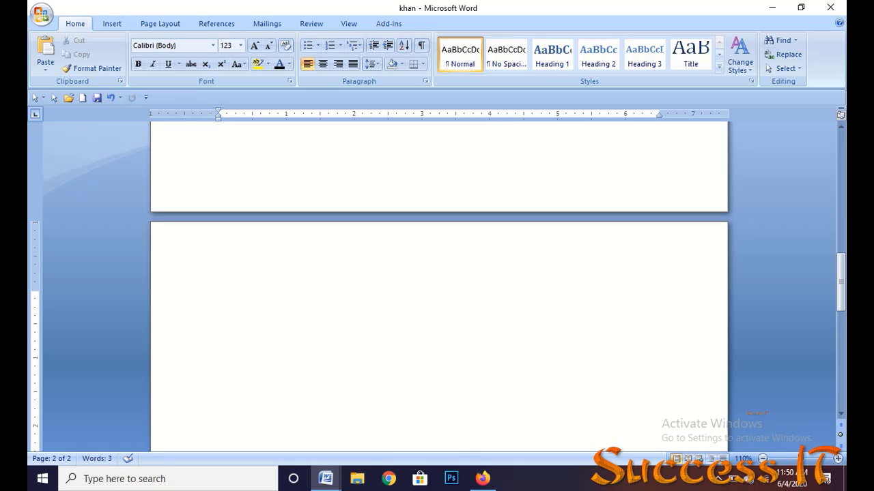
{"action": "type", "text": "D"}
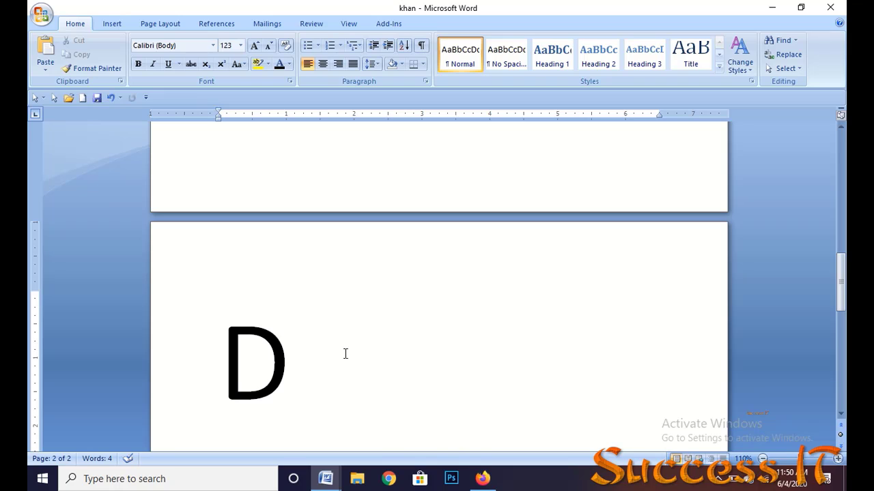
- Select the whole document and shrink the four letters' font size to 58
{"action": "key", "text": "ctrl+a"}
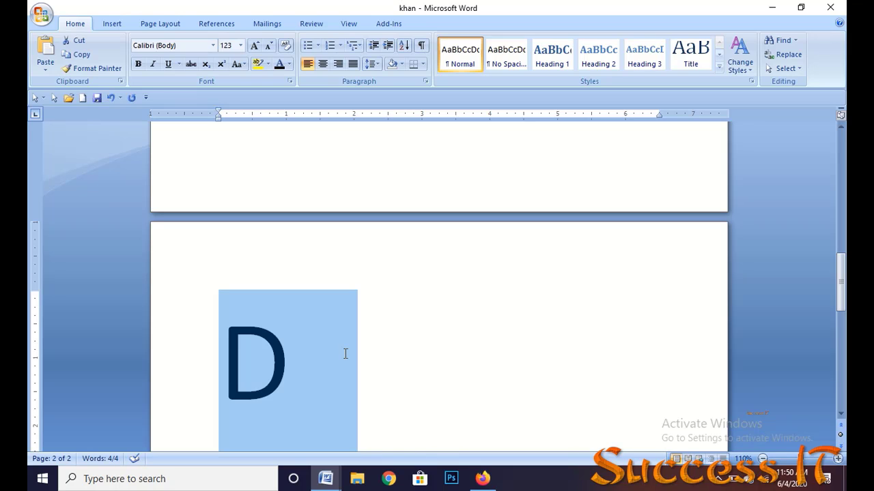
{"action": "key", "text": "ctrl+bracketleft"}
{"action": "key", "text": "ctrl+bracketleft"}
{"action": "key", "text": "ctrl+bracketleft"}
{"action": "key", "text": "ctrl+bracketleft"}
{"action": "key", "text": "ctrl+bracketleft"}
{"action": "key", "text": "ctrl+bracketleft"}
{"action": "key", "text": "ctrl+bracketleft"}
{"action": "key", "text": "ctrl+bracketleft"}
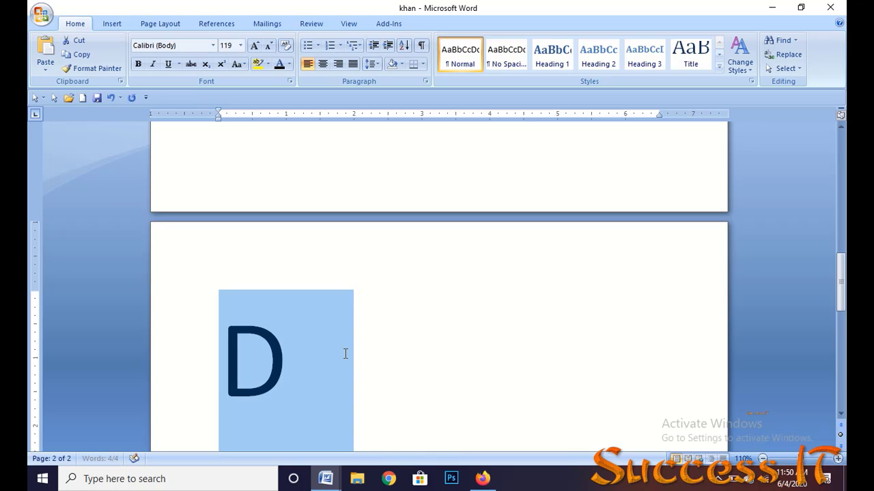
{"action": "key", "text": "ctrl+bracketleft"}
{"action": "key", "text": "ctrl+bracketleft"}
{"action": "key", "text": "ctrl+bracketleft"}
{"action": "key", "text": "ctrl+bracketleft"}
{"action": "key", "text": "ctrl+bracketleft"}
{"action": "key", "text": "ctrl+bracketleft"}
{"action": "key", "text": "ctrl+bracketleft"}
{"action": "key", "text": "ctrl+bracketleft"}
{"action": "key", "text": "ctrl+bracketleft"}
{"action": "key", "text": "ctrl+bracketleft"}
{"action": "key", "text": "ctrl+bracketleft"}
{"action": "key", "text": "ctrl+bracketleft"}
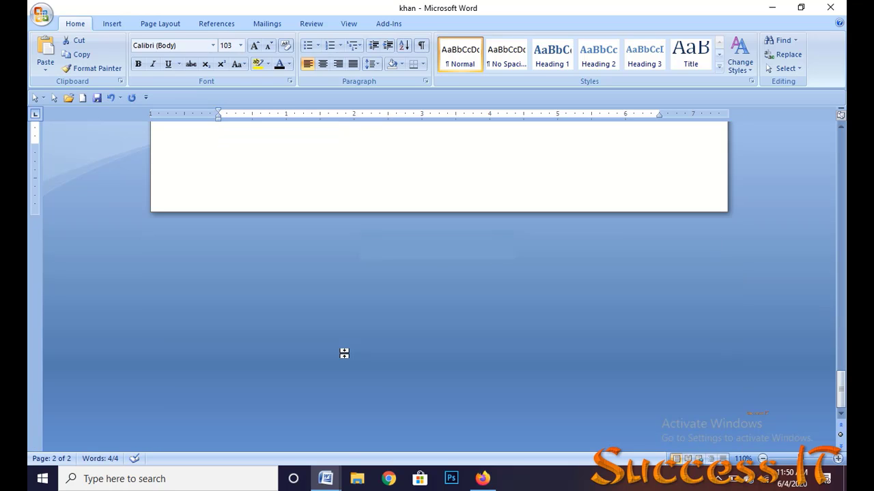
{"action": "scroll", "coordinate": [385, 287], "scroll_direction": "up", "scroll_amount": 5}
{"action": "scroll", "coordinate": [385, 290], "scroll_direction": "down", "scroll_amount": 3}
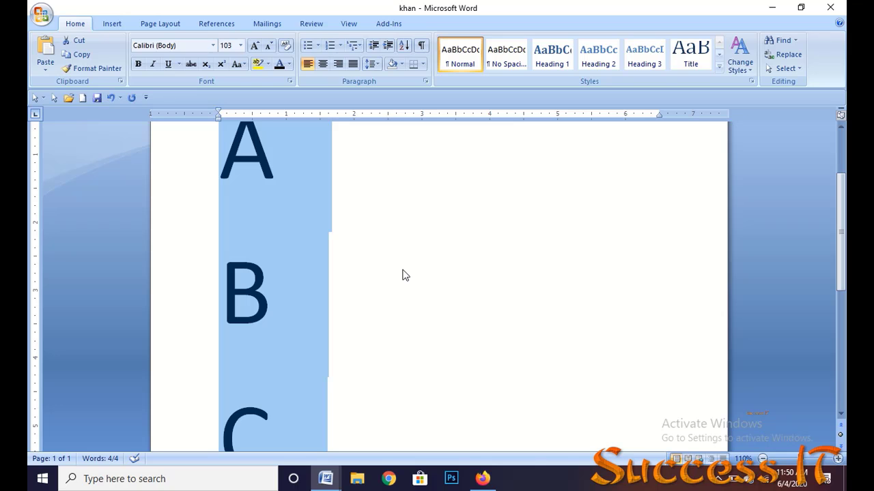
{"action": "key", "text": "ctrl+bracketleft"}
{"action": "key", "text": "ctrl+bracketleft"}
{"action": "key", "text": "ctrl+bracketleft"}
{"action": "key", "text": "ctrl+bracketleft"}
{"action": "key", "text": "ctrl+bracketleft"}
{"action": "key", "text": "ctrl+bracketleft"}
{"action": "key", "text": "ctrl+bracketleft"}
{"action": "key", "text": "ctrl+bracketleft"}
{"action": "key", "text": "ctrl+bracketleft"}
{"action": "key", "text": "ctrl+bracketleft"}
{"action": "key", "text": "ctrl+bracketleft"}
{"action": "key", "text": "ctrl+bracketleft"}
{"action": "key", "text": "ctrl+bracketleft"}
{"action": "key", "text": "ctrl+bracketleft"}
{"action": "key", "text": "ctrl+bracketleft"}
{"action": "key", "text": "ctrl+bracketleft"}
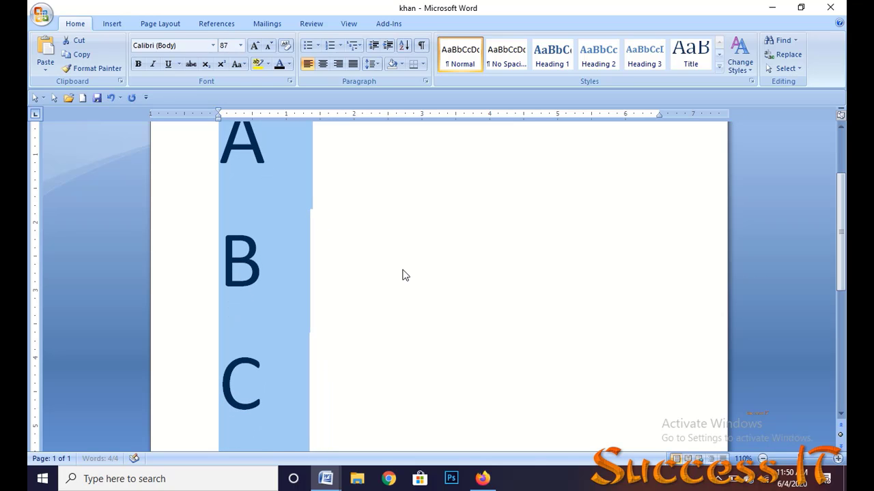
{"action": "key", "text": "ctrl+bracketleft"}
{"action": "key", "text": "ctrl+bracketleft"}
{"action": "key", "text": "ctrl+bracketleft"}
{"action": "key", "text": "ctrl+bracketleft"}
{"action": "key", "text": "ctrl+bracketleft"}
{"action": "key", "text": "ctrl+bracketleft"}
{"action": "key", "text": "ctrl+bracketleft"}
{"action": "key", "text": "ctrl+bracketleft"}
{"action": "key", "text": "ctrl+bracketleft"}
{"action": "key", "text": "ctrl+bracketleft"}
{"action": "key", "text": "ctrl+bracketleft"}
{"action": "key", "text": "ctrl+bracketleft"}
{"action": "key", "text": "ctrl+bracketleft"}
{"action": "key", "text": "ctrl+bracketleft"}
{"action": "key", "text": "ctrl+bracketleft"}
{"action": "key", "text": "ctrl+bracketleft"}
{"action": "key", "text": "ctrl+bracketleft"}
{"action": "key", "text": "ctrl+bracketleft"}
{"action": "key", "text": "ctrl+bracketleft"}
{"action": "key", "text": "ctrl+bracketleft"}
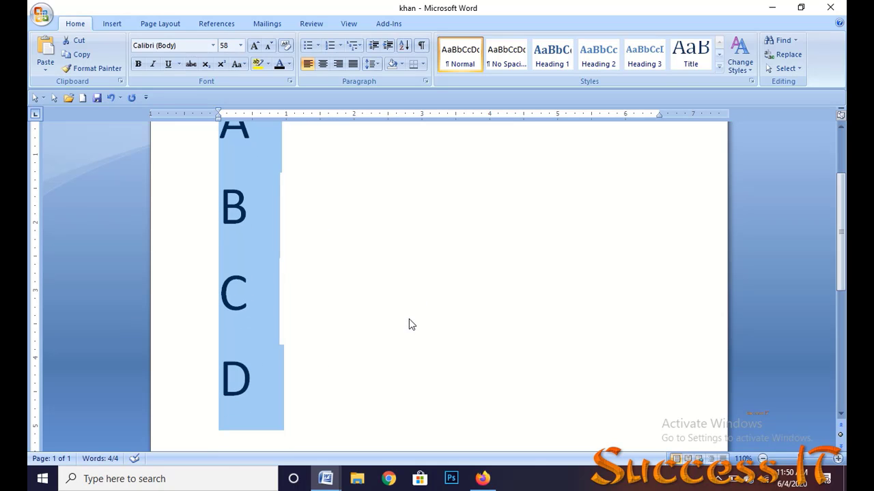
- Sort the selected letter paragraphs by Text in descending order
{"action": "left_click", "coordinate": [404, 46]}
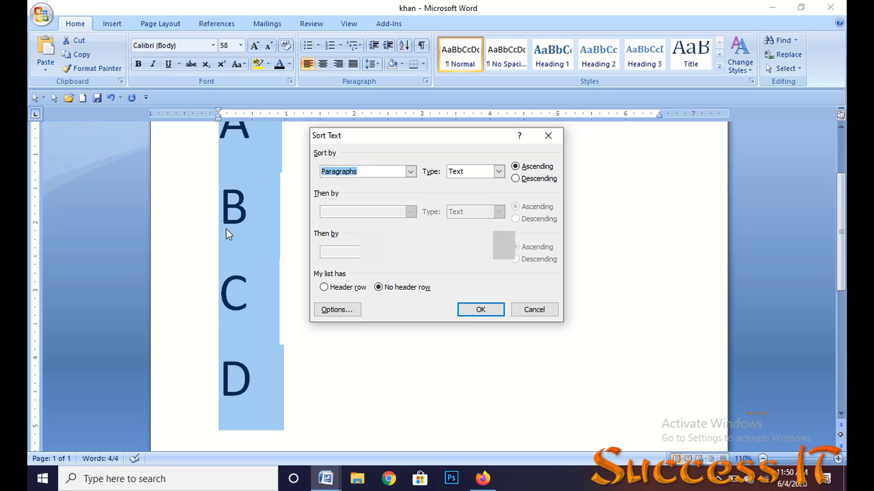
{"action": "left_click", "coordinate": [501, 174]}
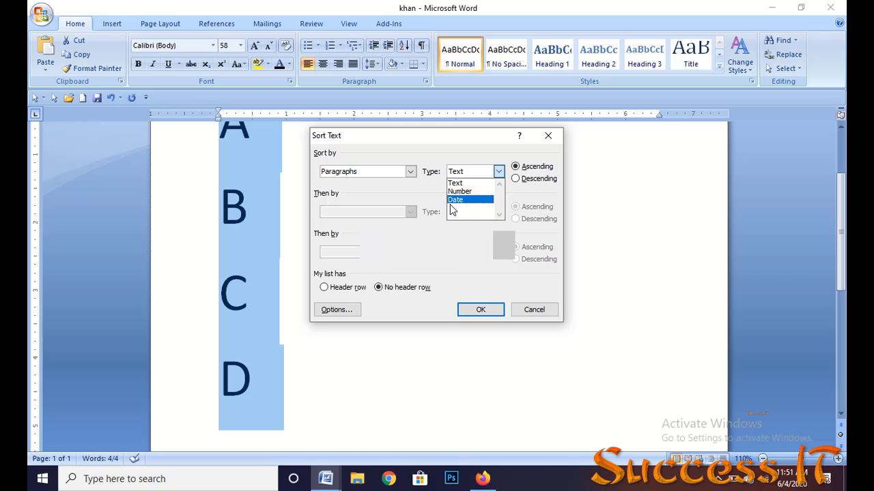
{"action": "left_click", "coordinate": [490, 183]}
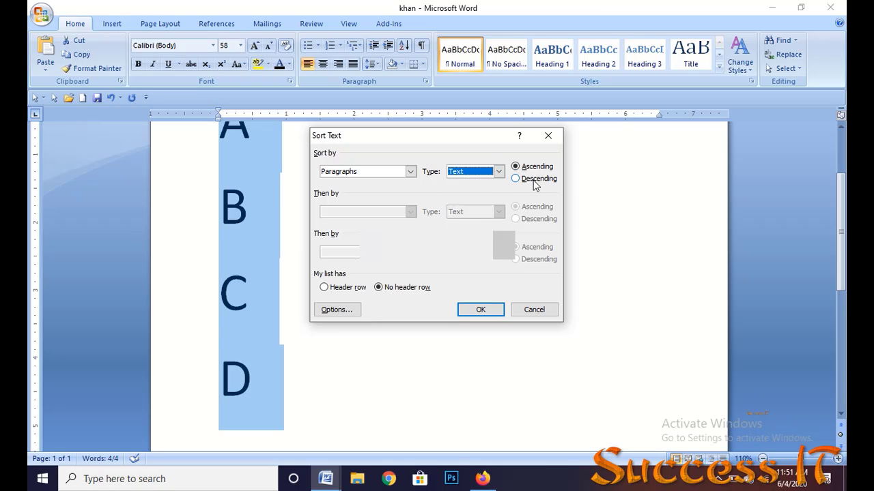
{"action": "left_click", "coordinate": [517, 180]}
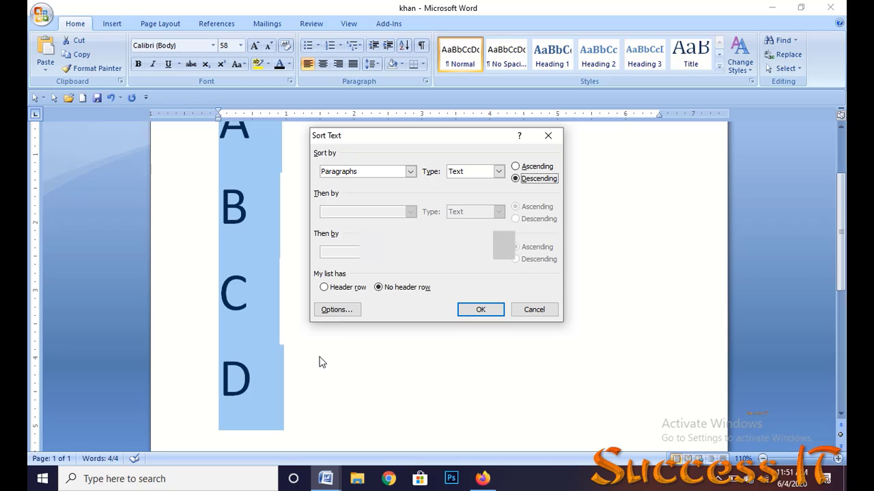
{"action": "left_click", "coordinate": [480, 310]}
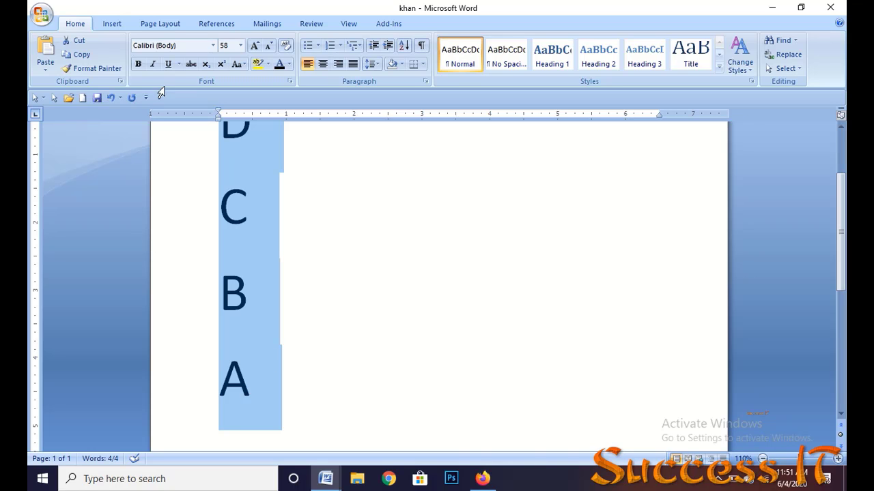
- Sort the letter paragraphs again in ascending order
{"action": "left_click", "coordinate": [404, 46]}
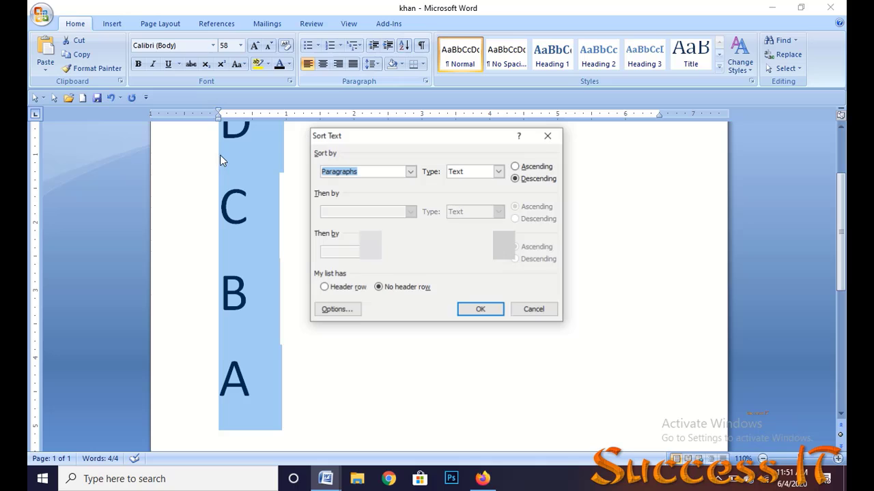
{"action": "left_click", "coordinate": [515, 167]}
{"action": "left_click", "coordinate": [482, 309]}
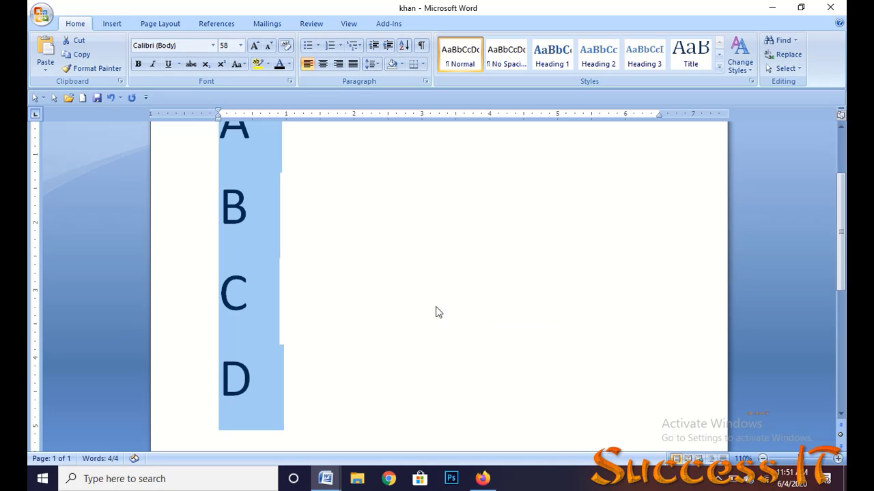
- Replace the letters with the numbers 1, 2, 2, 4, 5, 9 and 7, each in its own paragraph
{"action": "key", "text": "Delete"}
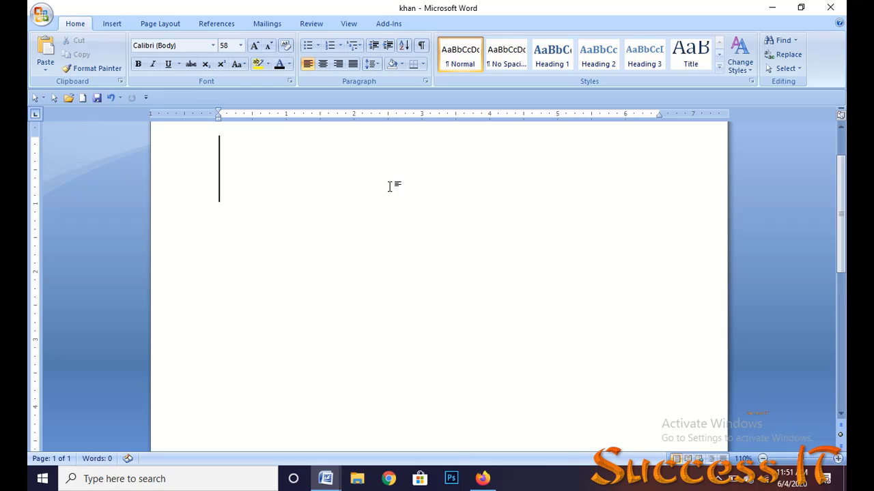
{"action": "type", "text": "1"}
{"action": "key", "text": "Return"}
{"action": "type", "text": "2"}
{"action": "key", "text": "Return"}
{"action": "type", "text": "2"}
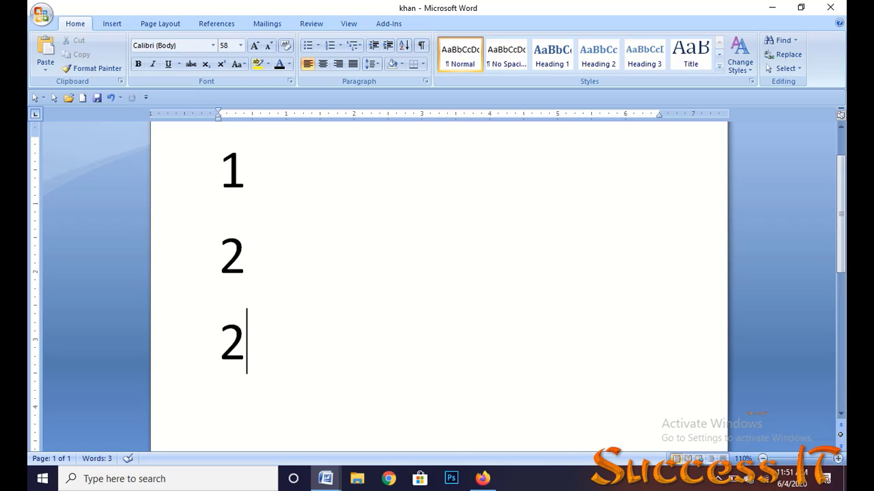
{"action": "key", "text": "Return"}
{"action": "type", "text": "4"}
{"action": "key", "text": "Return"}
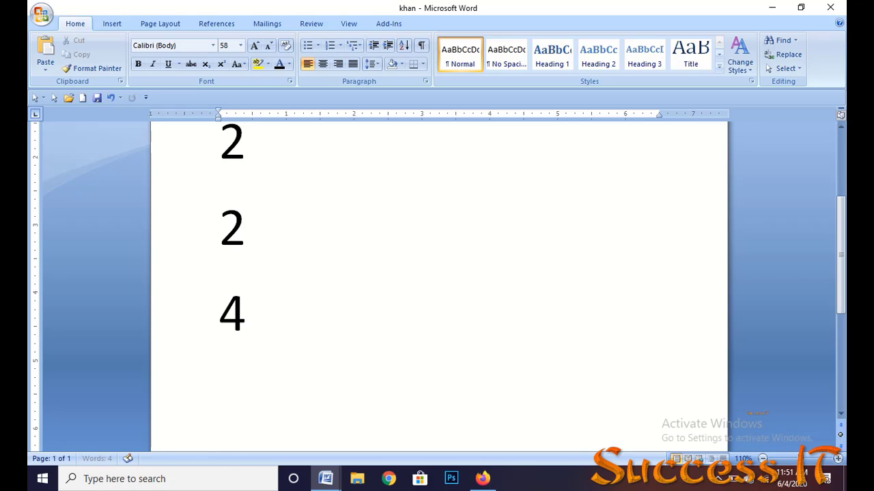
{"action": "type", "text": "5"}
{"action": "key", "text": "Return"}
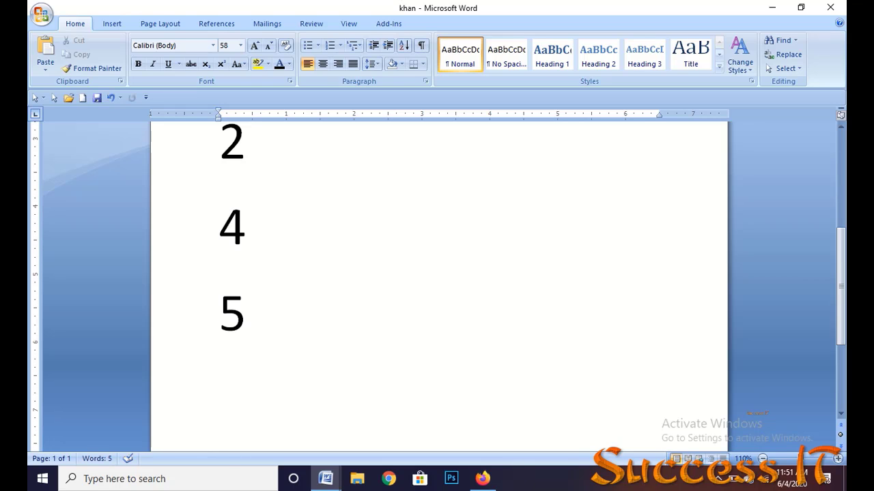
{"action": "type", "text": "9"}
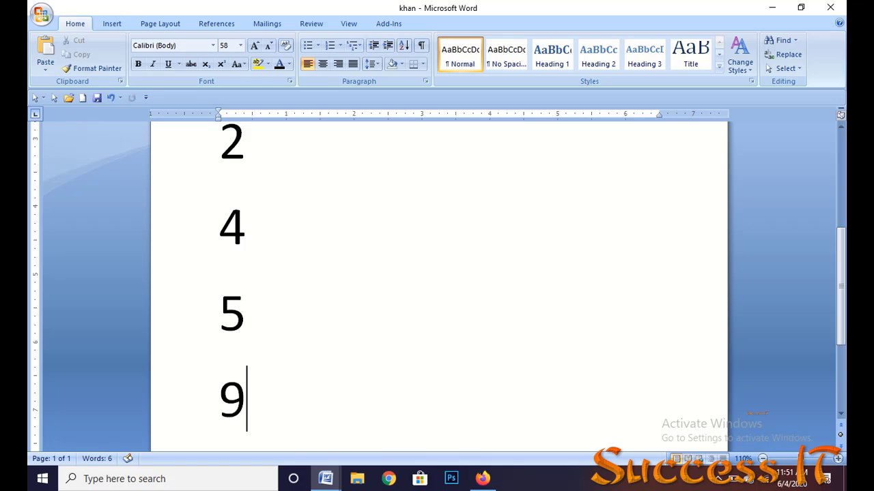
{"action": "key", "text": "Return"}
{"action": "type", "text": "7"}
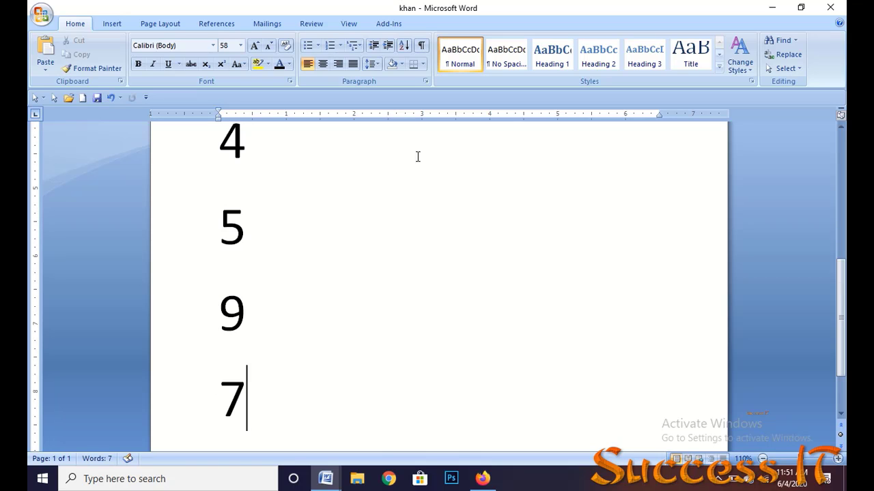
- Sort the number paragraphs by Number in ascending order and look through the list
{"action": "left_click", "coordinate": [406, 45]}
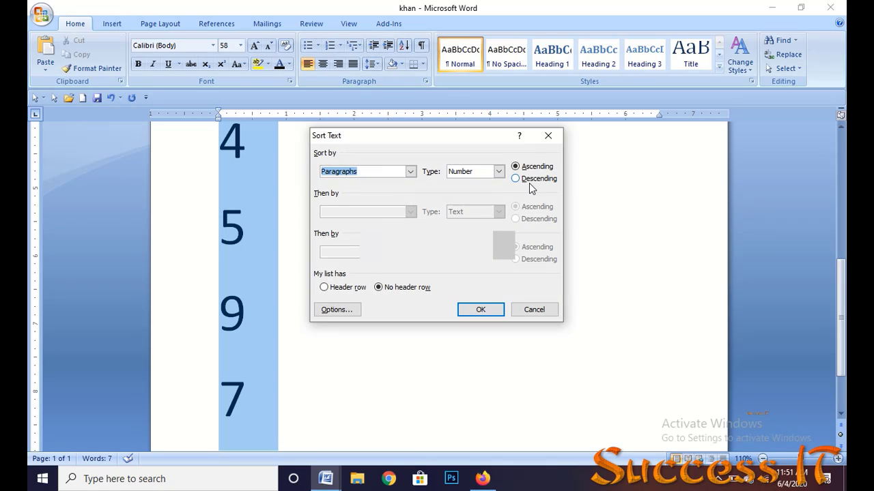
{"action": "left_click", "coordinate": [480, 310]}
{"action": "scroll", "coordinate": [347, 293], "scroll_direction": "up", "scroll_amount": 5}
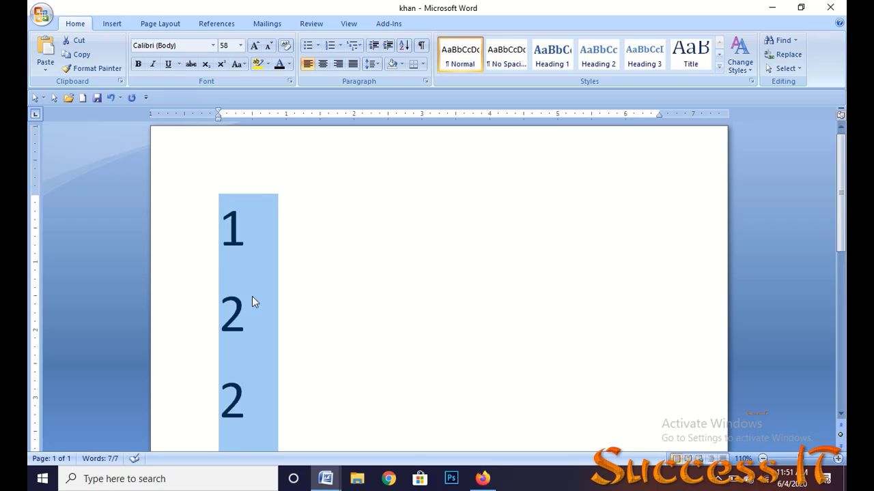
{"action": "scroll", "coordinate": [251, 324], "scroll_direction": "down", "scroll_amount": 3}
{"action": "scroll", "coordinate": [250, 245], "scroll_direction": "up", "scroll_amount": 2}
{"action": "scroll", "coordinate": [244, 296], "scroll_direction": "down", "scroll_amount": 2}
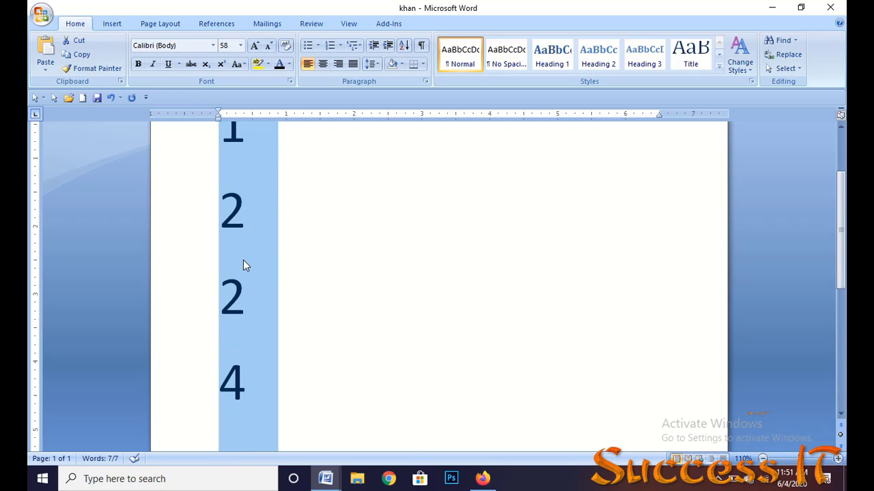
{"action": "scroll", "coordinate": [244, 265], "scroll_direction": "down", "scroll_amount": 5}
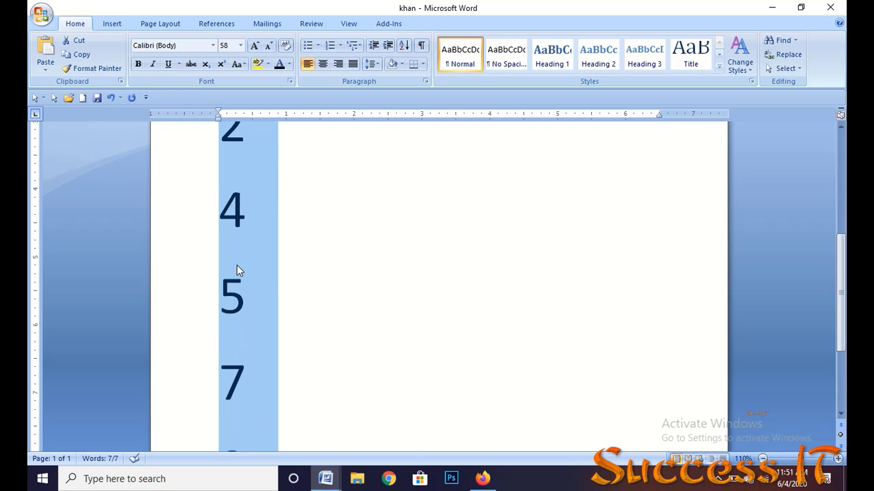
{"action": "scroll", "coordinate": [237, 283], "scroll_direction": "down", "scroll_amount": 1}
{"action": "scroll", "coordinate": [239, 350], "scroll_direction": "down", "scroll_amount": 3}
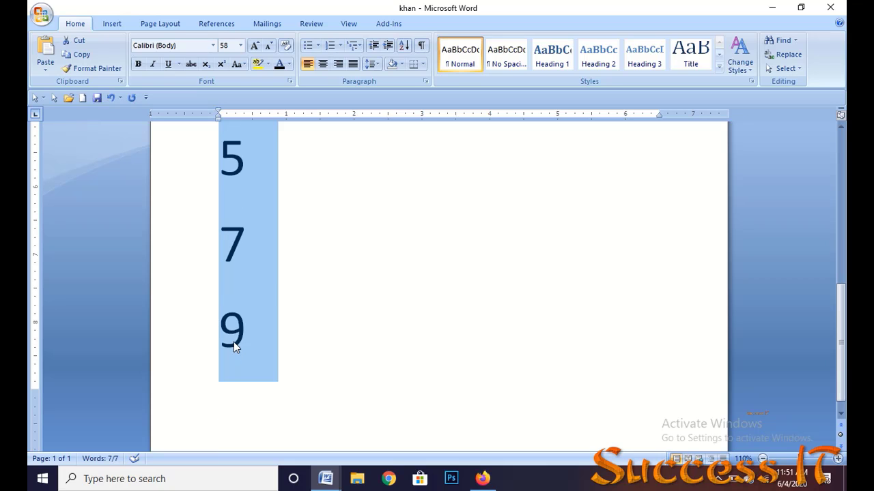
{"action": "scroll", "coordinate": [321, 226], "scroll_direction": "up", "scroll_amount": 4}
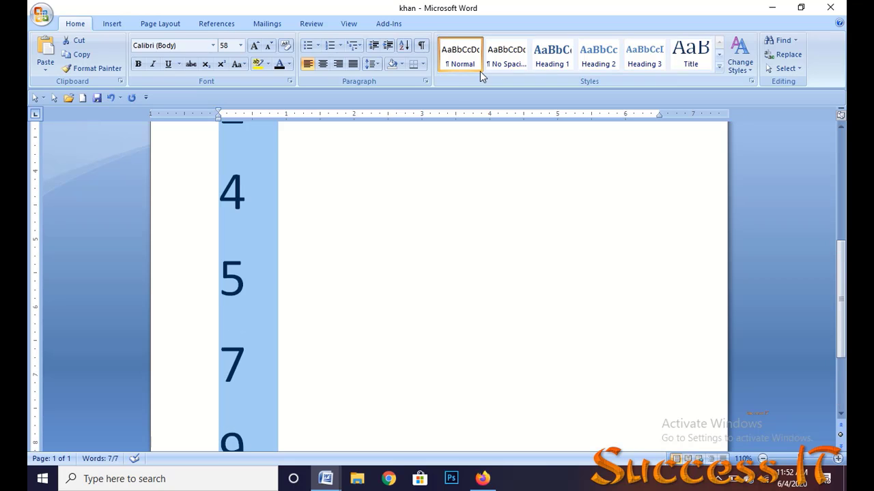
- Sort the selected number paragraphs by Number in descending order
{"action": "left_click", "coordinate": [404, 45]}
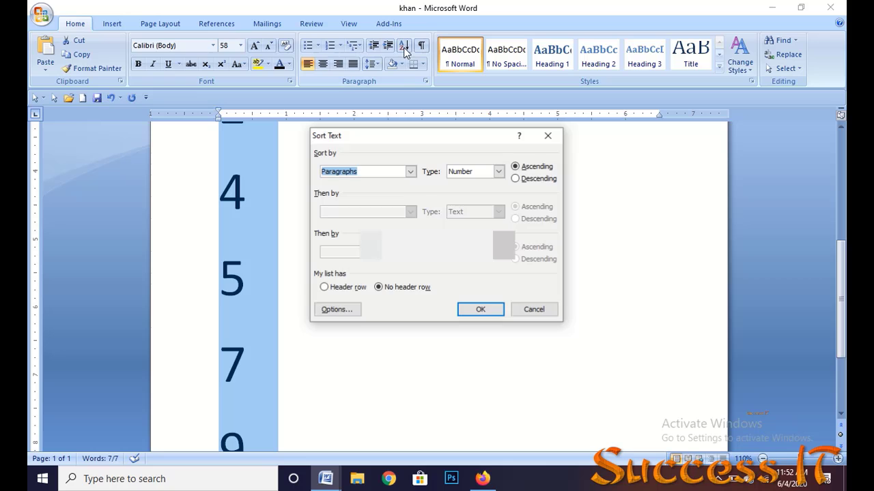
{"action": "left_click", "coordinate": [517, 179]}
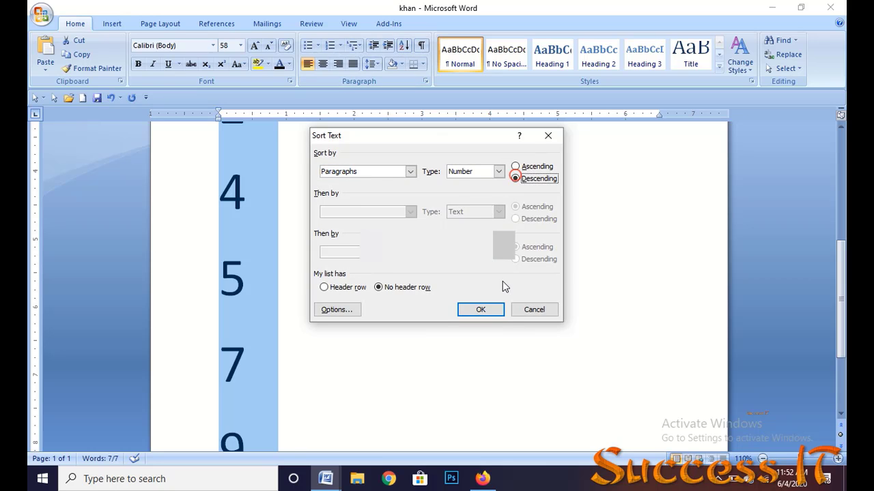
{"action": "left_click", "coordinate": [480, 310]}
{"action": "scroll", "coordinate": [355, 250], "scroll_direction": "up", "scroll_amount": 5}
{"action": "scroll", "coordinate": [276, 253], "scroll_direction": "down", "scroll_amount": 1}
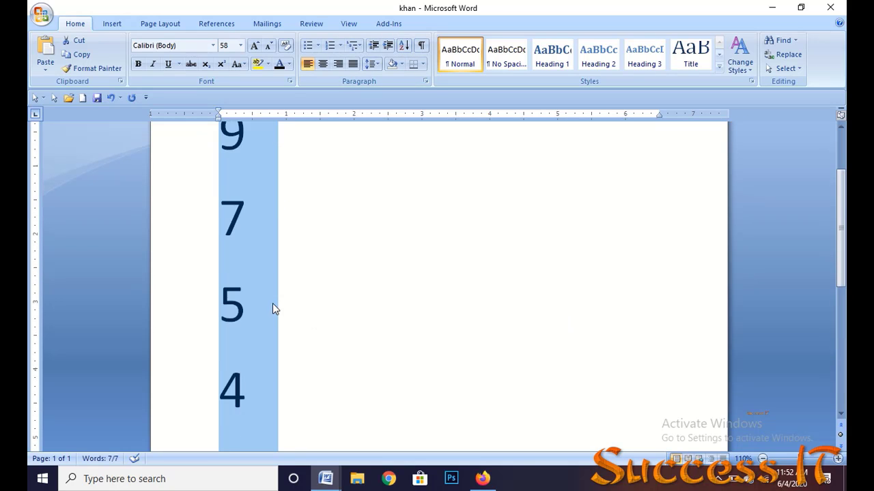
{"action": "scroll", "coordinate": [252, 301], "scroll_direction": "down", "scroll_amount": 2}
{"action": "scroll", "coordinate": [300, 273], "scroll_direction": "down", "scroll_amount": 2}
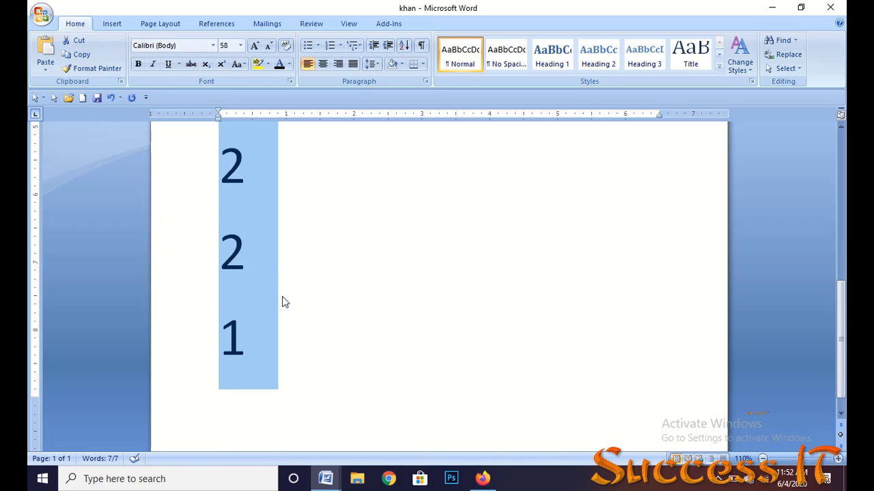
- Sort the number paragraphs back into ascending order
{"action": "scroll", "coordinate": [520, 160], "scroll_direction": "up", "scroll_amount": 1}
{"action": "left_click", "coordinate": [404, 45]}
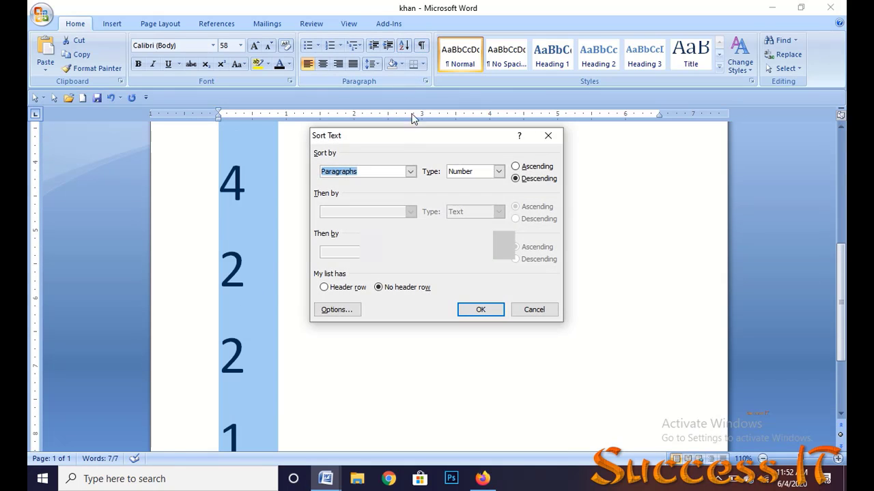
{"action": "left_click", "coordinate": [516, 167]}
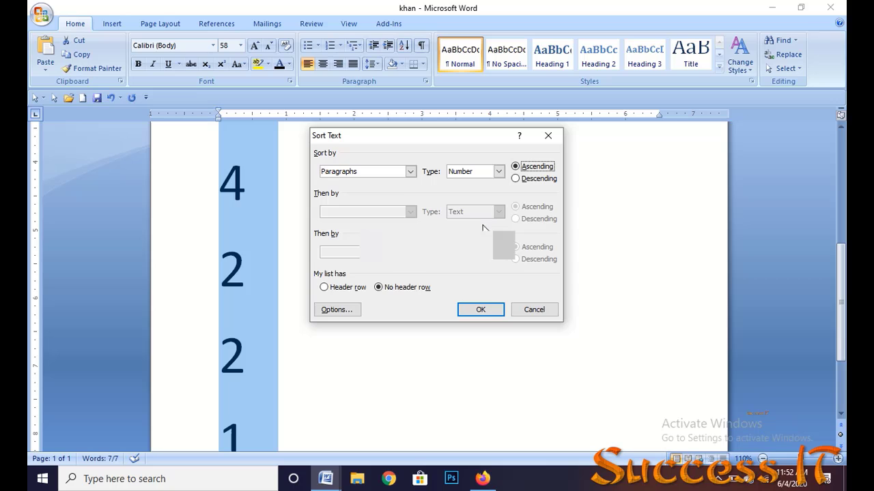
{"action": "left_click", "coordinate": [489, 310]}
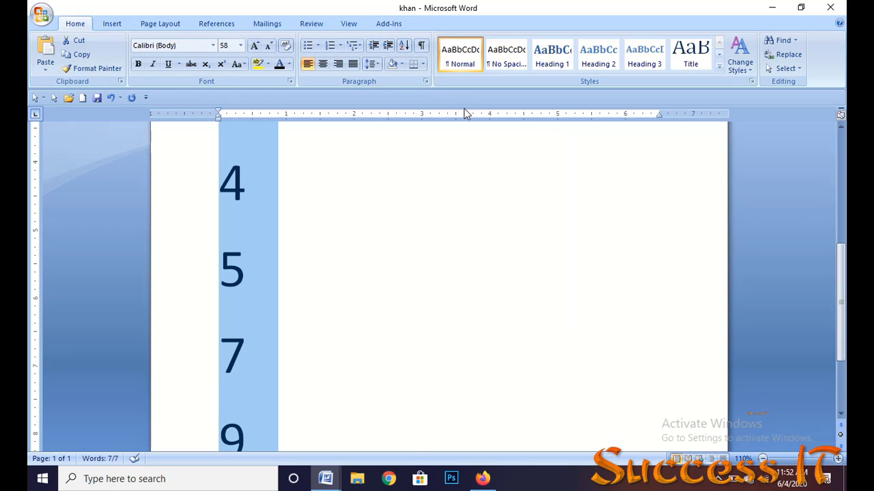
- Show the formatting marks and delete all the numbers from the document
{"action": "left_click", "coordinate": [423, 46]}
{"action": "scroll", "coordinate": [287, 259], "scroll_direction": "down", "scroll_amount": 1}
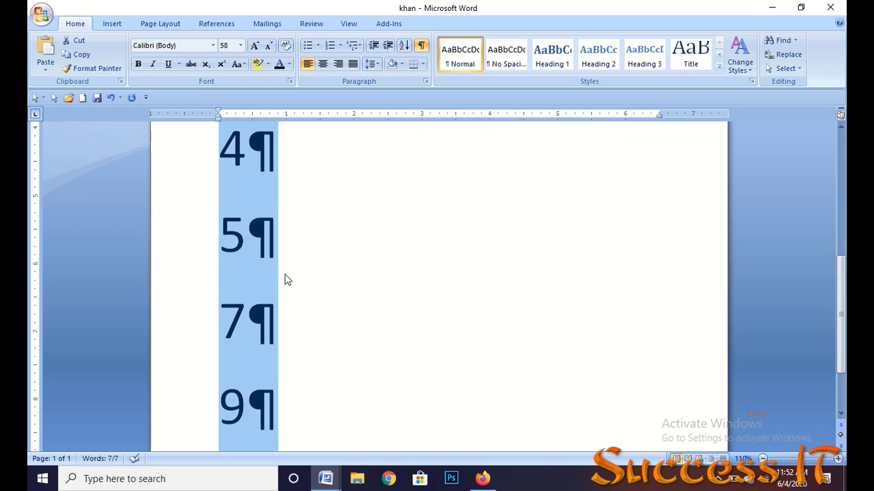
{"action": "key", "text": "Delete"}
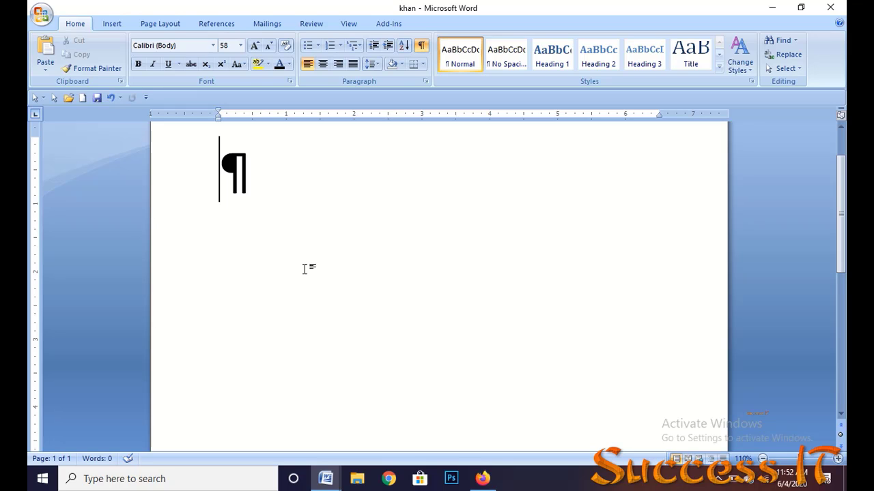
{"action": "left_click", "coordinate": [421, 46]}
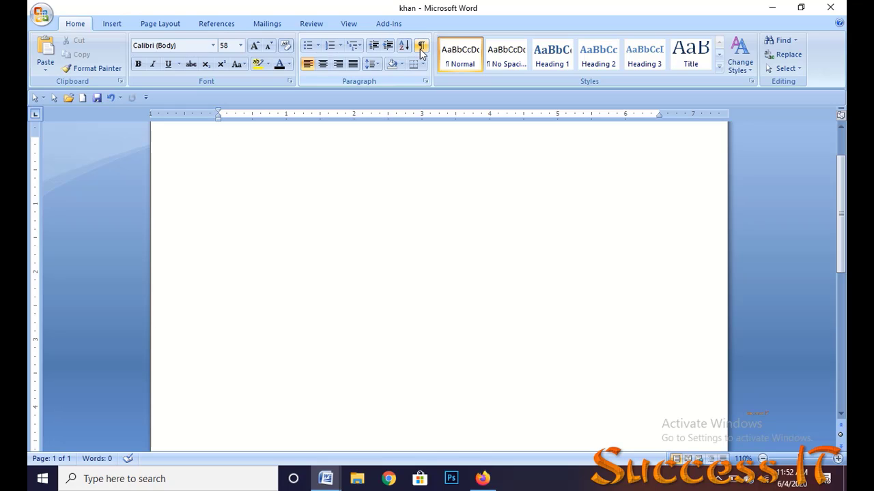
{"action": "left_click", "coordinate": [421, 46]}
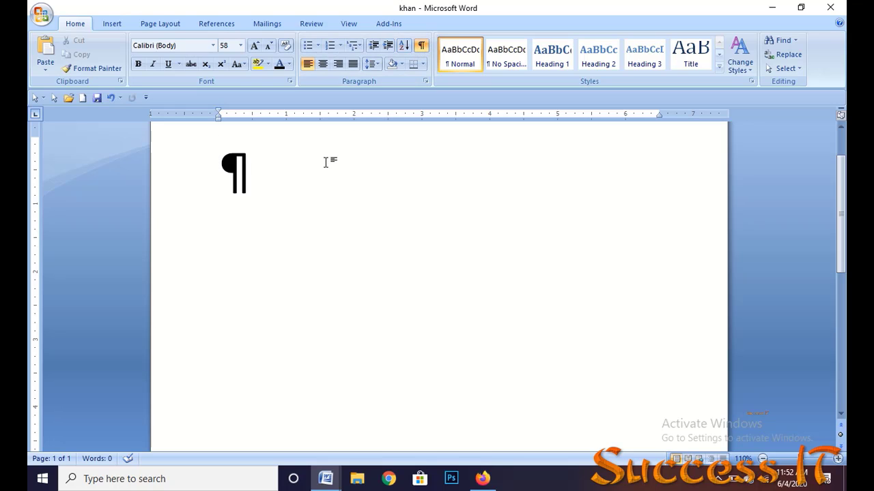
- Undo back to an empty 11-point paragraph and hide the formatting marks
{"action": "key", "text": "ctrl+a"}
{"action": "key", "text": "ctrl+z"}
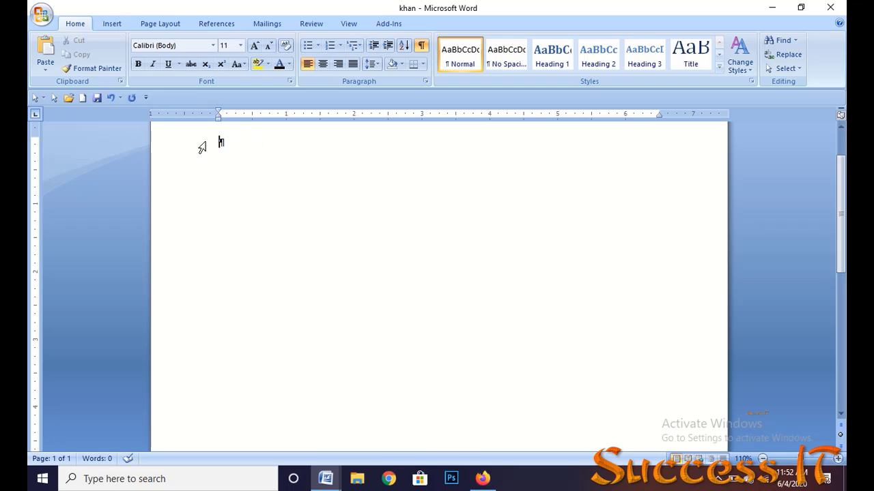
{"action": "key", "text": "ctrl+a"}
{"action": "left_click", "coordinate": [257, 178]}
{"action": "left_click", "coordinate": [422, 45]}
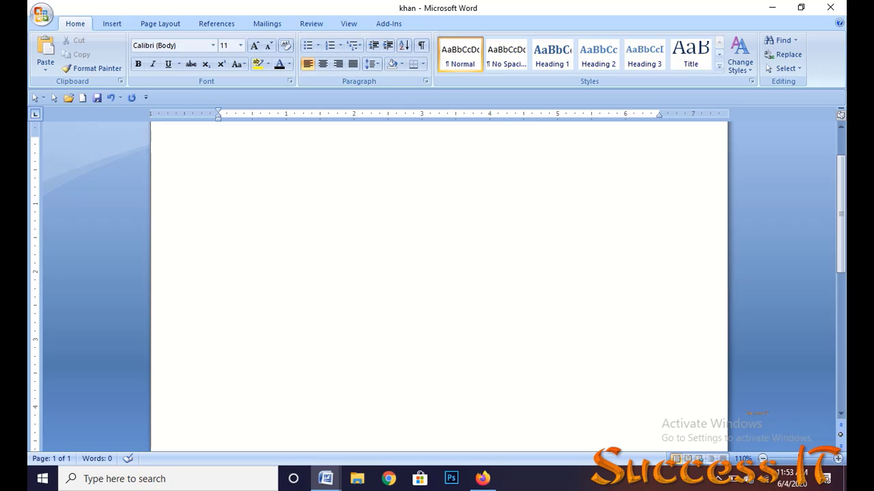
- Insert the line "Success training center can bangladesh" and apply standard blue shading to its paragraph
{"action": "type", "text": "Success training center can bangladesh"}
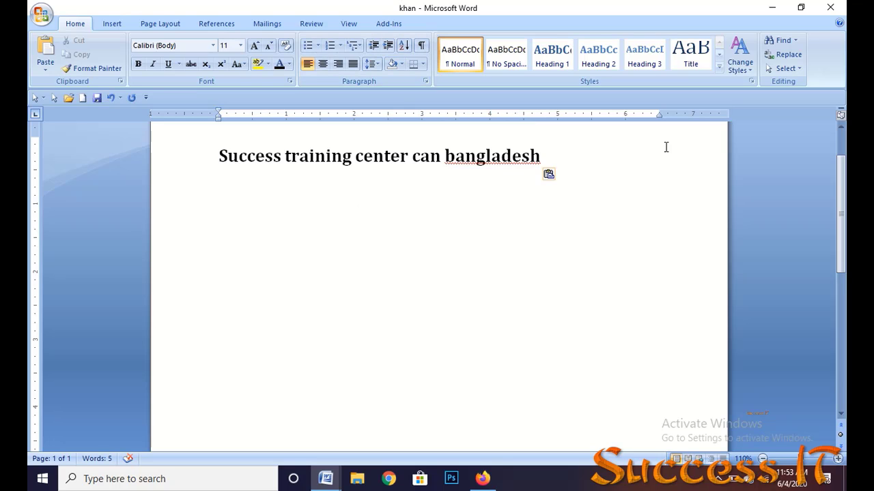
{"action": "key", "text": "Return"}
{"action": "left_click_drag", "start_coordinate": [217, 155], "coordinate": [554, 151]}
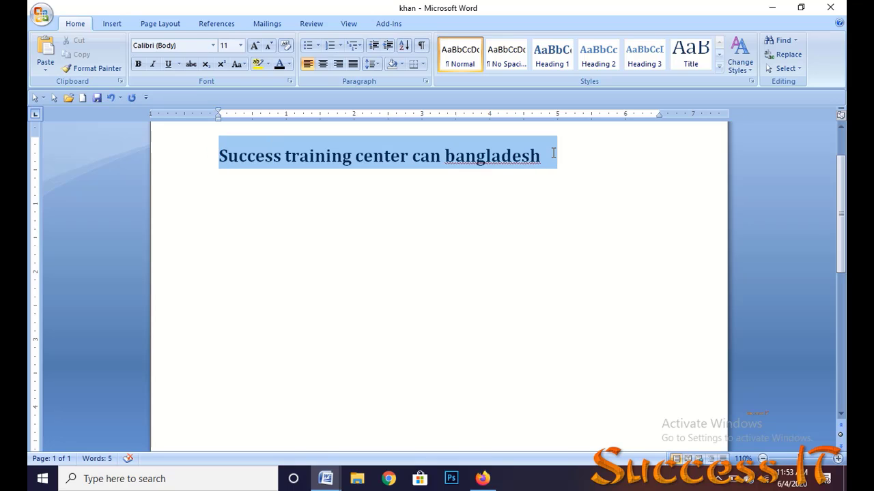
{"action": "left_click", "coordinate": [598, 54]}
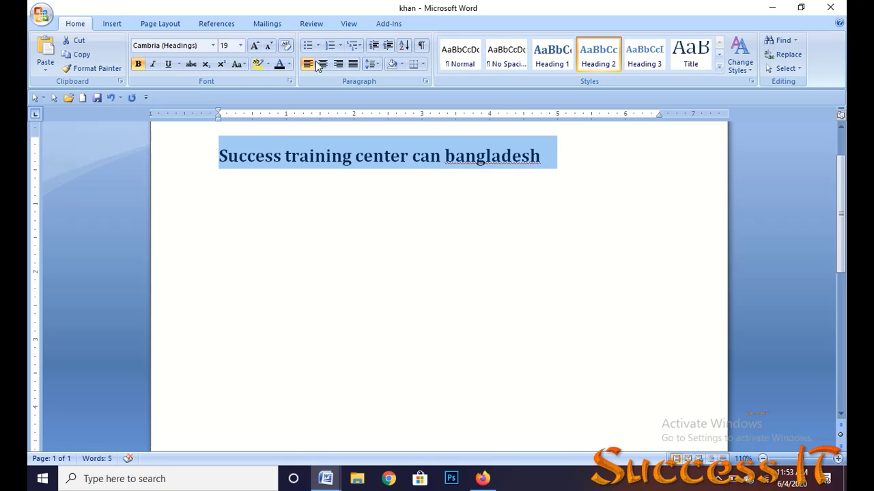
{"action": "left_click", "coordinate": [399, 62]}
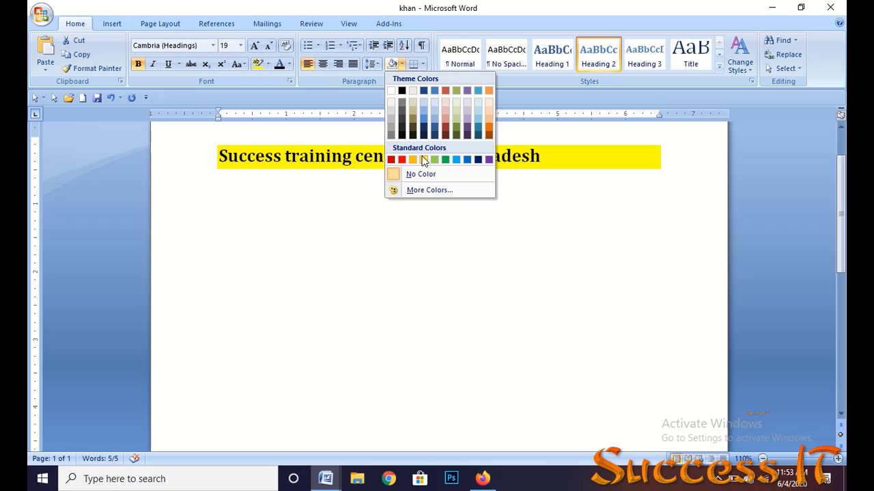
{"action": "left_click", "coordinate": [467, 162]}
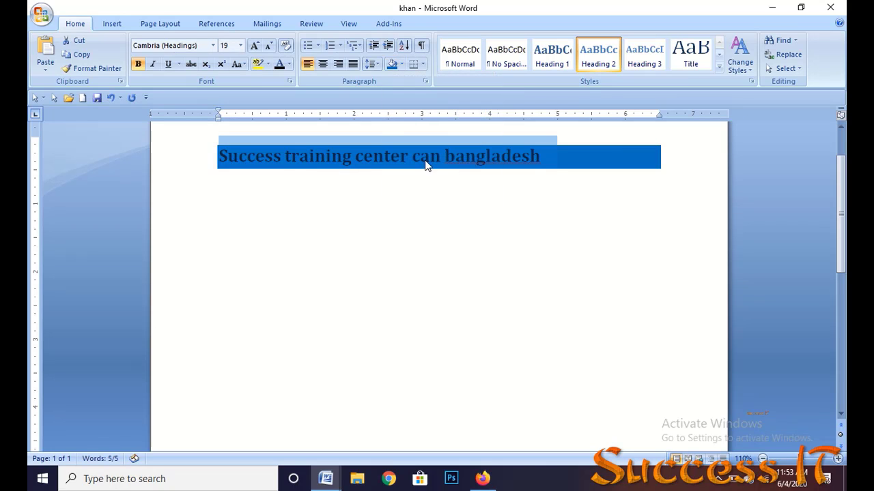
- Shorten the shaded line to "Success training" by deleting the words after it
{"action": "left_click", "coordinate": [539, 163]}
{"action": "key", "text": "BackSpace"}
{"action": "key", "text": "BackSpace"}
{"action": "key", "text": "BackSpace"}
{"action": "key", "text": "BackSpace"}
{"action": "key", "text": "BackSpace"}
{"action": "key", "text": "BackSpace"}
{"action": "key", "text": "BackSpace"}
{"action": "key", "text": "BackSpace"}
{"action": "key", "text": "BackSpace"}
{"action": "key", "text": "BackSpace"}
{"action": "key", "text": "BackSpace"}
{"action": "key", "text": "BackSpace"}
{"action": "key", "text": "BackSpace"}
{"action": "key", "text": "BackSpace"}
{"action": "key", "text": "BackSpace"}
{"action": "key", "text": "BackSpace"}
{"action": "key", "text": "BackSpace"}
{"action": "key", "text": "BackSpace"}
{"action": "key", "text": "BackSpace"}
{"action": "key", "text": "BackSpace"}
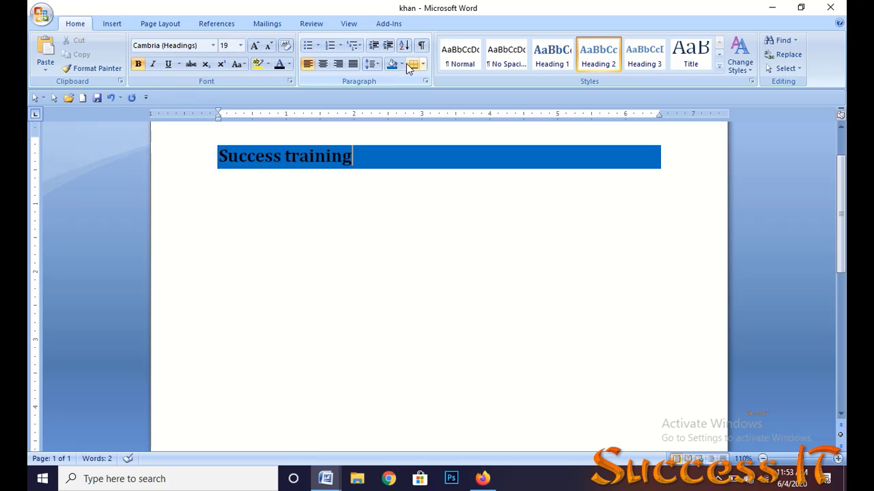
- Set the shading of "Success training" to No Color and highlight its text in yellow
{"action": "left_click_drag", "start_coordinate": [217, 156], "coordinate": [446, 157]}
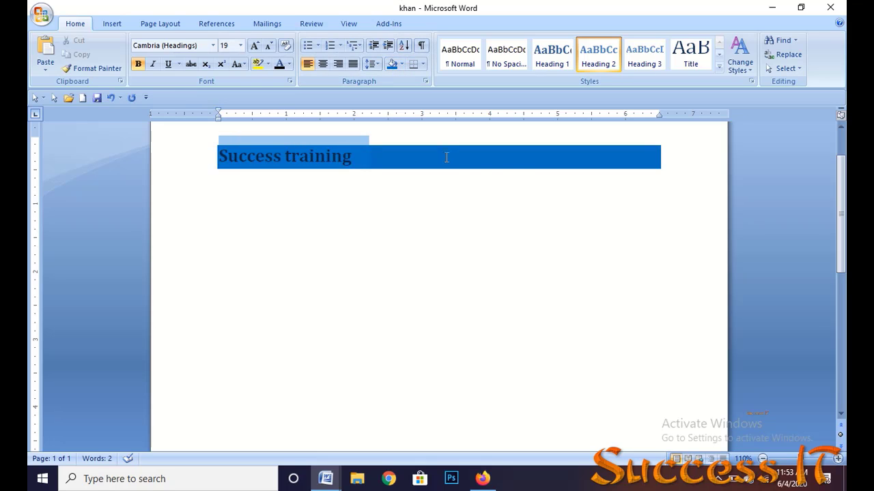
{"action": "left_click", "coordinate": [401, 64]}
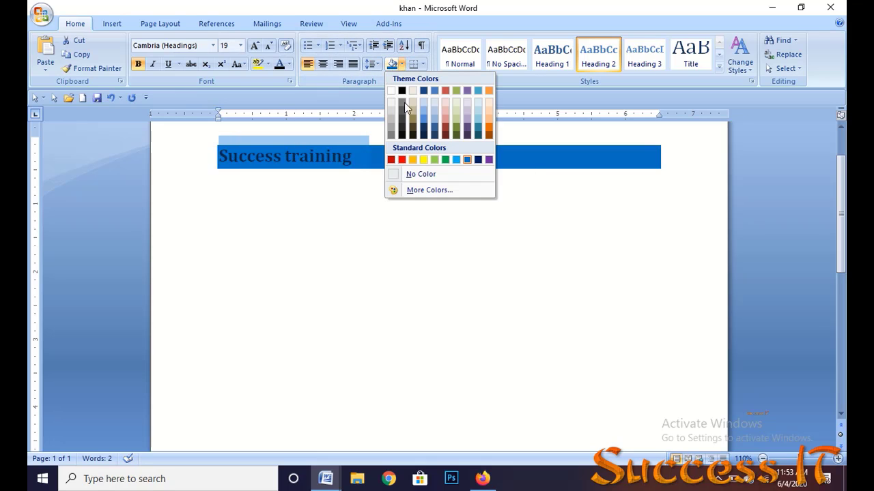
{"action": "left_click", "coordinate": [420, 174]}
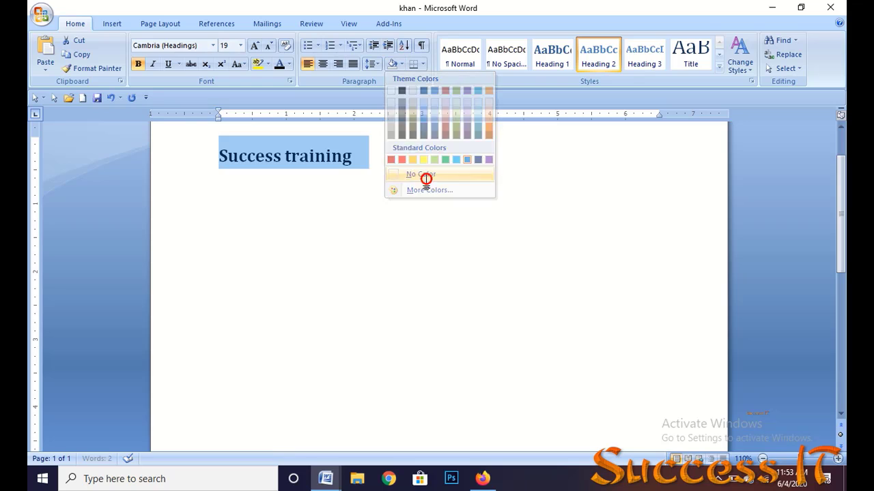
{"action": "left_click", "coordinate": [259, 64]}
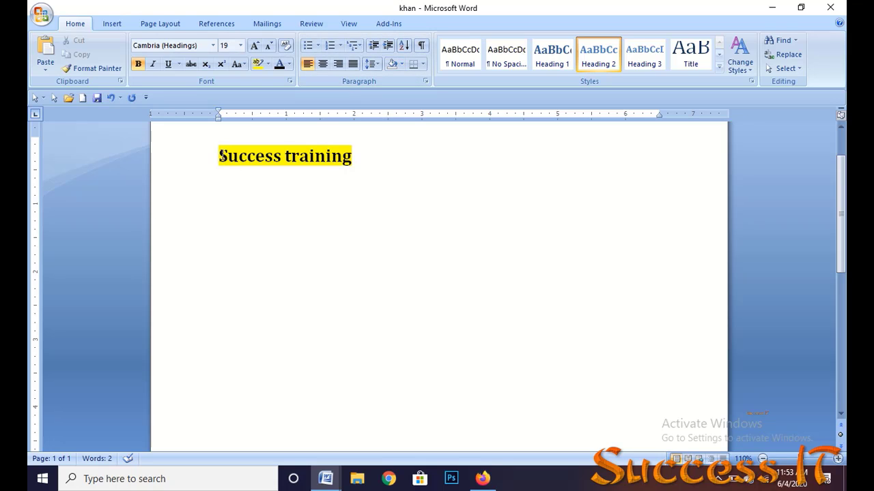
- Clear the yellow highlight from "Success training" and delete that line
{"action": "key", "text": "ctrl+a"}
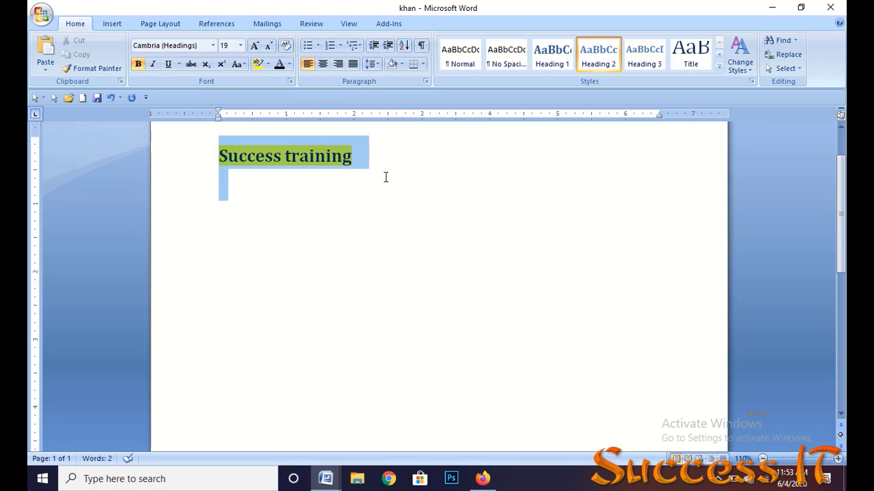
{"action": "left_click", "coordinate": [257, 65]}
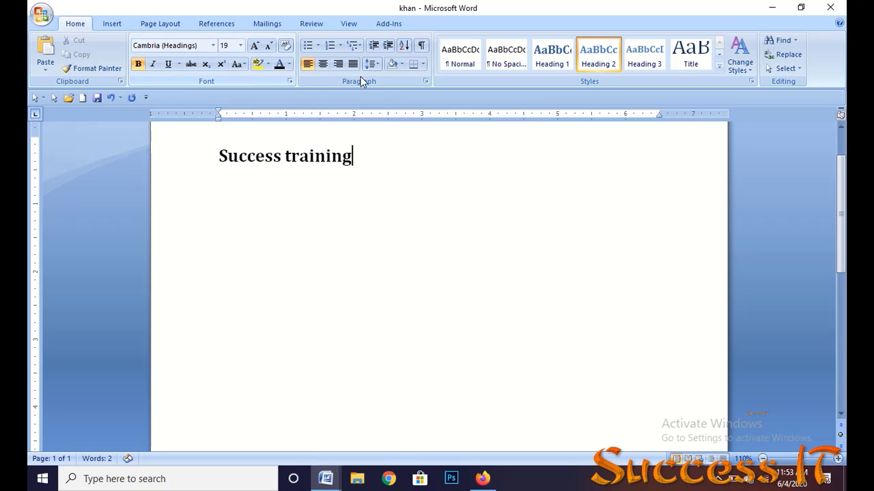
{"action": "left_click", "coordinate": [424, 65]}
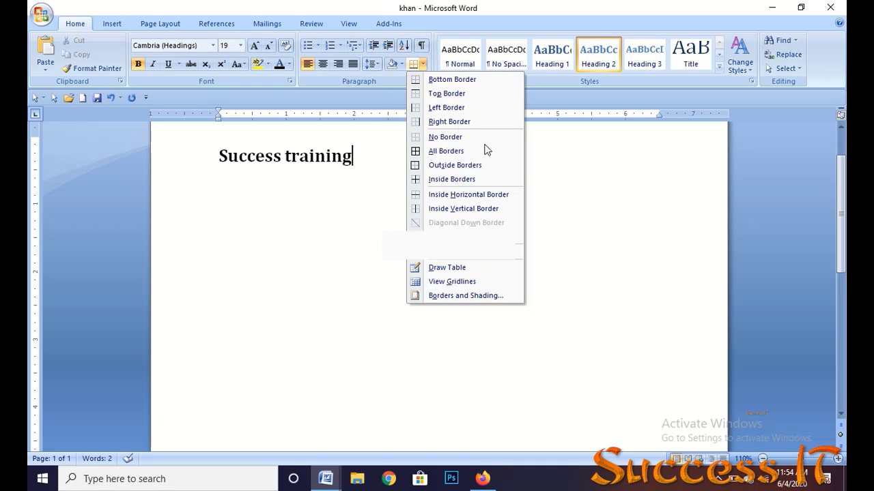
{"action": "left_click", "coordinate": [590, 192]}
{"action": "left_click_drag", "start_coordinate": [222, 156], "coordinate": [360, 165]}
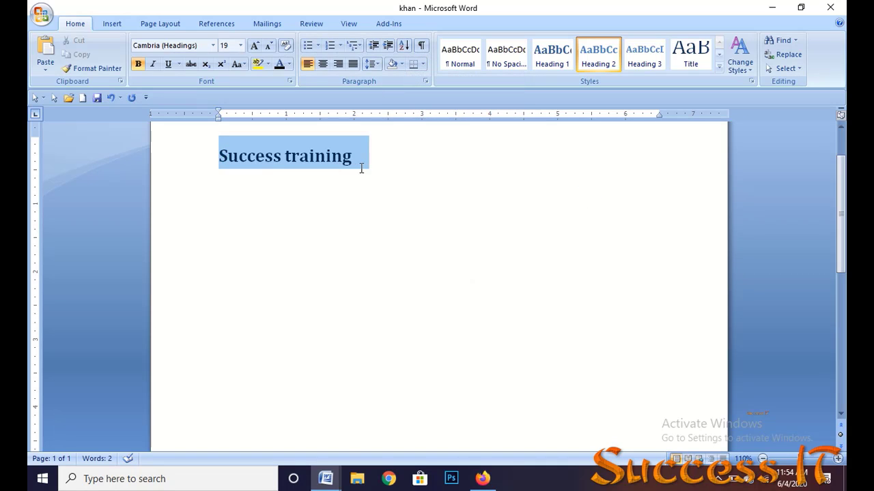
{"action": "key", "text": "Delete"}
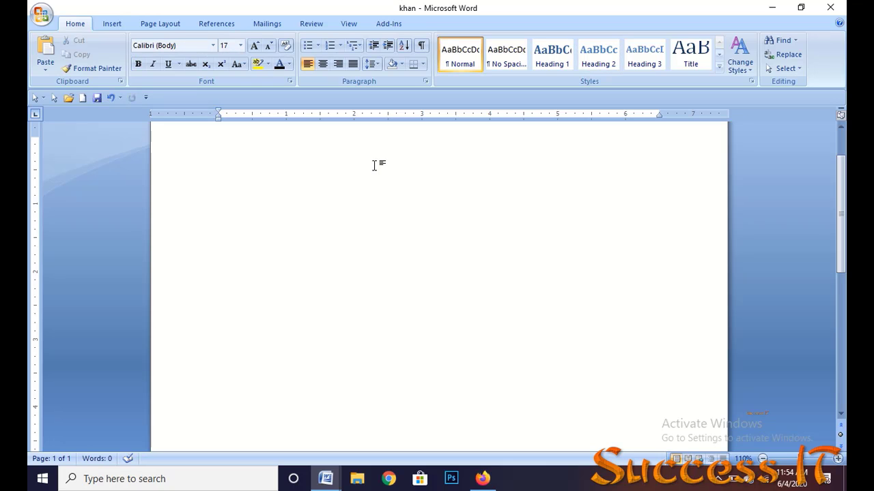
- Paste the copied line "Success training center can bangladesh" four times into the empty document
{"action": "key", "text": "ctrl+v"}
{"action": "key", "text": "ctrl+v"}
{"action": "key", "text": "ctrl+v"}
{"action": "key", "text": "ctrl+v"}
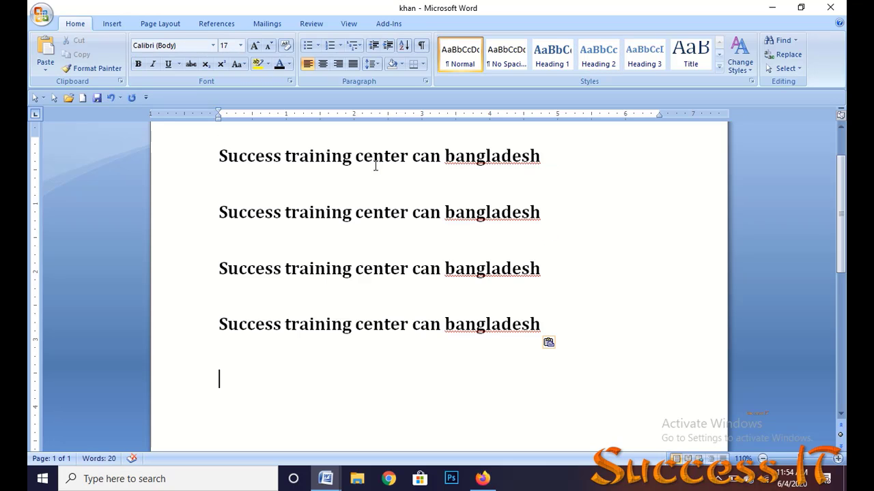
- Add bottom, top, left and right borders one at a time to the empty paragraph below the four lines
{"action": "left_click", "coordinate": [421, 64]}
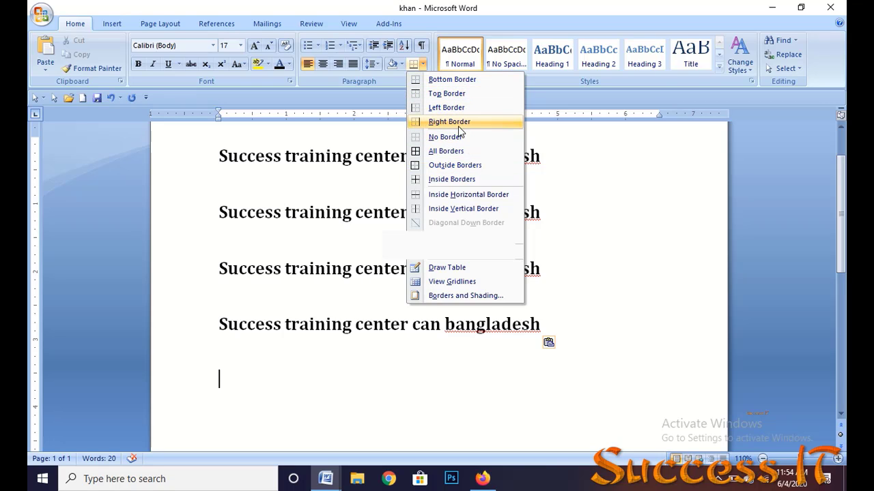
{"action": "left_click", "coordinate": [464, 80]}
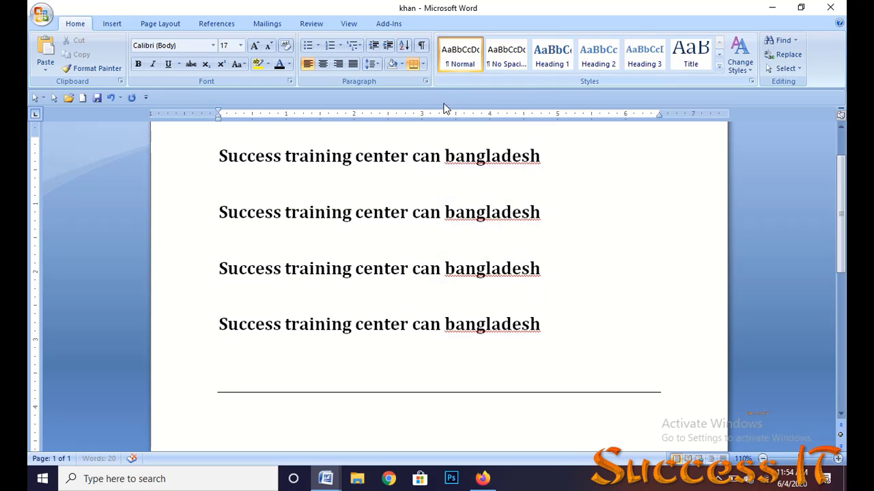
{"action": "left_click", "coordinate": [424, 63]}
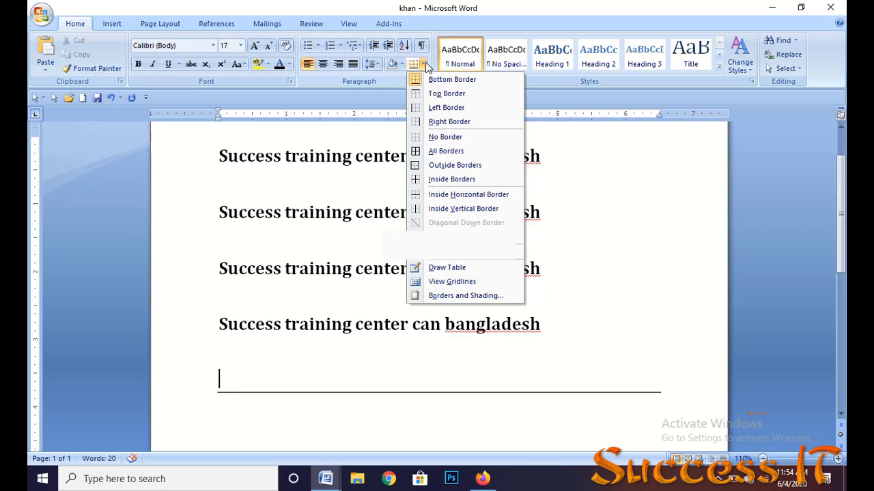
{"action": "left_click", "coordinate": [445, 94]}
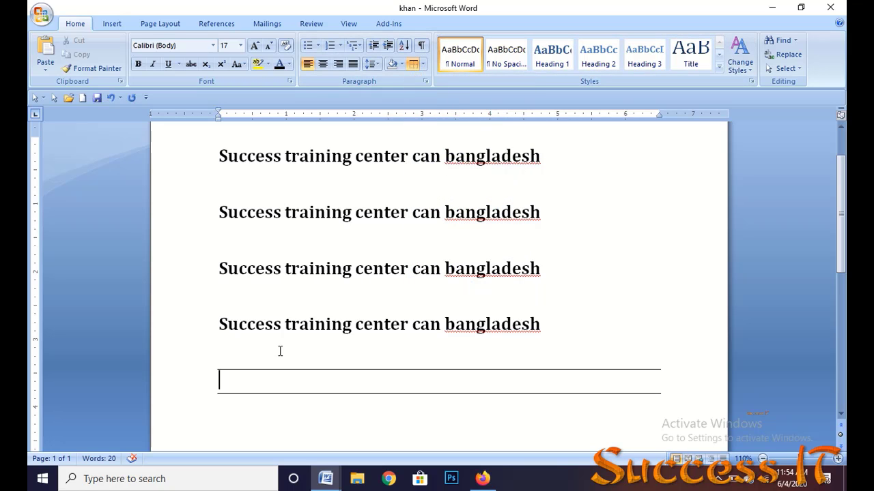
{"action": "left_click", "coordinate": [424, 63]}
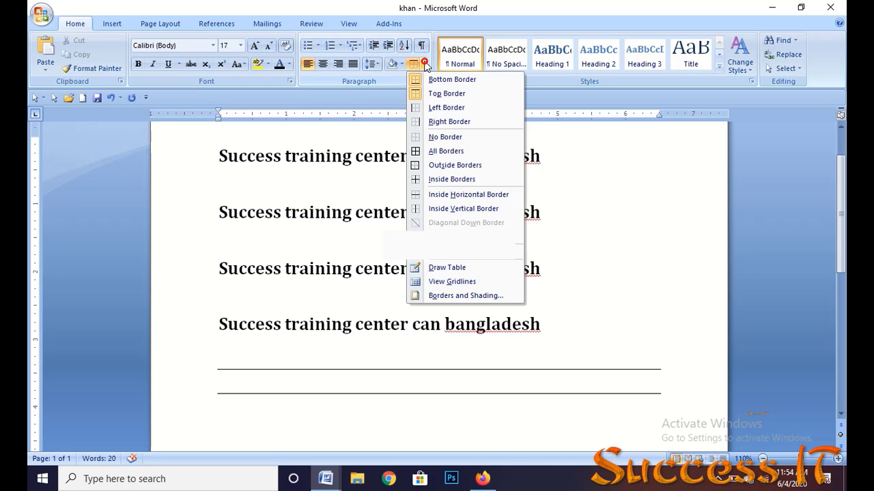
{"action": "left_click", "coordinate": [449, 108]}
{"action": "left_click", "coordinate": [424, 63]}
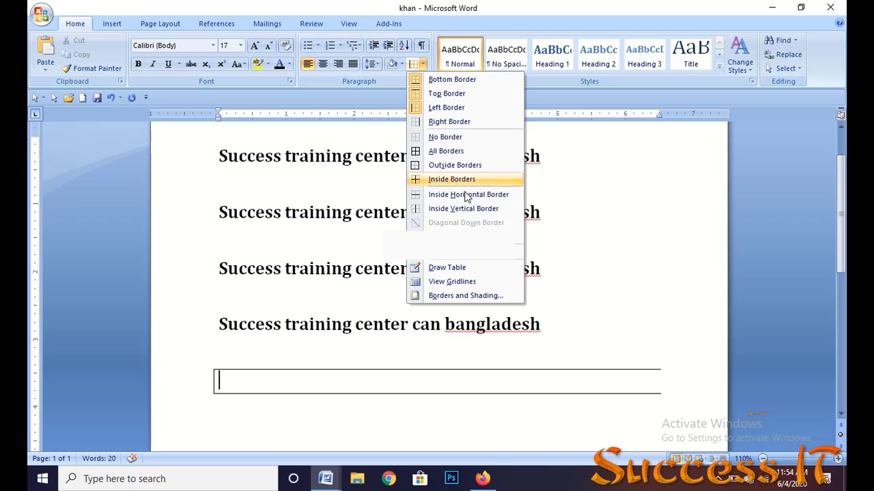
{"action": "left_click", "coordinate": [449, 122]}
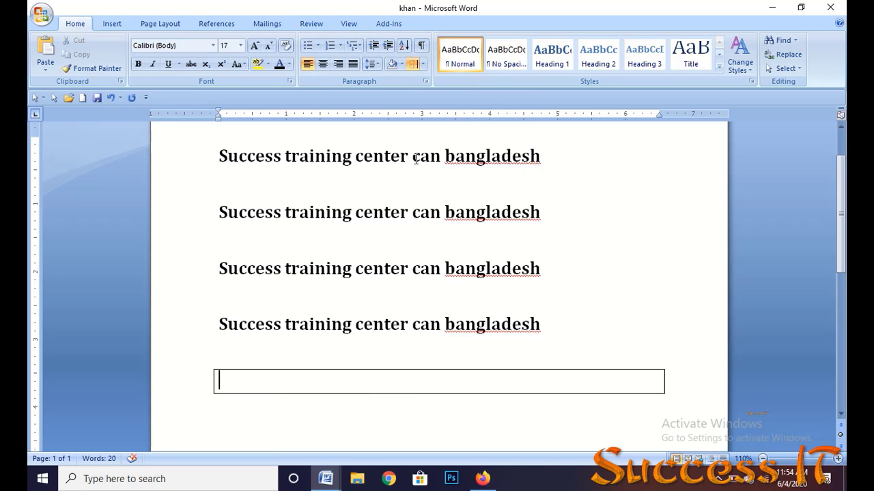
- Replace the empty paragraph's individual borders with All Borders and clear them again with No Border
{"action": "left_click", "coordinate": [423, 63]}
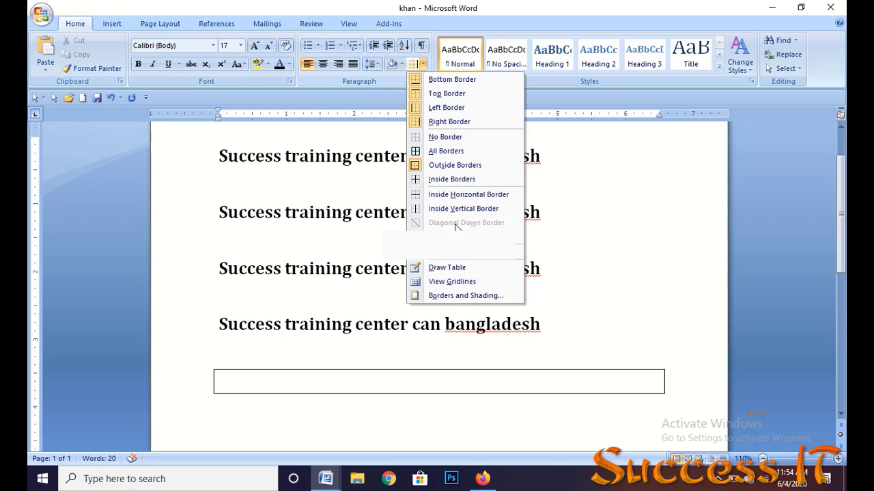
{"action": "left_click", "coordinate": [443, 139]}
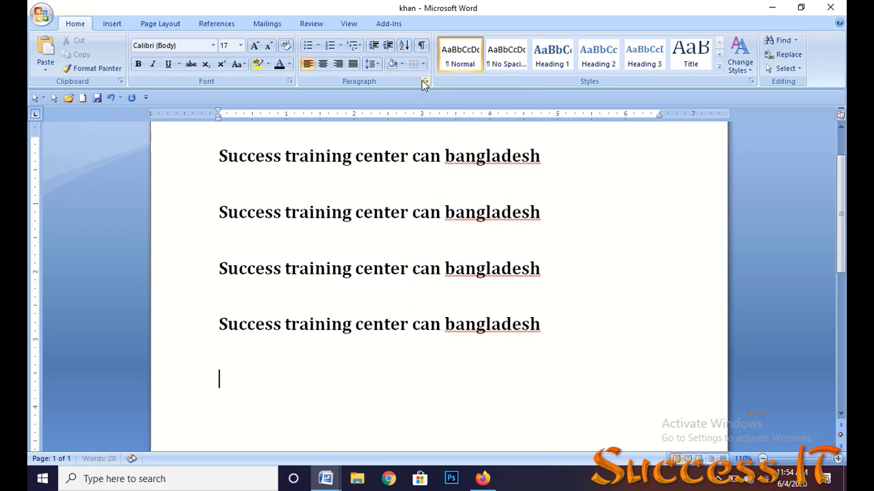
{"action": "left_click", "coordinate": [424, 63]}
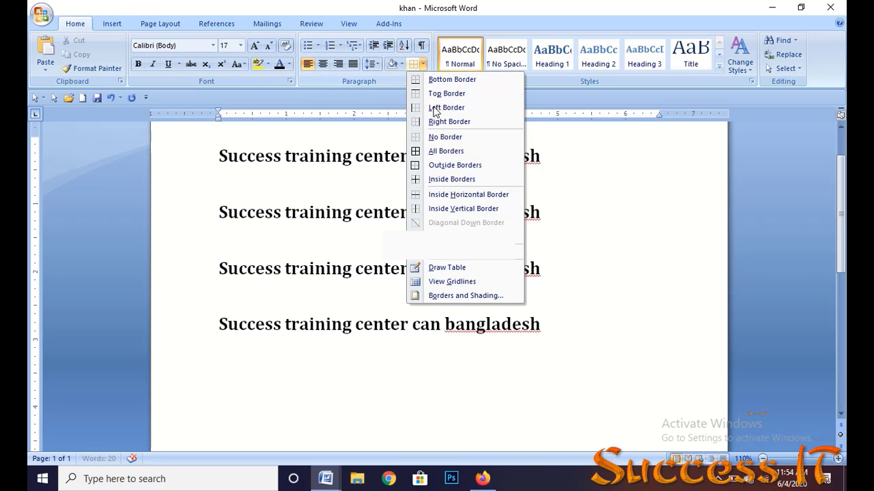
{"action": "left_click", "coordinate": [444, 151]}
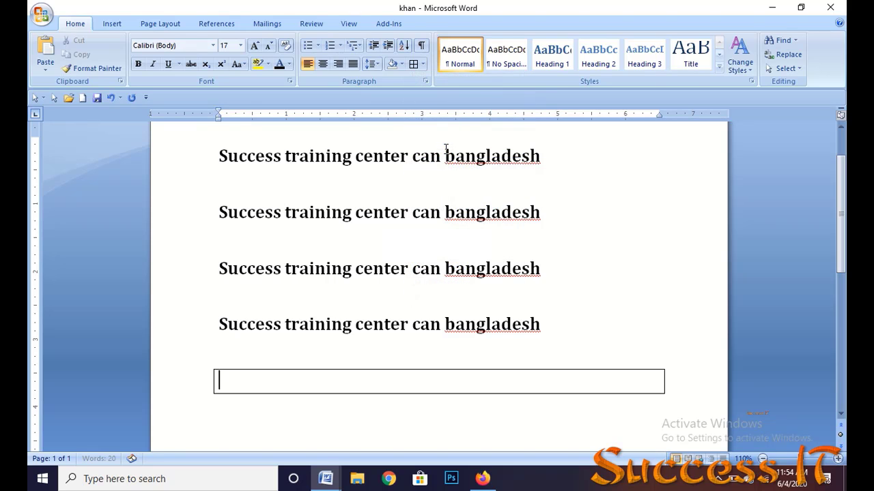
{"action": "left_click", "coordinate": [423, 64]}
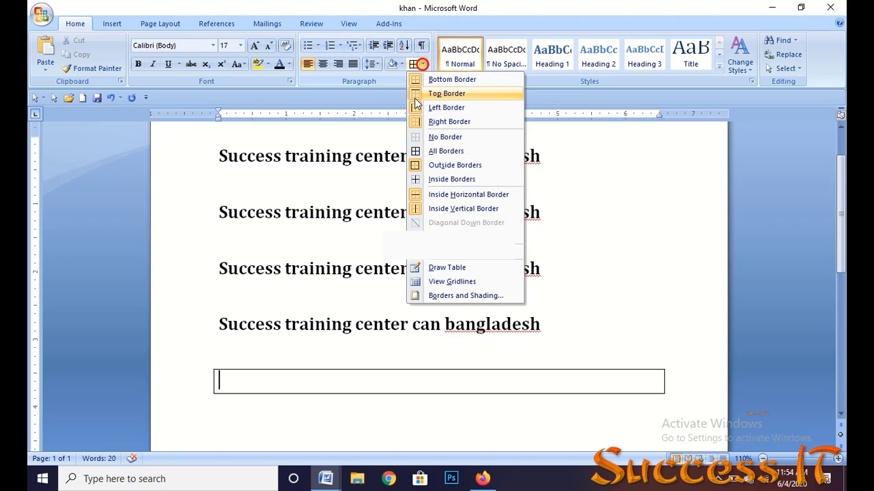
{"action": "left_click", "coordinate": [459, 138]}
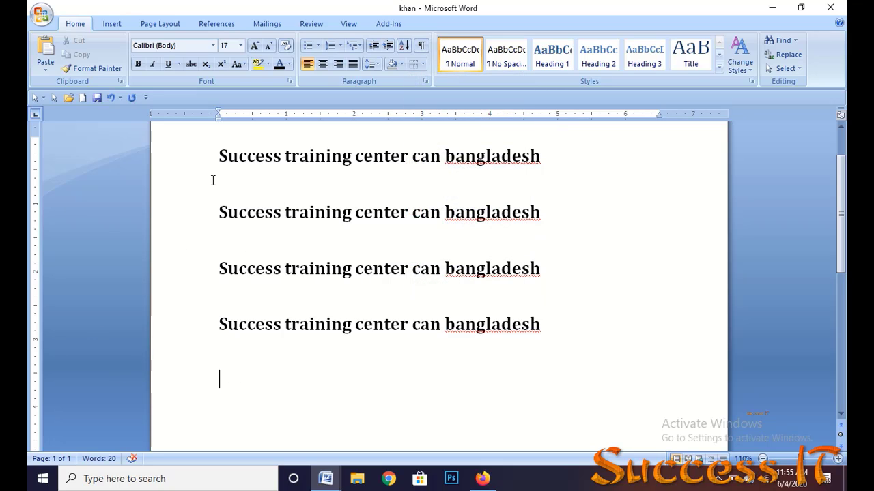
- Try bottom and top borders on the first "Success training center can bangladesh" line and remove them with No Border
{"action": "left_click", "coordinate": [216, 151]}
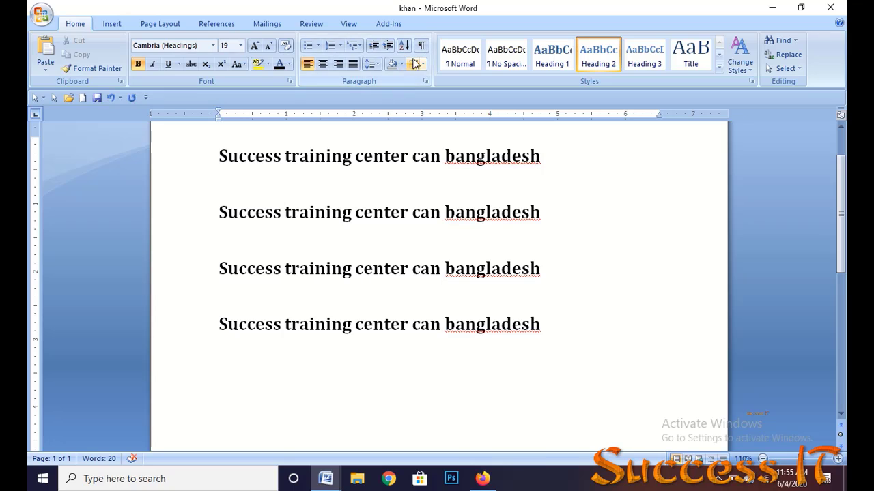
{"action": "left_click", "coordinate": [424, 64]}
{"action": "left_click", "coordinate": [434, 80]}
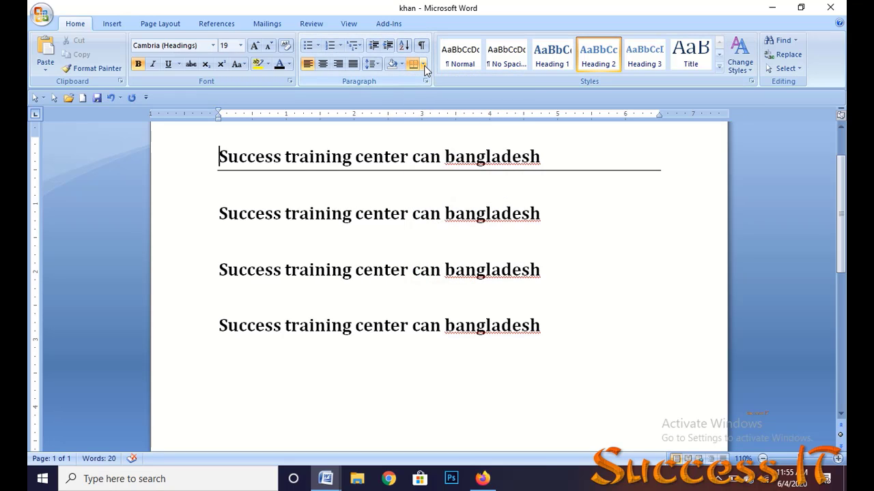
{"action": "left_click", "coordinate": [423, 64]}
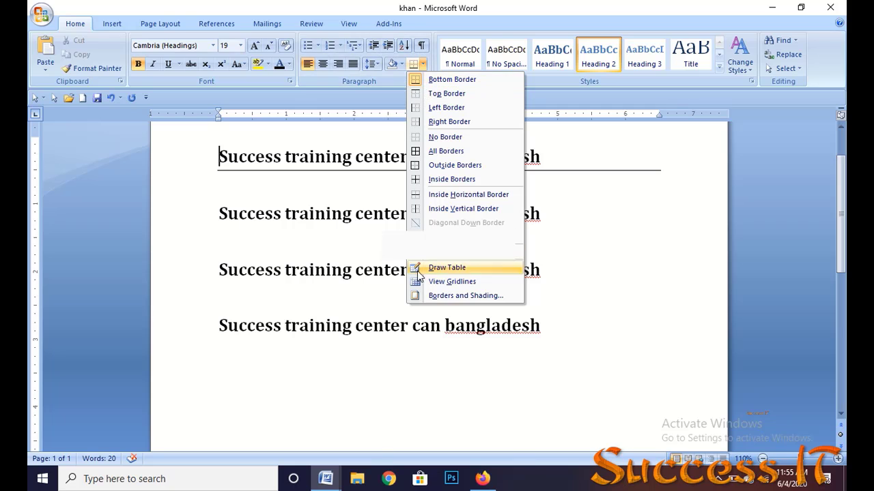
{"action": "left_click", "coordinate": [445, 94]}
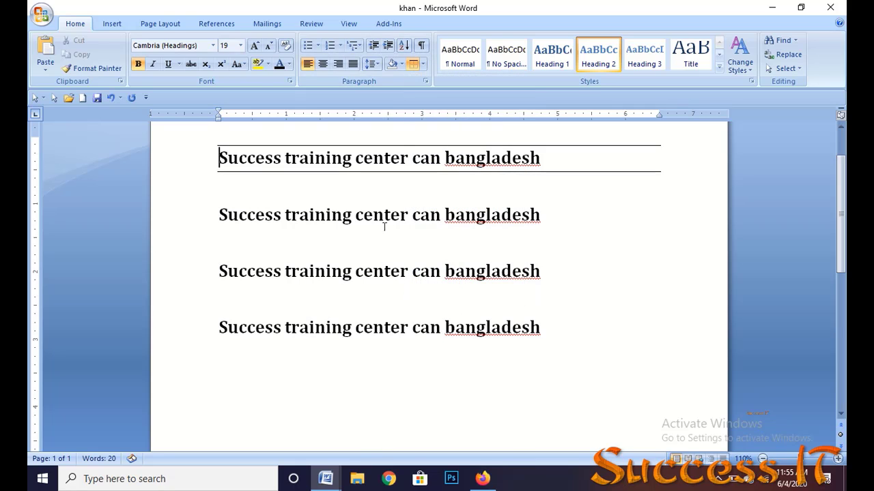
{"action": "left_click", "coordinate": [423, 64]}
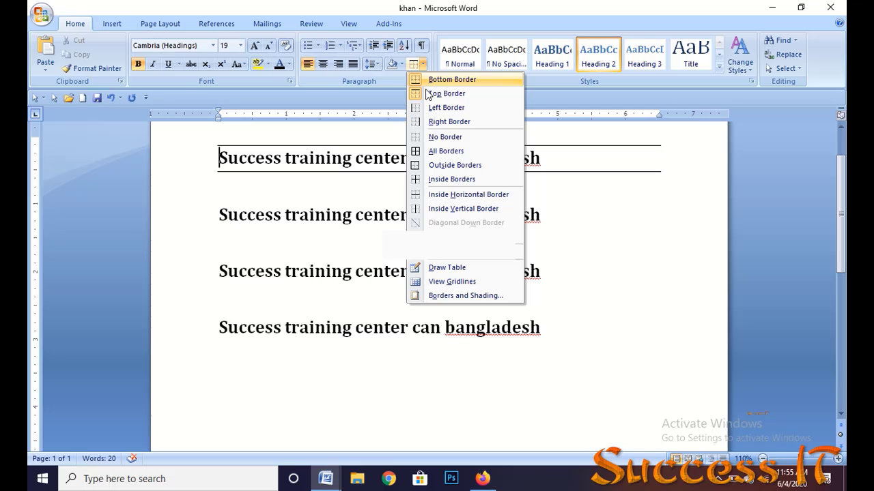
{"action": "left_click", "coordinate": [444, 136]}
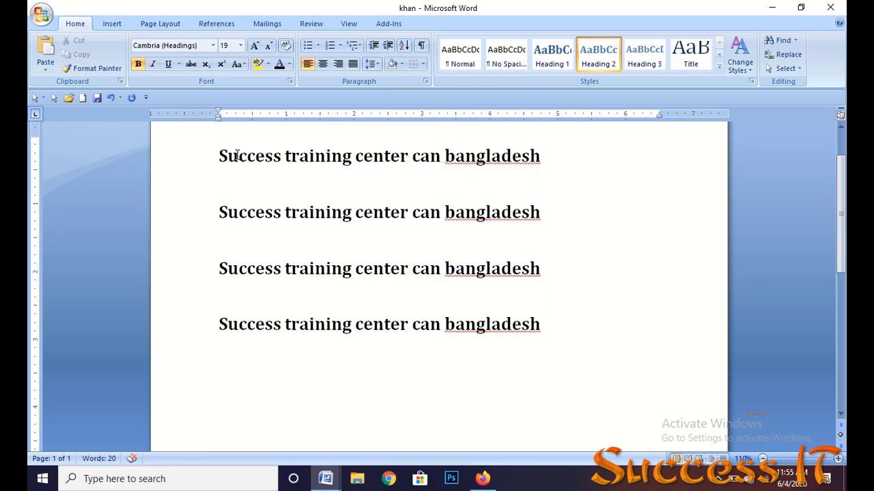
- Select all four text lines and frame them as one block with bottom, top, left and right borders
{"action": "left_click_drag", "start_coordinate": [216, 152], "coordinate": [512, 331]}
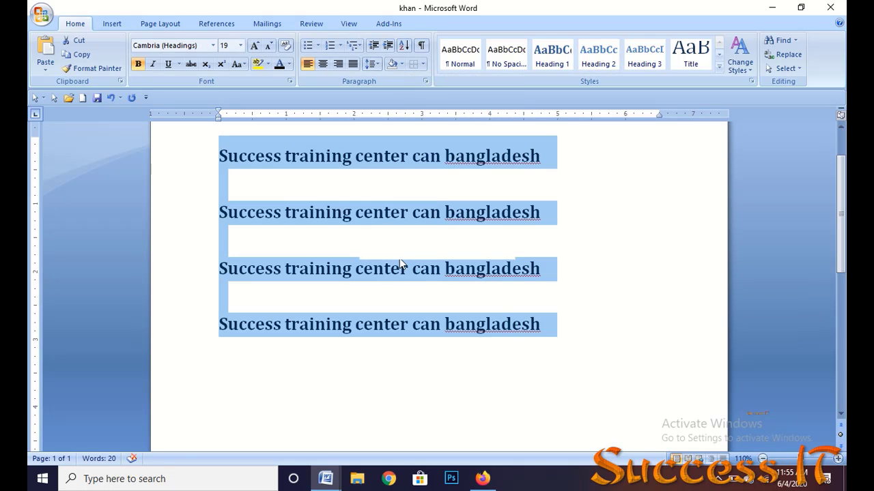
{"action": "left_click", "coordinate": [424, 64]}
{"action": "left_click", "coordinate": [454, 80]}
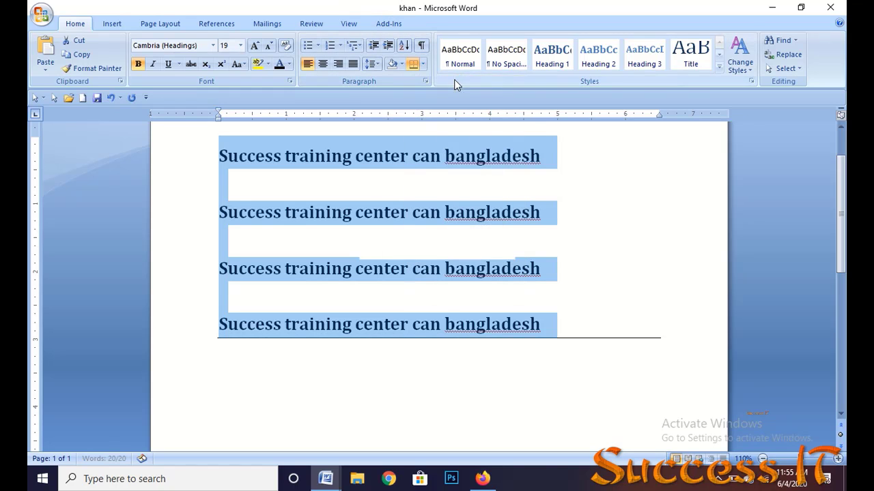
{"action": "left_click", "coordinate": [423, 65]}
{"action": "left_click", "coordinate": [445, 92]}
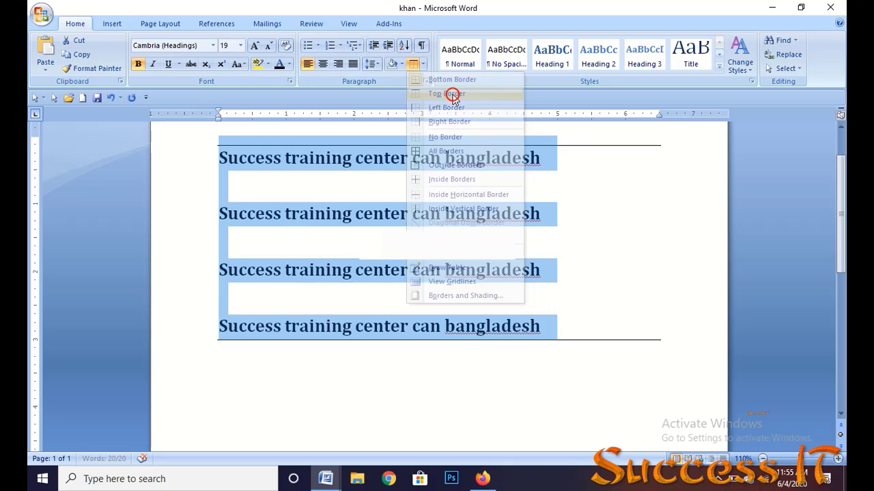
{"action": "left_click", "coordinate": [424, 63]}
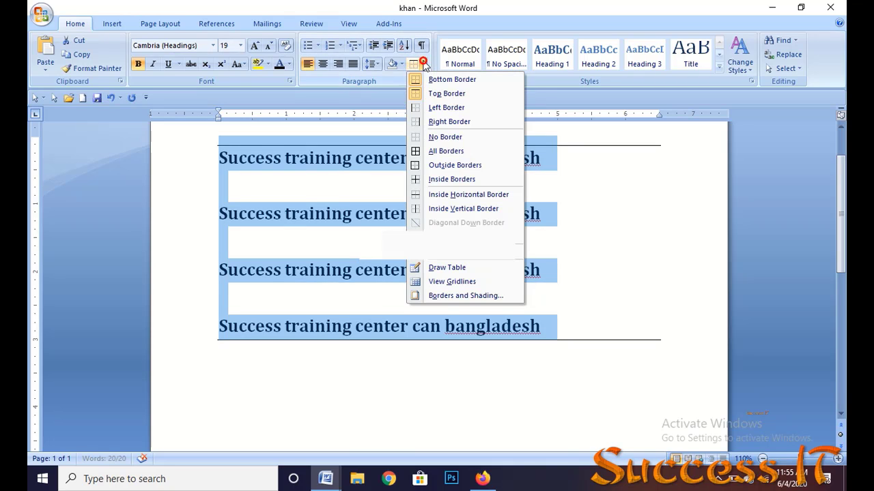
{"action": "left_click", "coordinate": [447, 107]}
{"action": "left_click", "coordinate": [424, 65]}
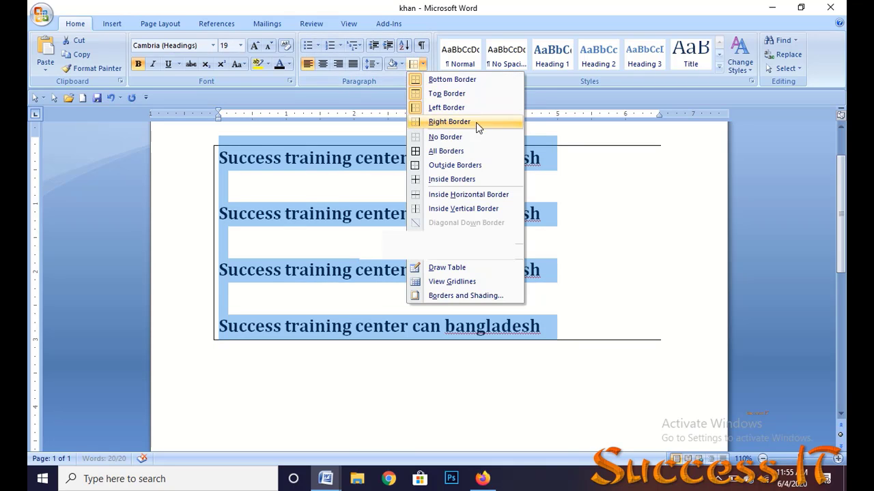
{"action": "left_click", "coordinate": [449, 121]}
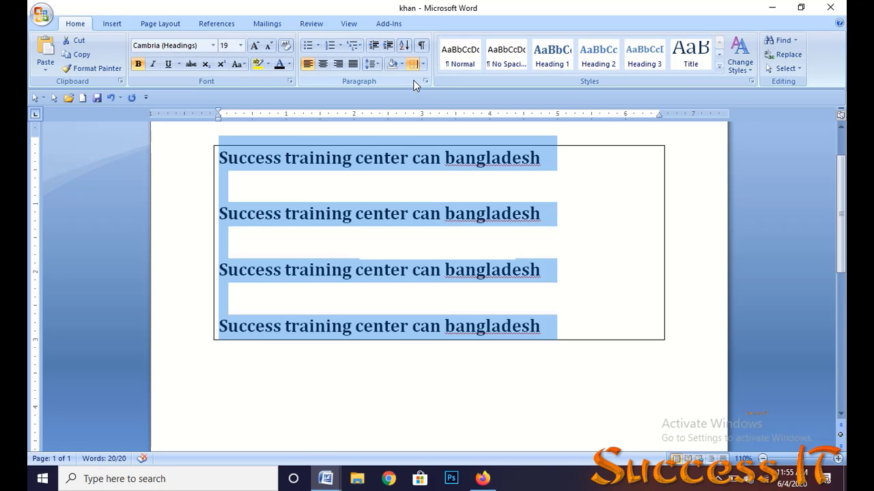
- Add inside borders between the selected paragraphs and turn off their outside borders
{"action": "left_click", "coordinate": [423, 65]}
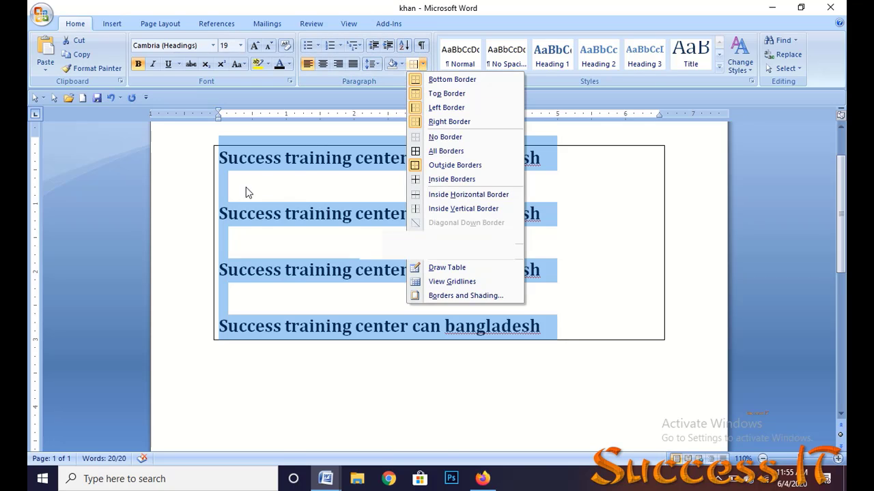
{"action": "left_click", "coordinate": [452, 179]}
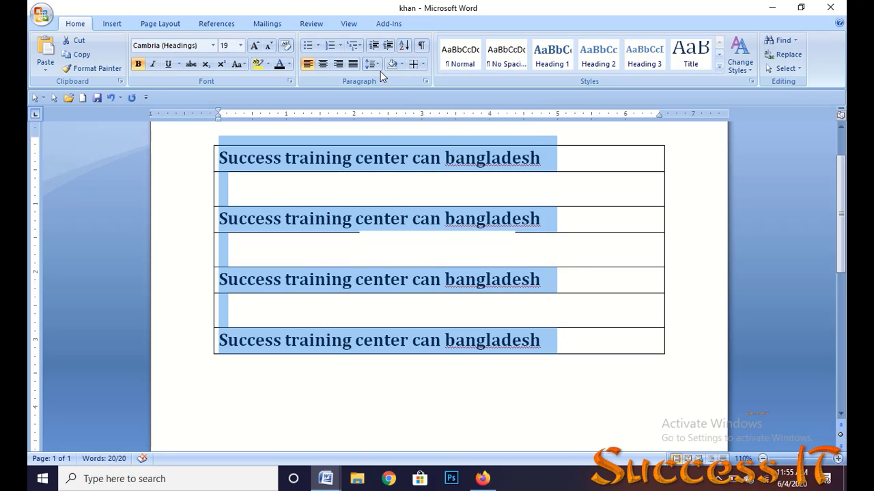
{"action": "left_click", "coordinate": [422, 64]}
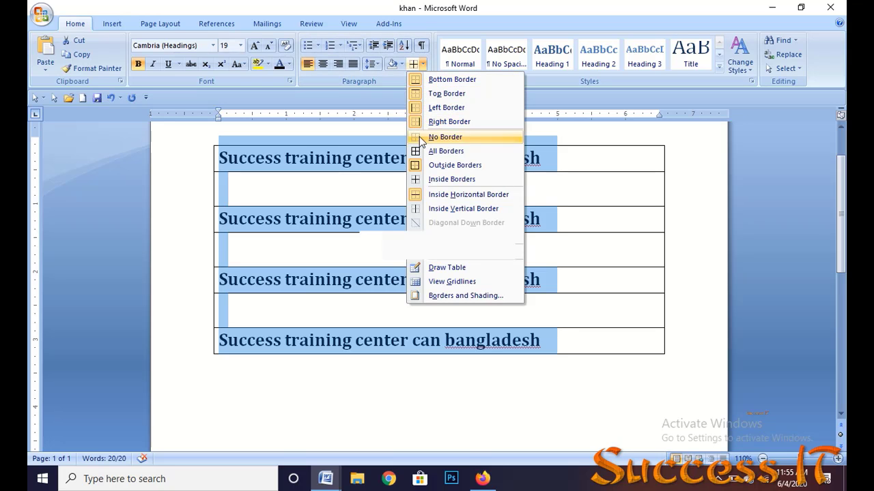
{"action": "left_click", "coordinate": [444, 170]}
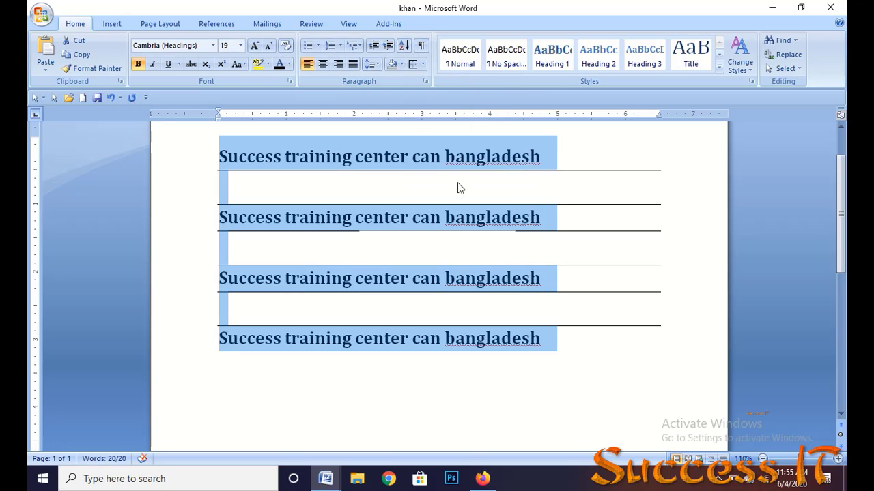
- Apply All Borders to the selected text lines and the empty paragraphs between them
{"action": "scroll", "coordinate": [440, 219], "scroll_direction": "up", "scroll_amount": 2}
{"action": "scroll", "coordinate": [443, 185], "scroll_direction": "down", "scroll_amount": 4}
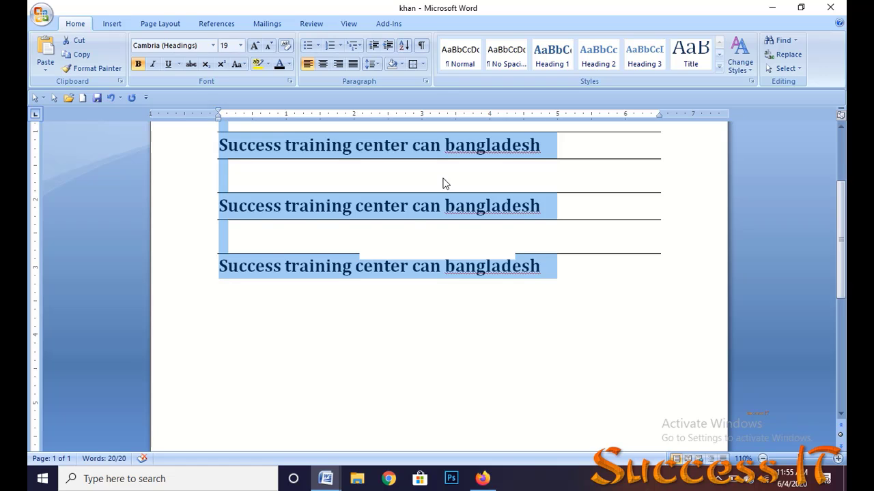
{"action": "scroll", "coordinate": [443, 182], "scroll_direction": "up", "scroll_amount": 3}
{"action": "left_click", "coordinate": [424, 64]}
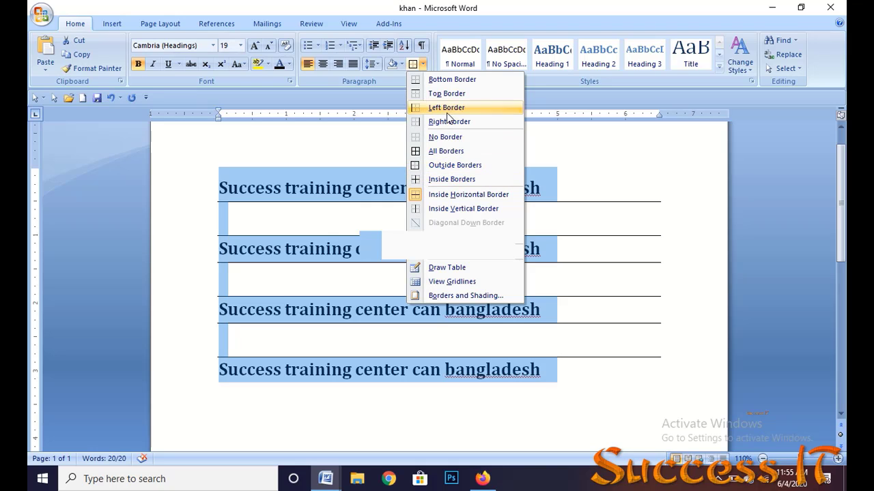
{"action": "left_click", "coordinate": [456, 151]}
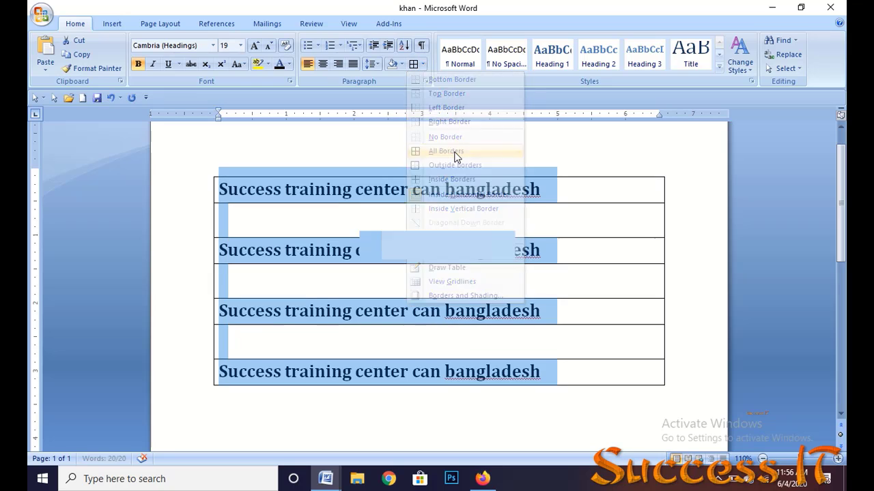
- Draw two tall, narrow single-cell tables over the bordered text lines with the Draw Table pen
{"action": "left_click", "coordinate": [423, 65]}
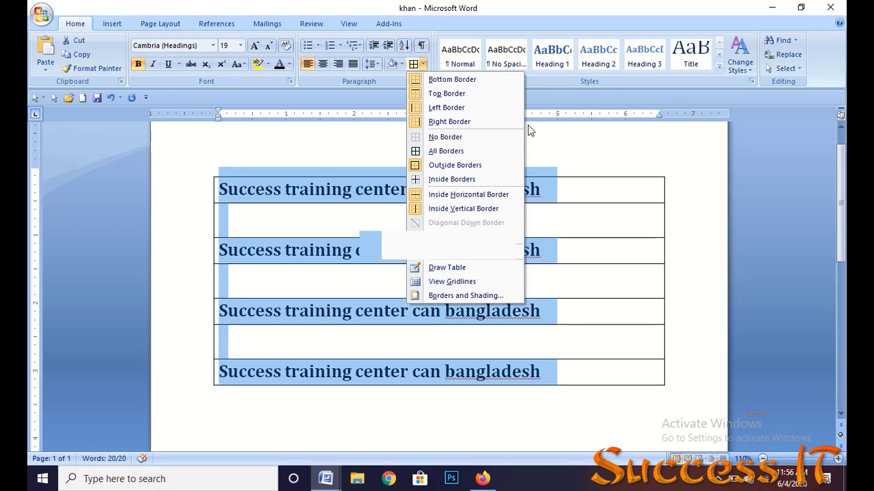
{"action": "left_click", "coordinate": [413, 65]}
{"action": "left_click", "coordinate": [423, 64]}
{"action": "left_click", "coordinate": [447, 267]}
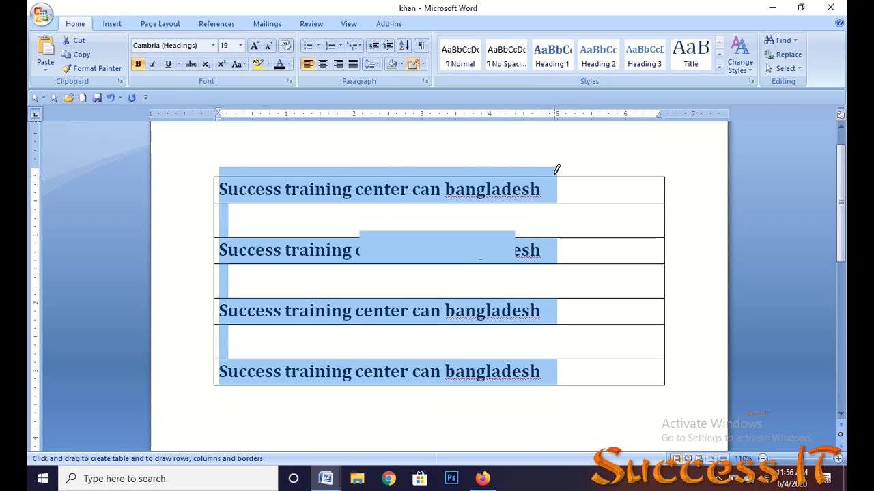
{"action": "left_click_drag", "start_coordinate": [547, 177], "coordinate": [550, 387]}
{"action": "scroll", "coordinate": [550, 166], "scroll_direction": "down", "scroll_amount": 3}
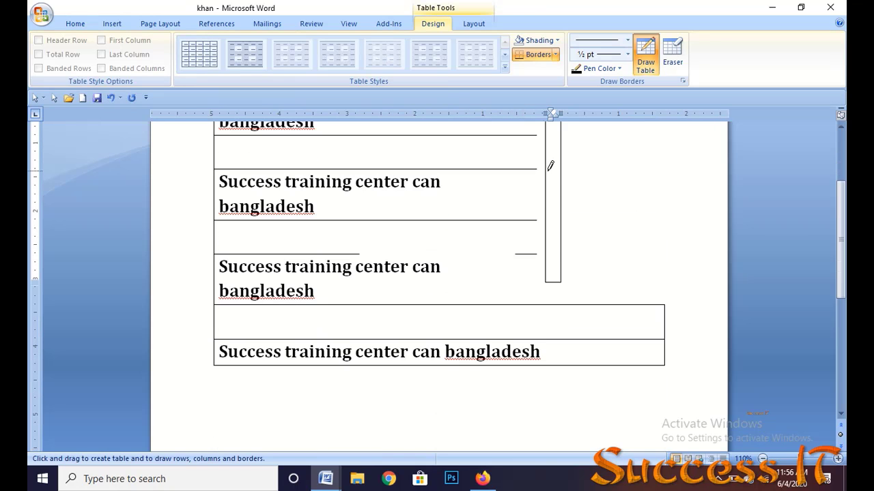
{"action": "scroll", "coordinate": [539, 218], "scroll_direction": "up", "scroll_amount": 3}
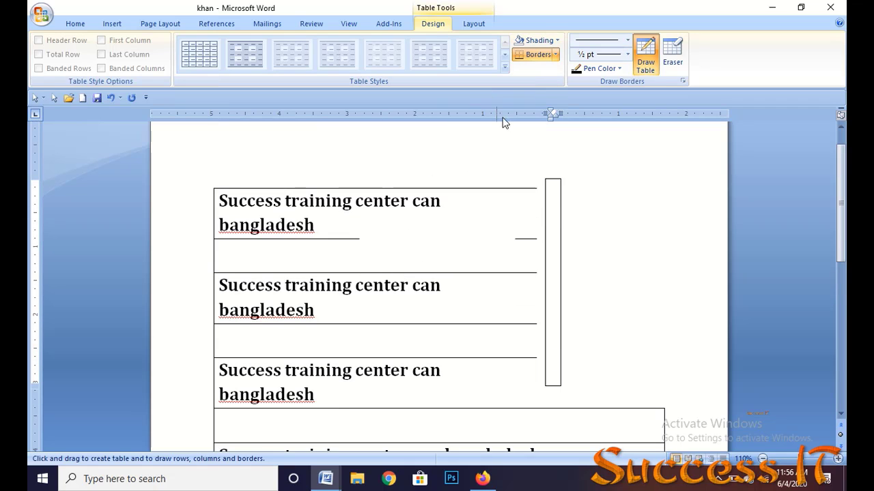
{"action": "mouse_move", "coordinate": [464, 187]}
{"action": "left_mouse_down"}
{"action": "mouse_move", "coordinate": [466, 336]}
{"action": "mouse_move", "coordinate": [478, 397]}
{"action": "mouse_move", "coordinate": [480, 357]}
{"action": "left_mouse_up"}
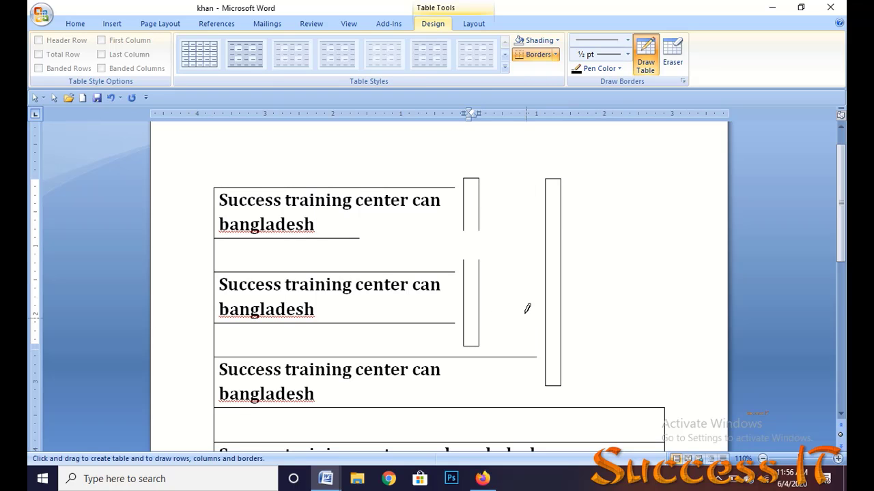
- Draw short horizontal strokes across the narrow tables, add another tall cell beside the lower text lines, and put the table pen away
{"action": "left_click_drag", "start_coordinate": [544, 236], "coordinate": [577, 235]}
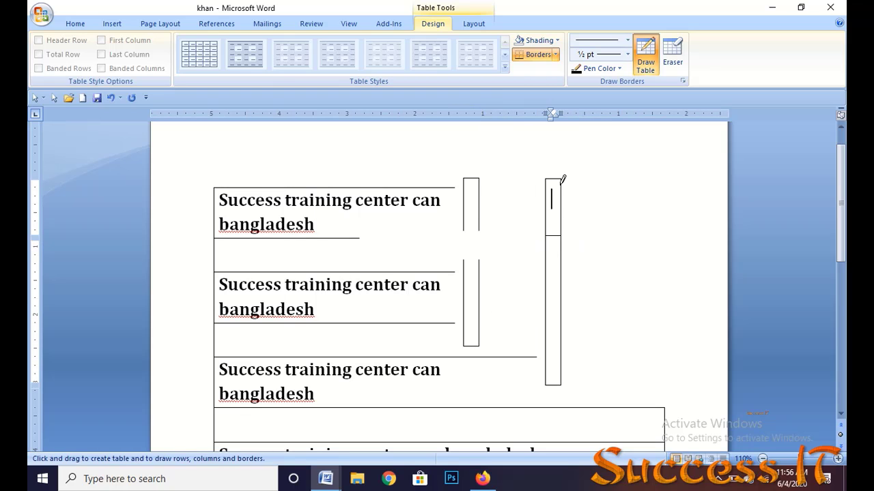
{"action": "left_click_drag", "start_coordinate": [468, 234], "coordinate": [444, 239]}
{"action": "scroll", "coordinate": [468, 229], "scroll_direction": "down", "scroll_amount": 5}
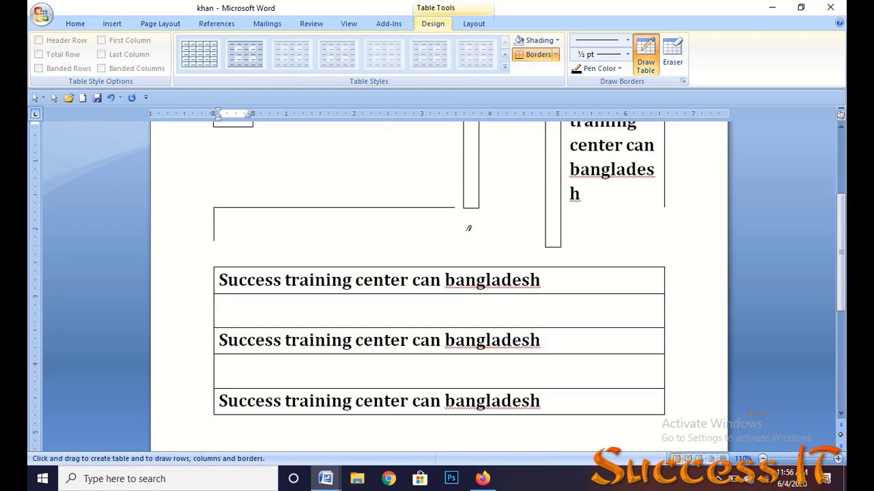
{"action": "left_click_drag", "start_coordinate": [577, 230], "coordinate": [581, 365]}
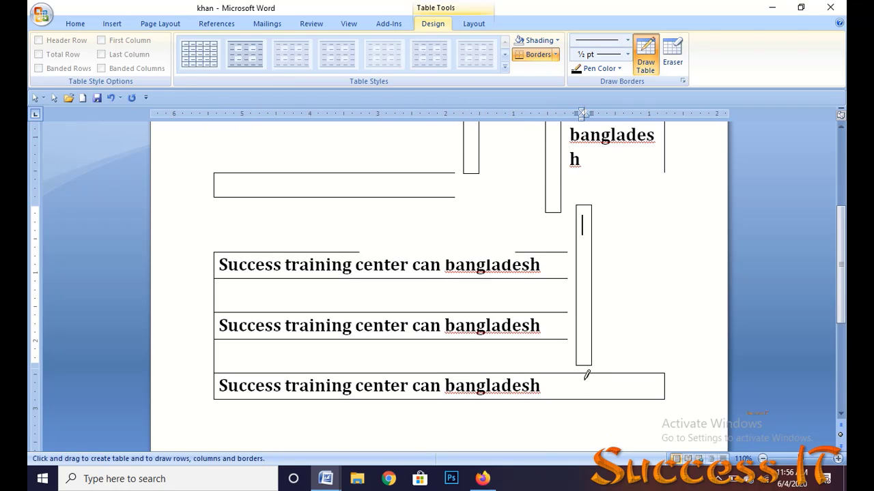
{"action": "left_click", "coordinate": [645, 55]}
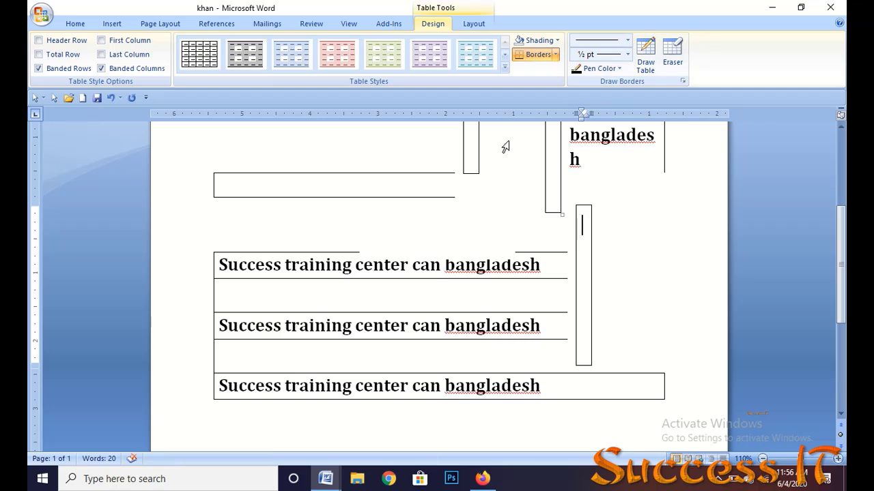
- Turn on the display of table gridlines
{"action": "left_click", "coordinate": [74, 24]}
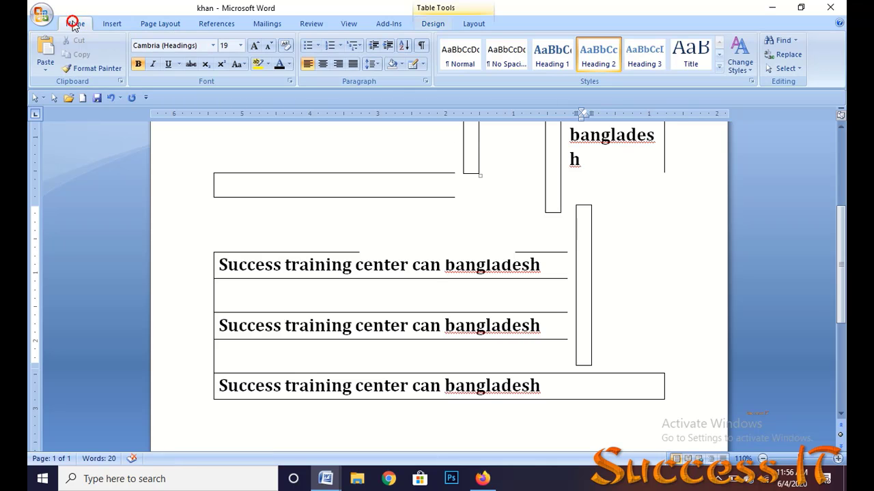
{"action": "left_click", "coordinate": [424, 64]}
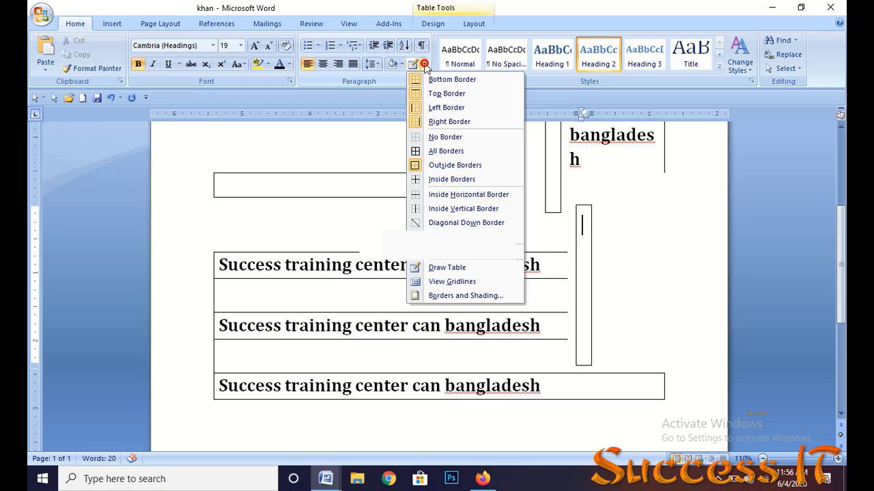
{"action": "left_click", "coordinate": [466, 284]}
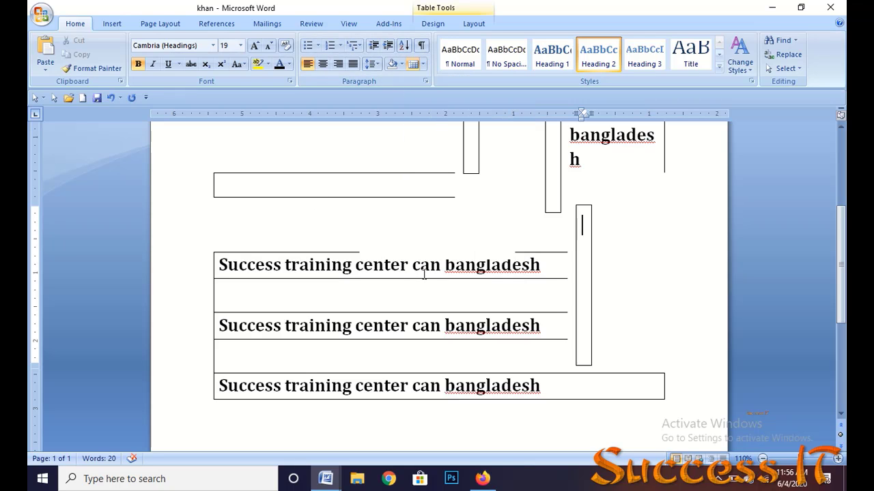
- Clear the whole document and insert two lines reading "Success training center can bangladesh", separated by an empty paragraph
{"action": "key", "text": "ctrl+a"}
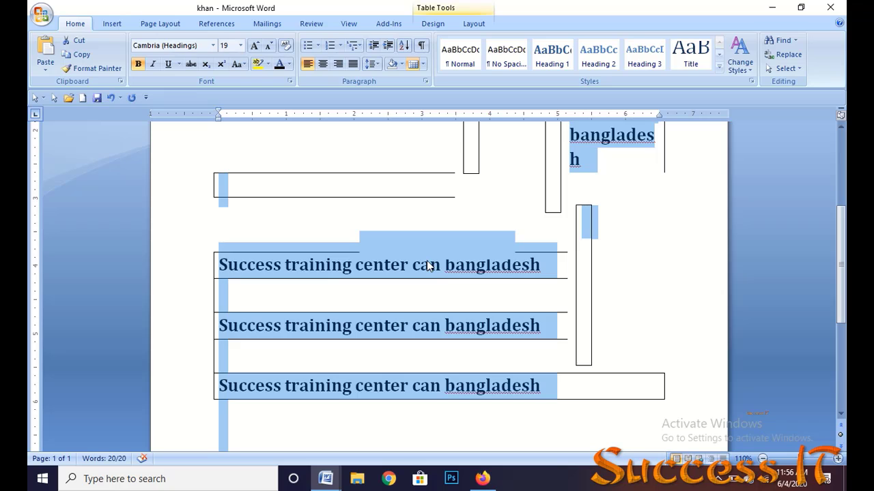
{"action": "key", "text": "Delete"}
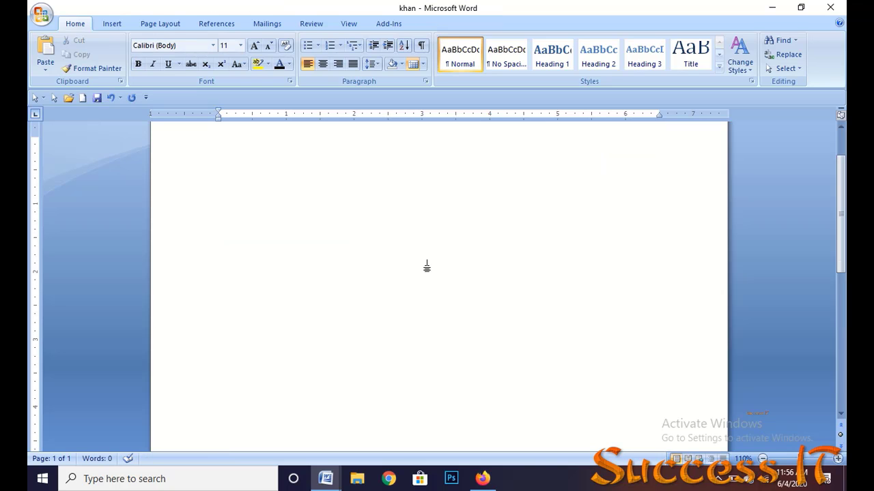
{"action": "type", "text": "Success training center can bangladesh"}
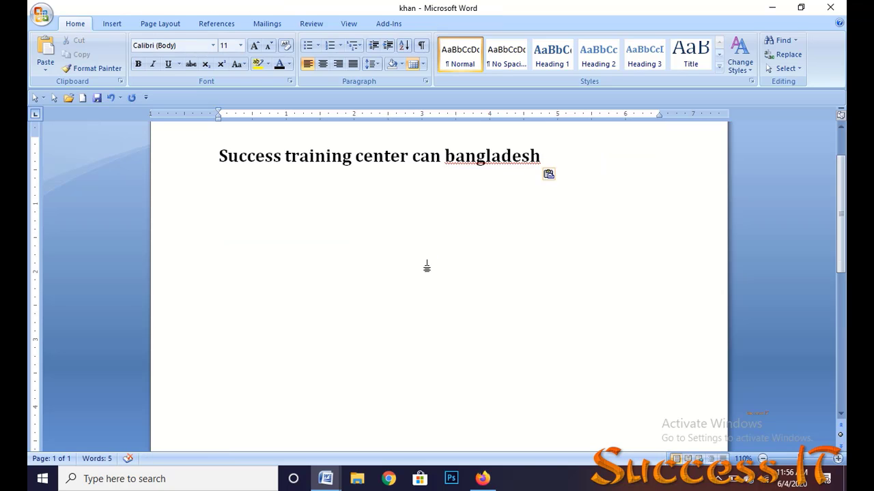
{"action": "type", "text": "Success training center can bangladesh"}
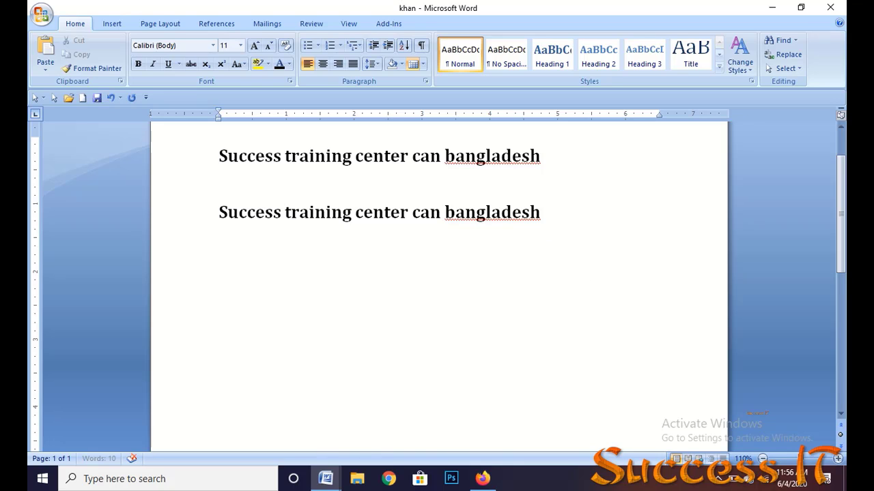
- Select both text lines and turn off the table gridlines
{"action": "left_click_drag", "start_coordinate": [214, 152], "coordinate": [612, 214]}
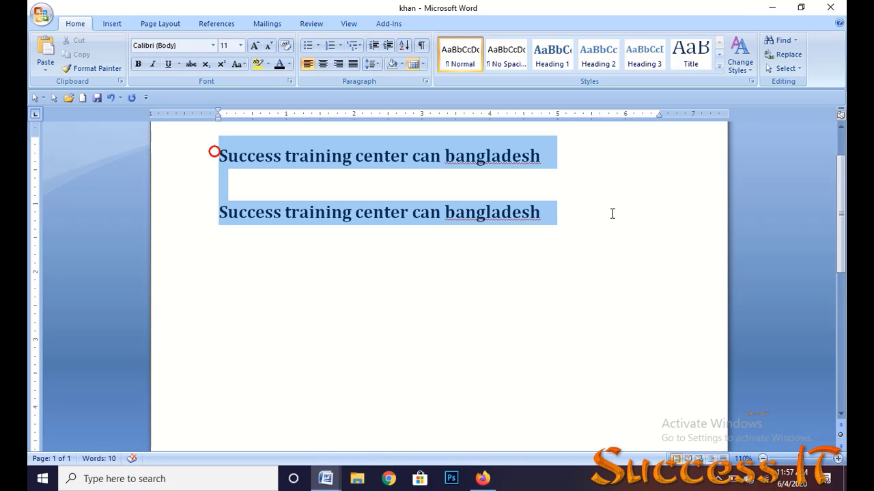
{"action": "left_click", "coordinate": [423, 64]}
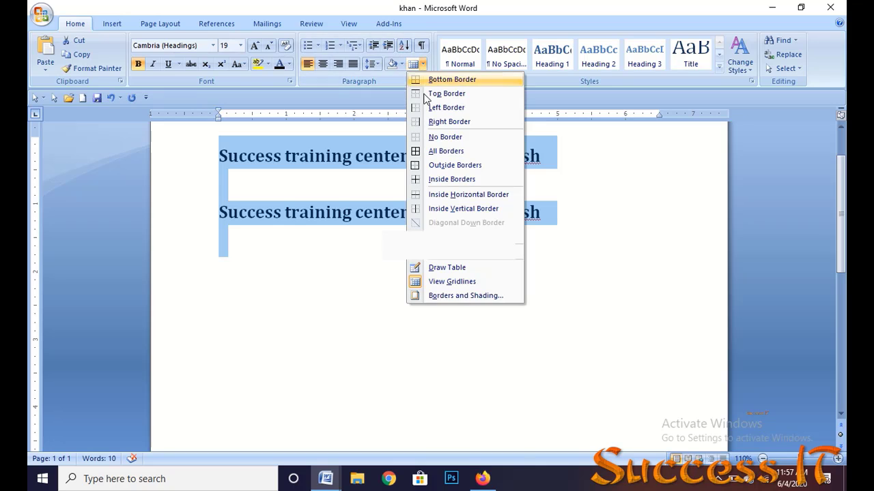
{"action": "left_click", "coordinate": [448, 280]}
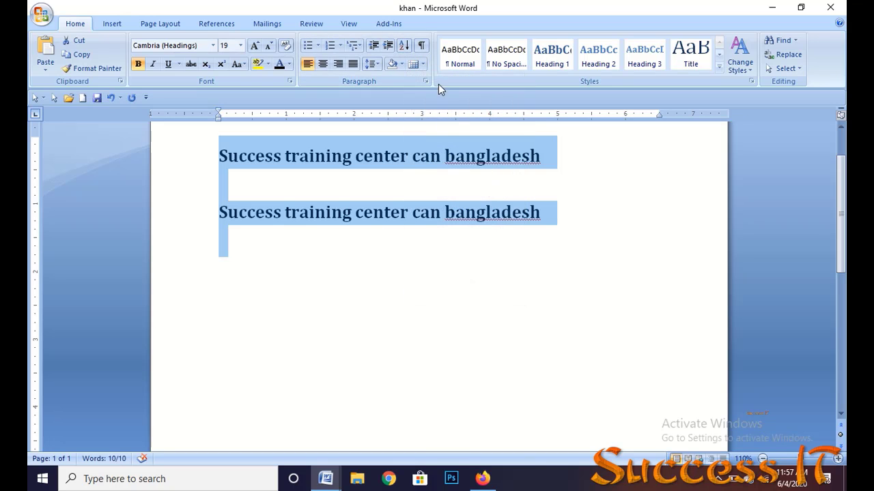
- Put a Box border around the selected paragraphs using Borders and Shading
{"action": "left_click", "coordinate": [422, 63]}
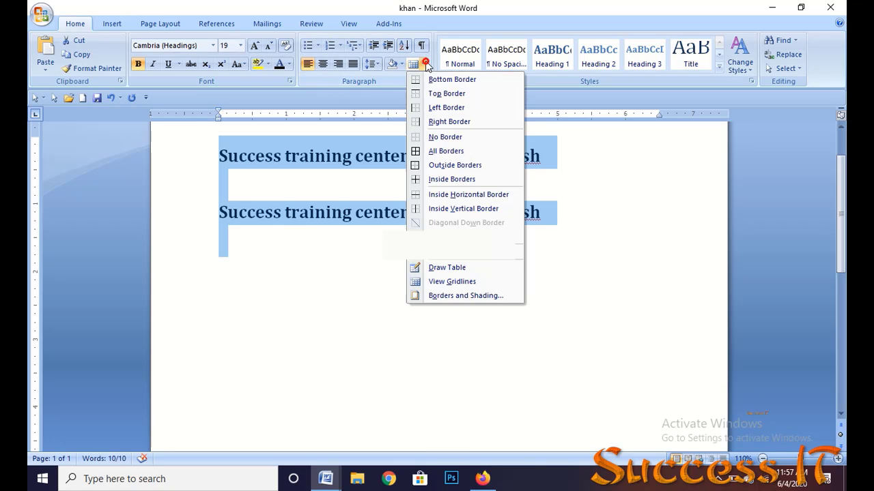
{"action": "left_click", "coordinate": [454, 296]}
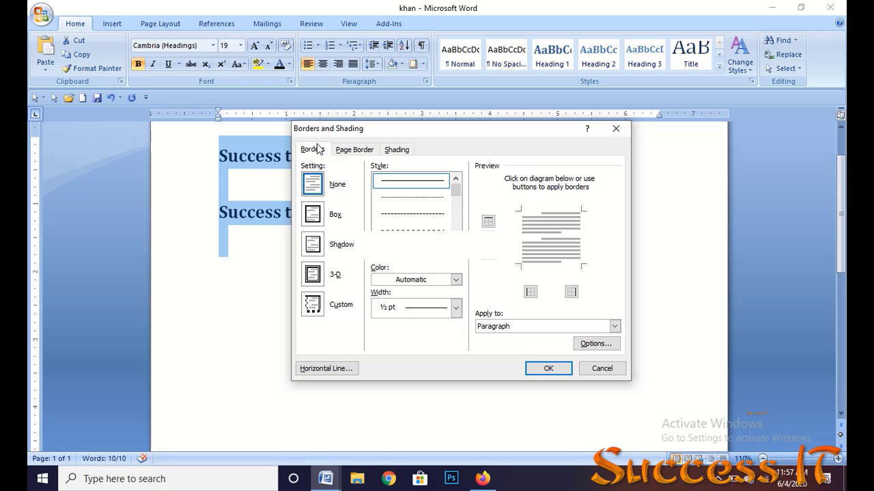
{"action": "left_click", "coordinate": [315, 219]}
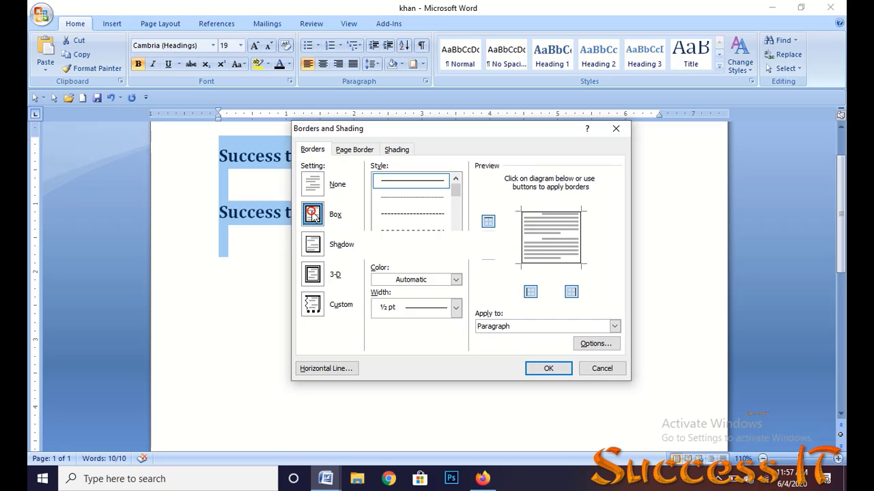
{"action": "left_click", "coordinate": [548, 369]}
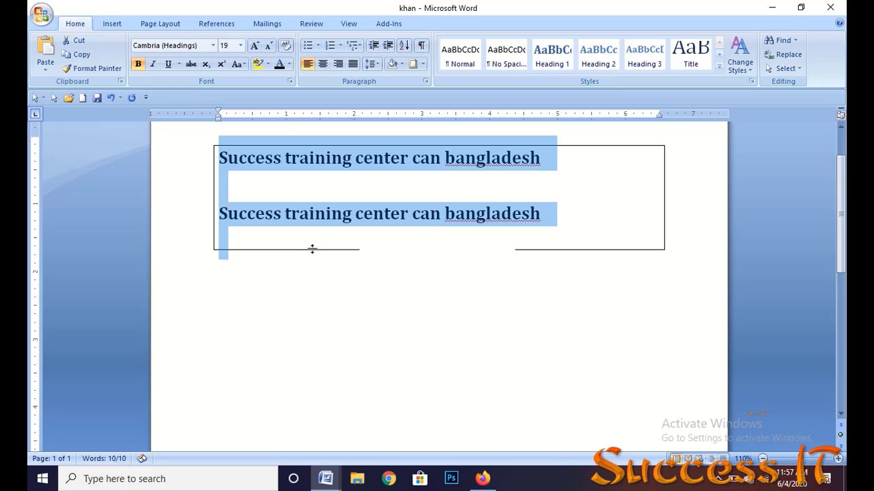
- Add a Box page border to the whole document
{"action": "left_click", "coordinate": [415, 63]}
{"action": "left_click", "coordinate": [348, 151]}
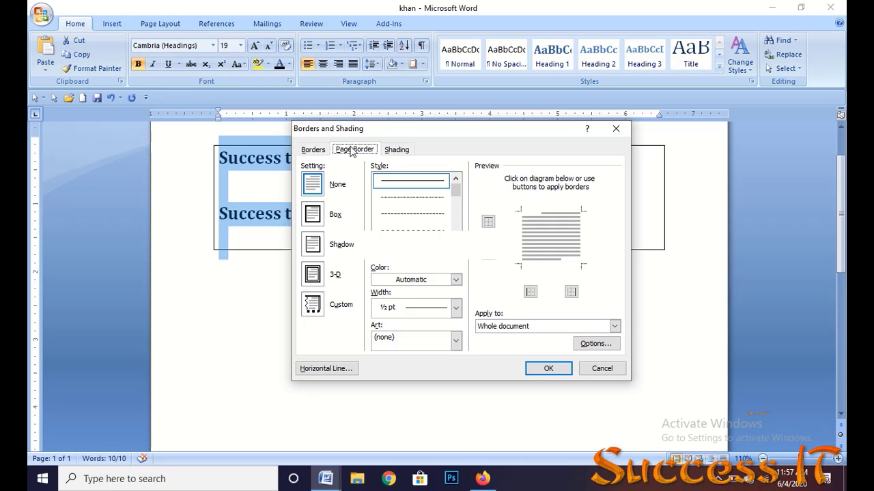
{"action": "left_click", "coordinate": [327, 217]}
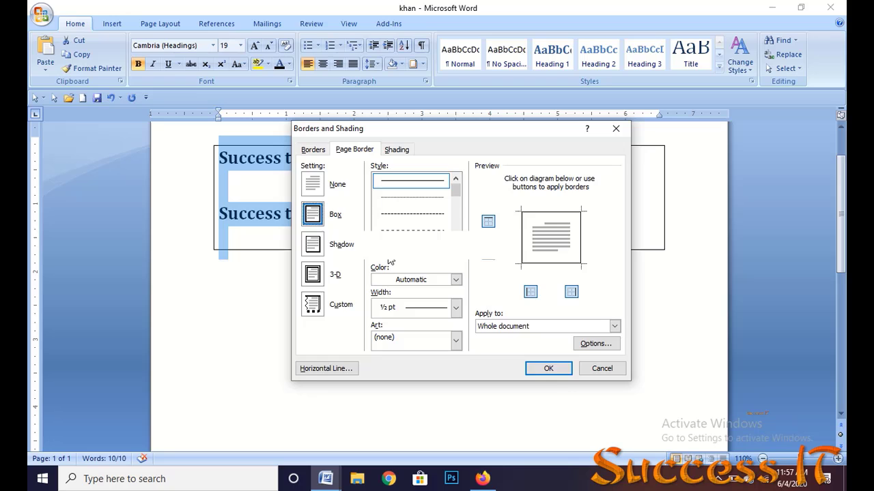
{"action": "left_click", "coordinate": [550, 368]}
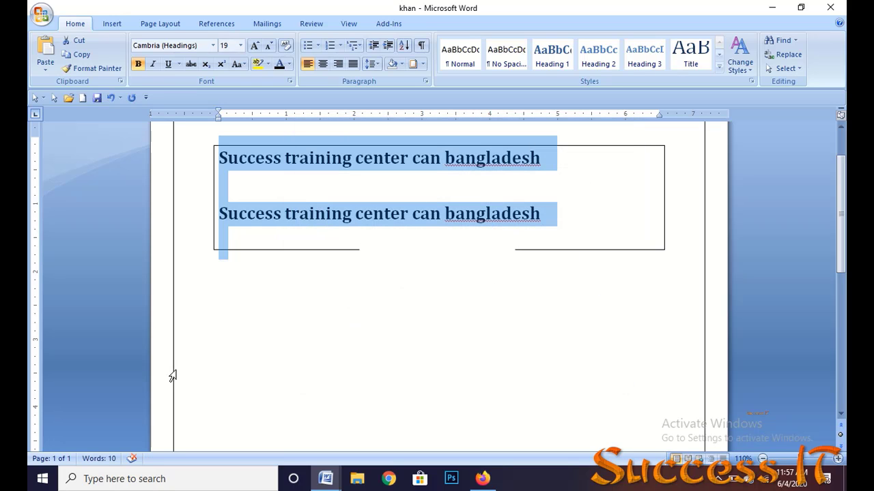
- Change the page border's color to standard red
{"action": "left_click", "coordinate": [420, 64]}
{"action": "left_click", "coordinate": [356, 149]}
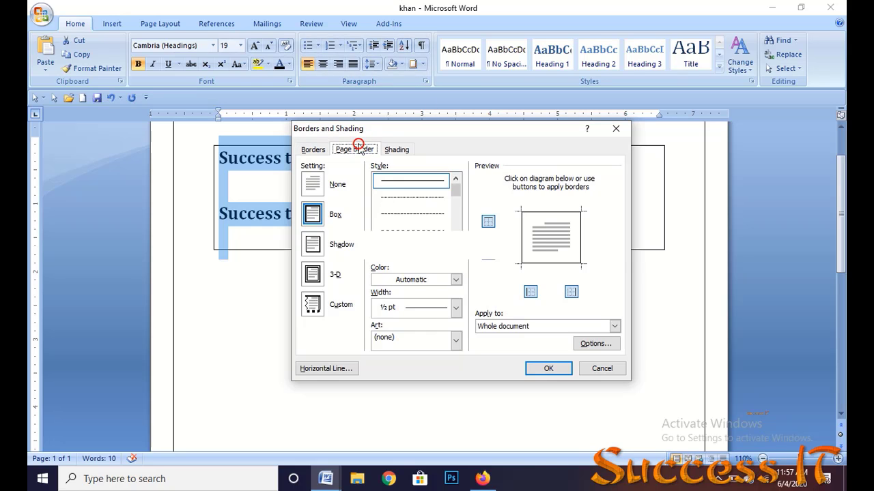
{"action": "left_click", "coordinate": [456, 280]}
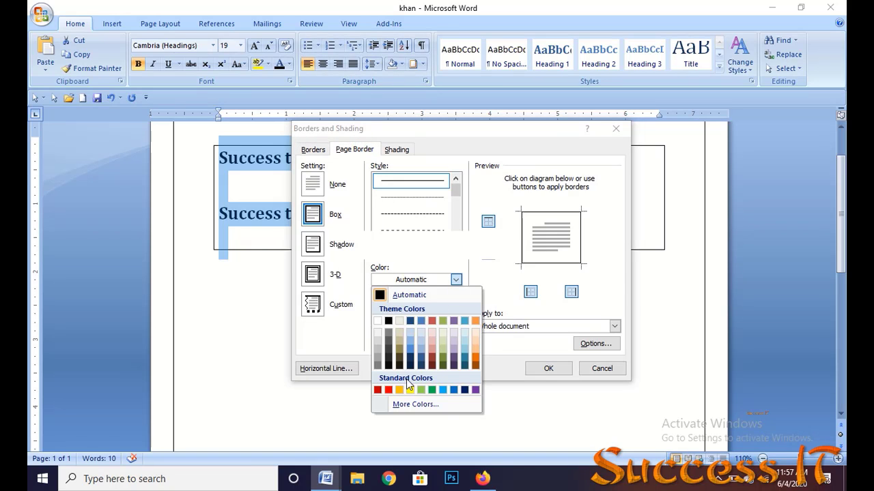
{"action": "left_click", "coordinate": [388, 390]}
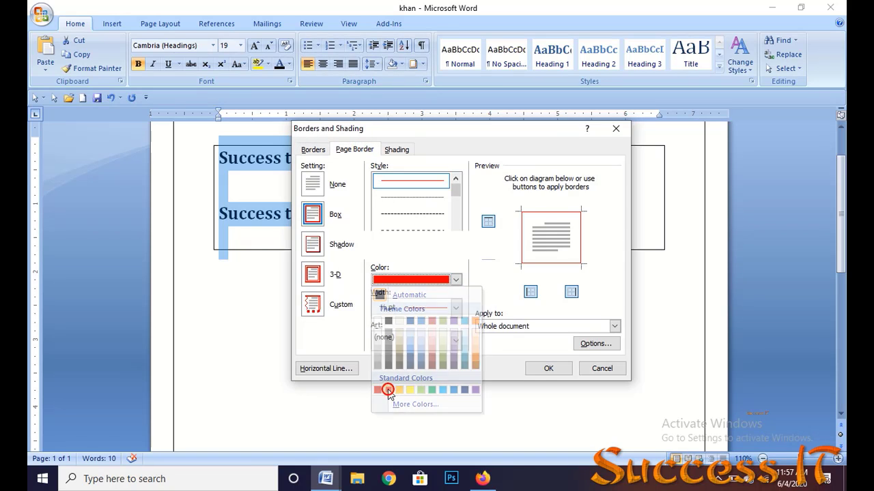
{"action": "left_click", "coordinate": [548, 369]}
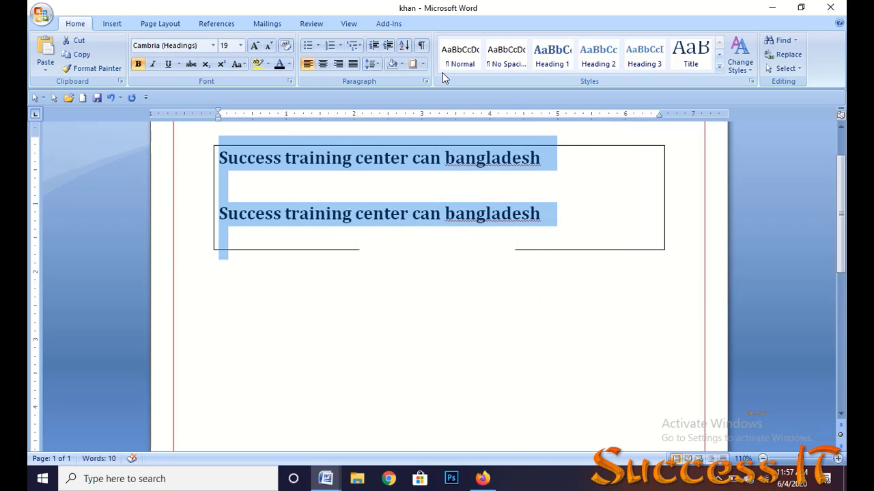
- Change the whole document's page border to the 3 pt double line style that combines a thick and a thin line
{"action": "left_click", "coordinate": [422, 63]}
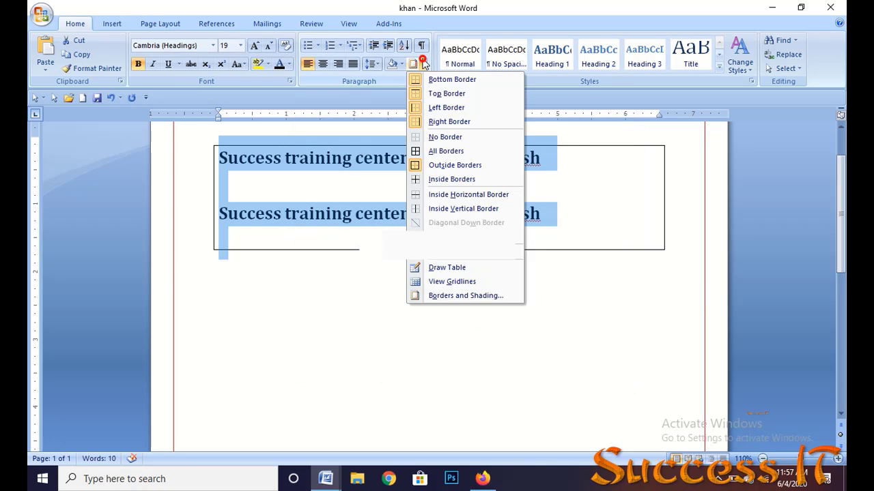
{"action": "left_click", "coordinate": [478, 296]}
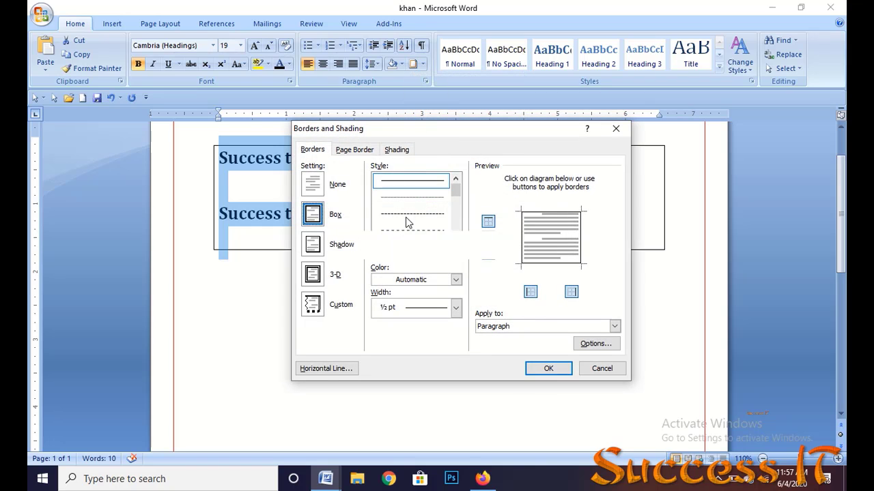
{"action": "left_click", "coordinate": [348, 150]}
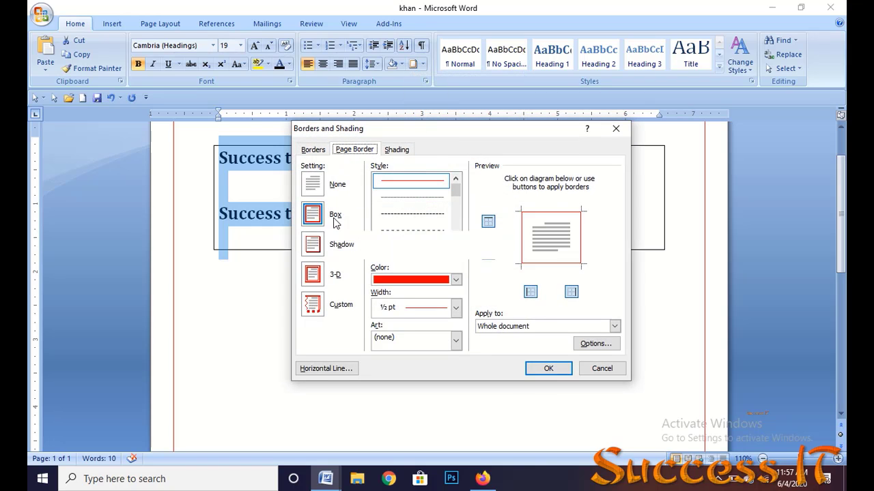
{"action": "scroll", "coordinate": [412, 202], "scroll_direction": "down", "scroll_amount": 3}
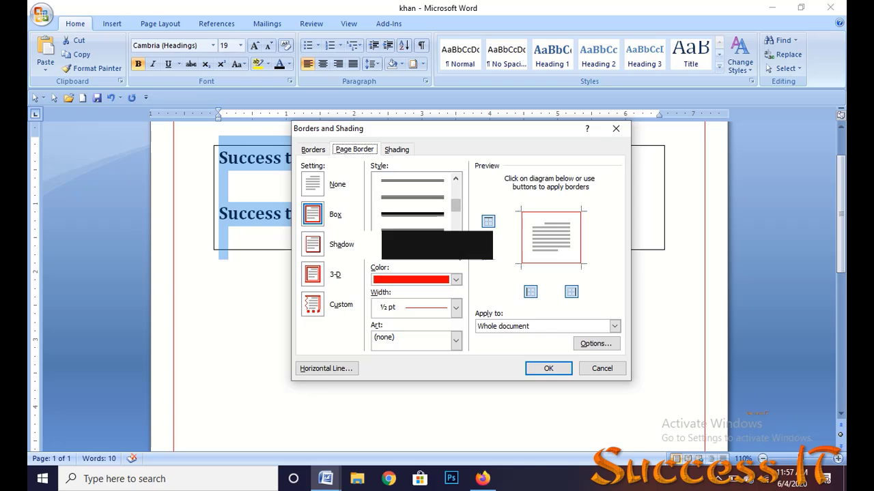
{"action": "left_click", "coordinate": [426, 229]}
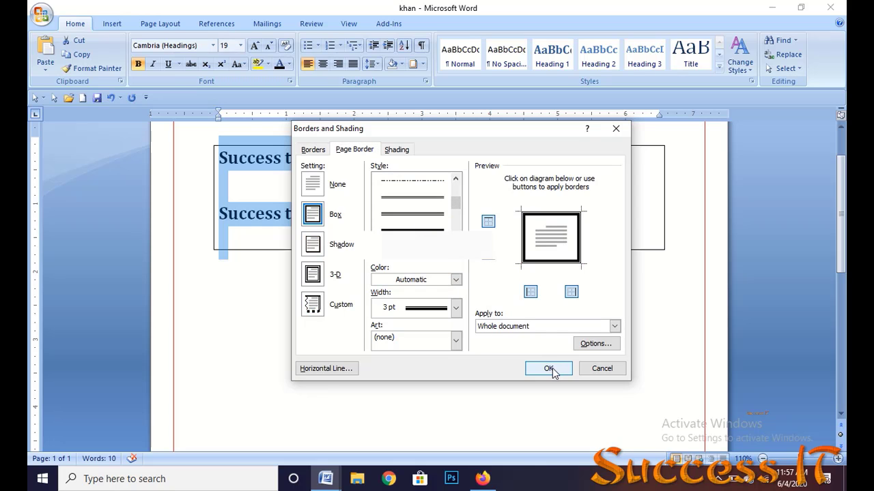
{"action": "left_click", "coordinate": [550, 369]}
- Color the thick 3 pt page border standard red
{"action": "left_click", "coordinate": [422, 64]}
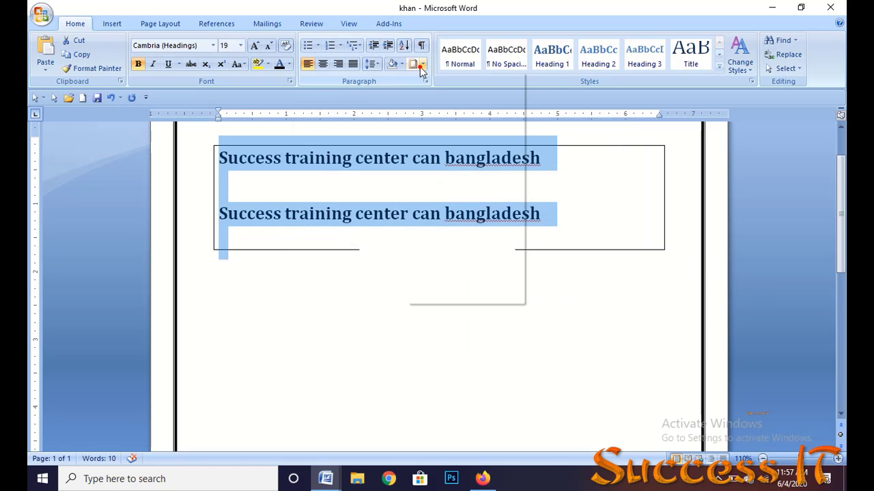
{"action": "left_click", "coordinate": [455, 296]}
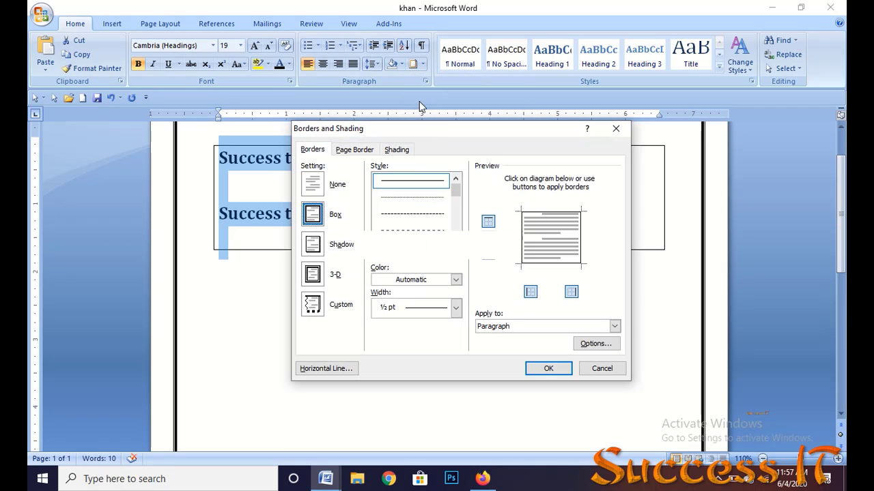
{"action": "left_click", "coordinate": [354, 150]}
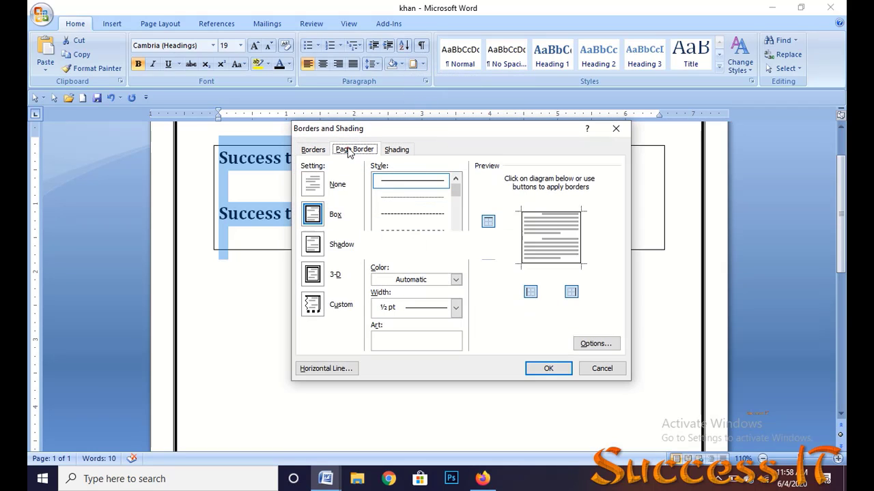
{"action": "left_click", "coordinate": [455, 279]}
{"action": "left_click", "coordinate": [388, 390]}
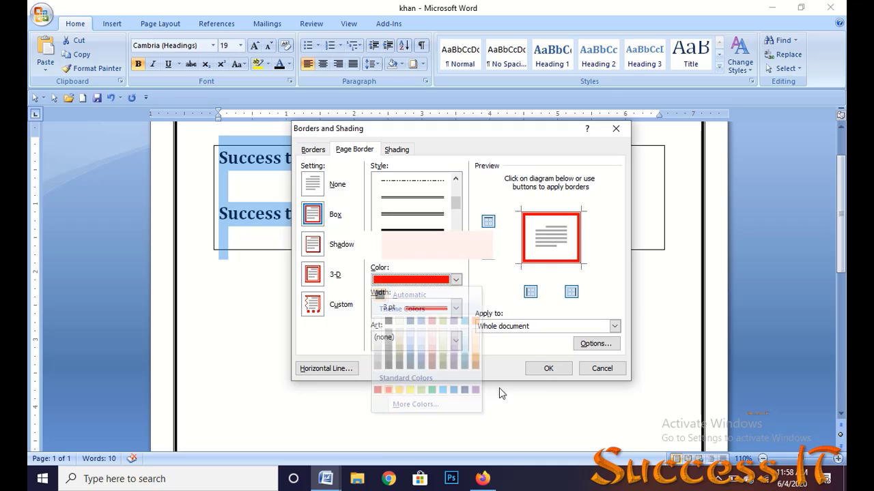
{"action": "left_click", "coordinate": [561, 369]}
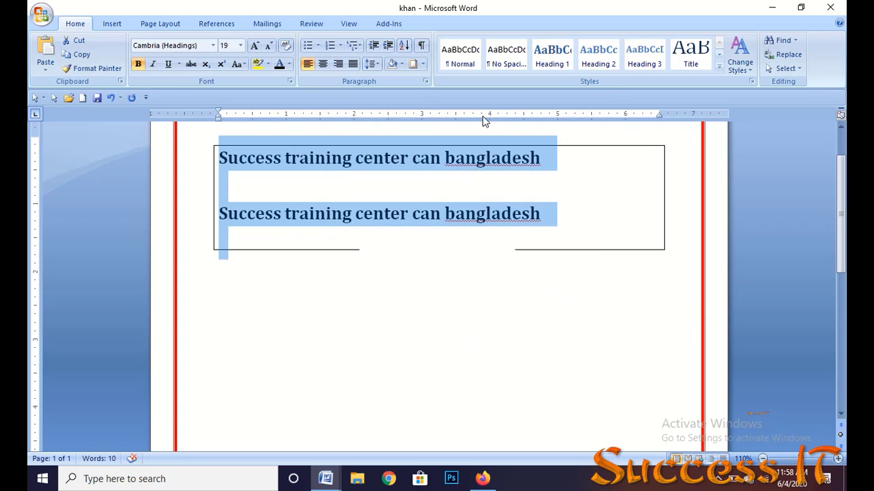
- Replace the line page border with the red apples art border on the whole document
{"action": "left_click", "coordinate": [422, 63]}
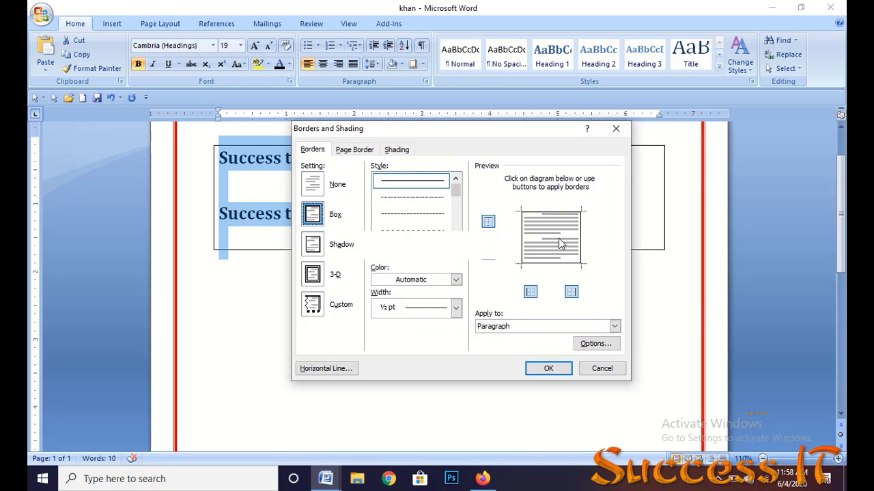
{"action": "left_click", "coordinate": [354, 149]}
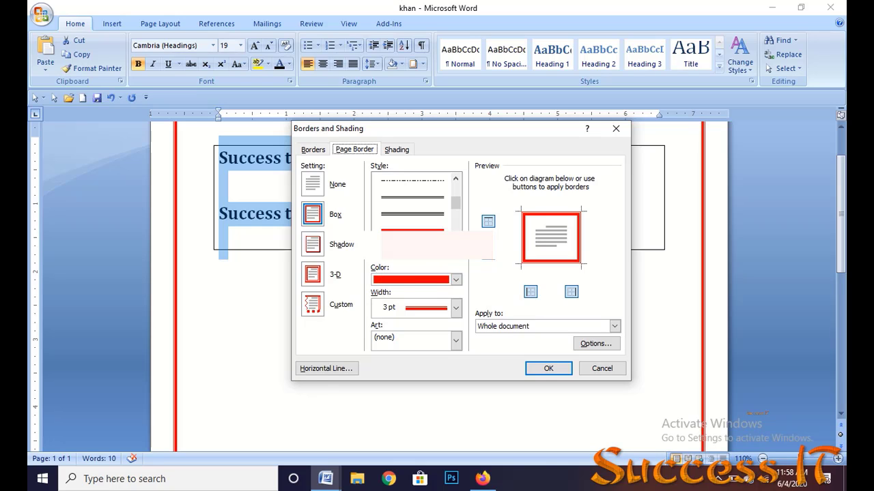
{"action": "left_click", "coordinate": [455, 341]}
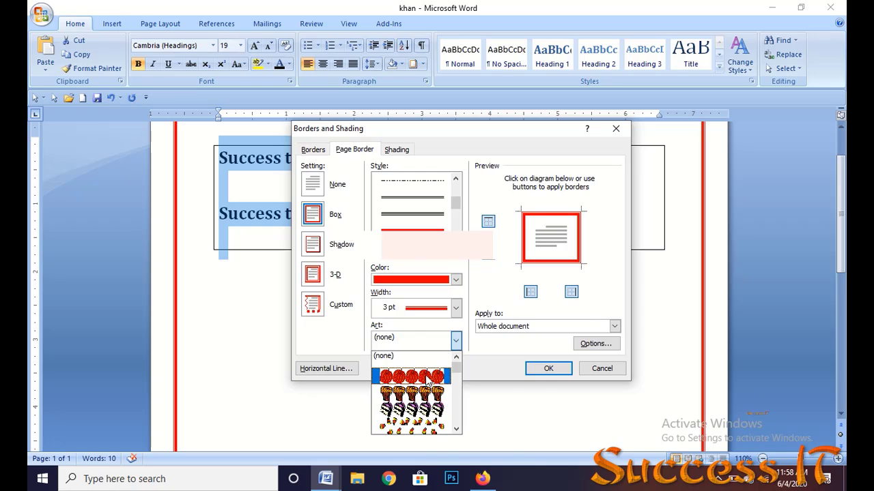
{"action": "left_click", "coordinate": [424, 377]}
{"action": "left_click", "coordinate": [548, 369]}
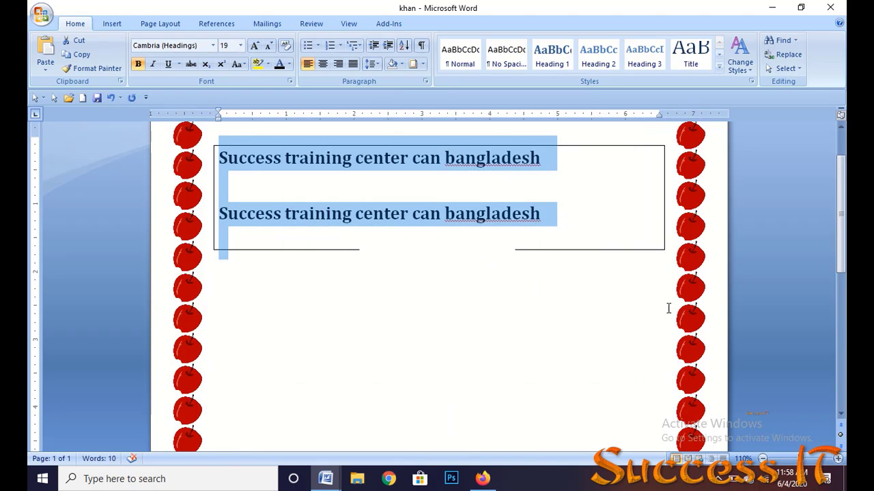
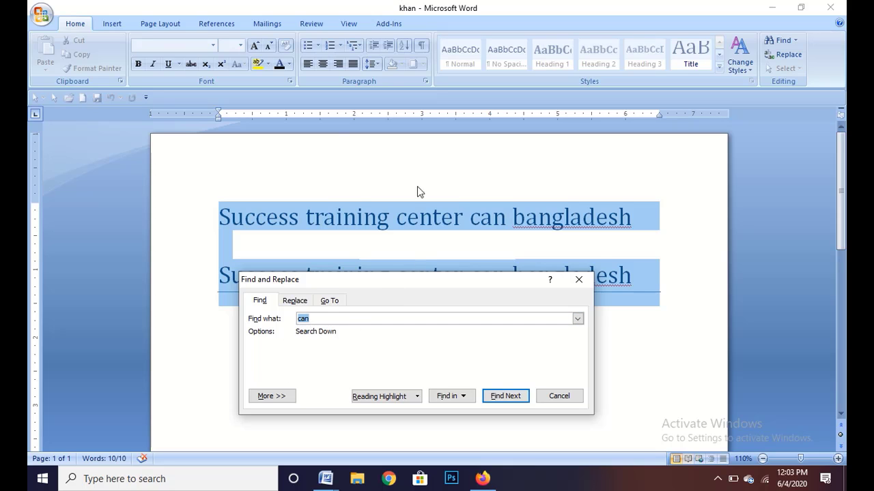
- Highlight all occurrences of "can" with Reading Highlight, and clear the highlighting again
{"action": "scroll", "coordinate": [417, 187], "scroll_direction": "down", "scroll_amount": 1}
{"action": "type", "text": "ca"}
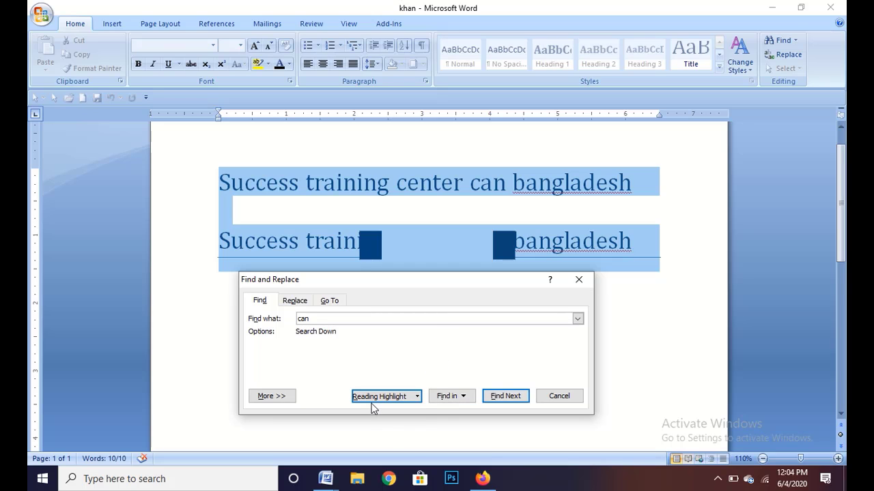
{"action": "left_click", "coordinate": [416, 396]}
{"action": "left_click", "coordinate": [406, 412]}
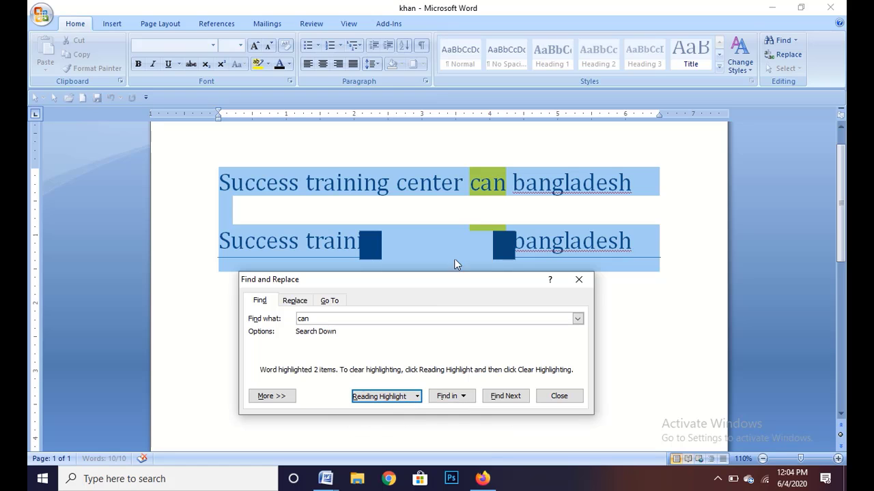
{"action": "left_click", "coordinate": [394, 399]}
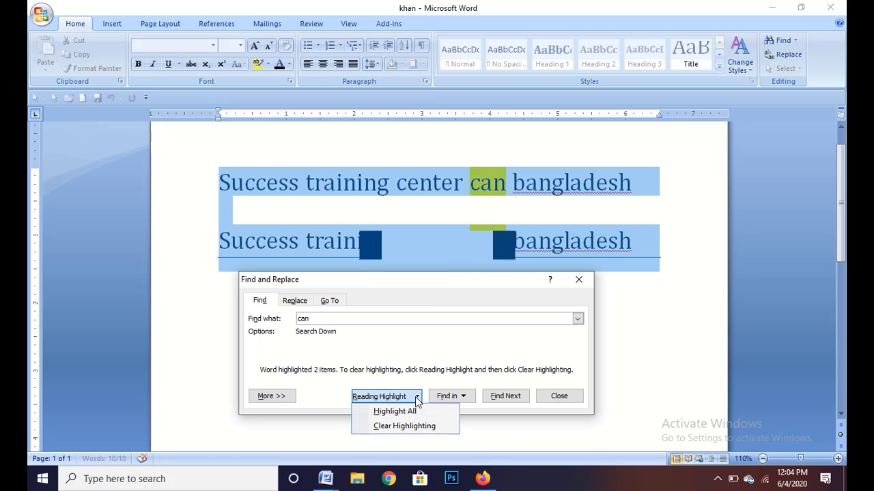
{"action": "left_click", "coordinate": [403, 427]}
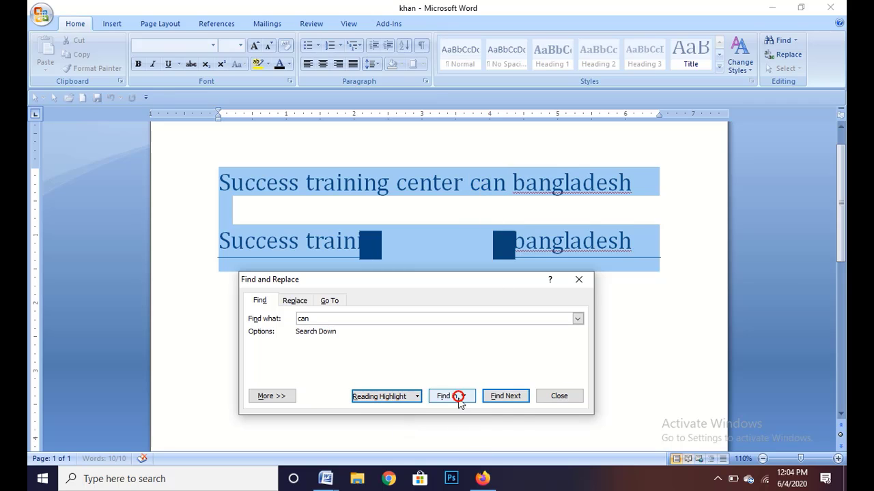
- Find "can" in the current selection and in the main document, look for the next match, and close Find and Replace
{"action": "left_click", "coordinate": [452, 397]}
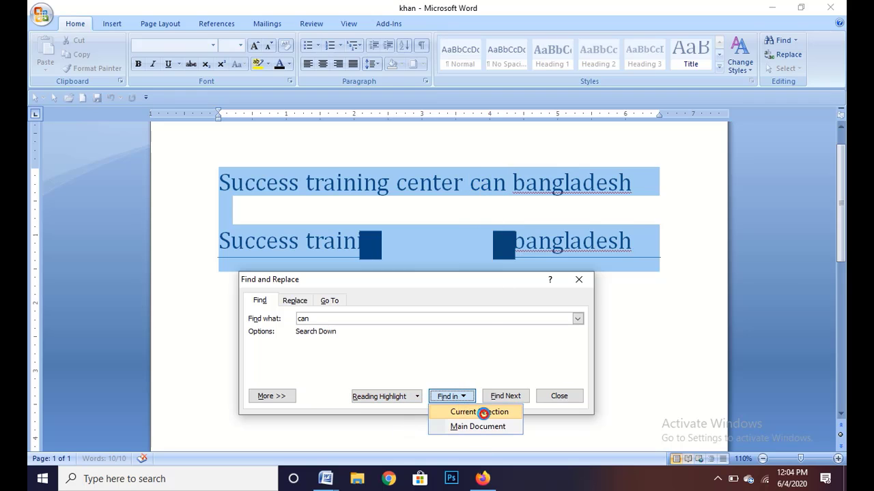
{"action": "left_click", "coordinate": [480, 413]}
{"action": "left_click", "coordinate": [451, 397]}
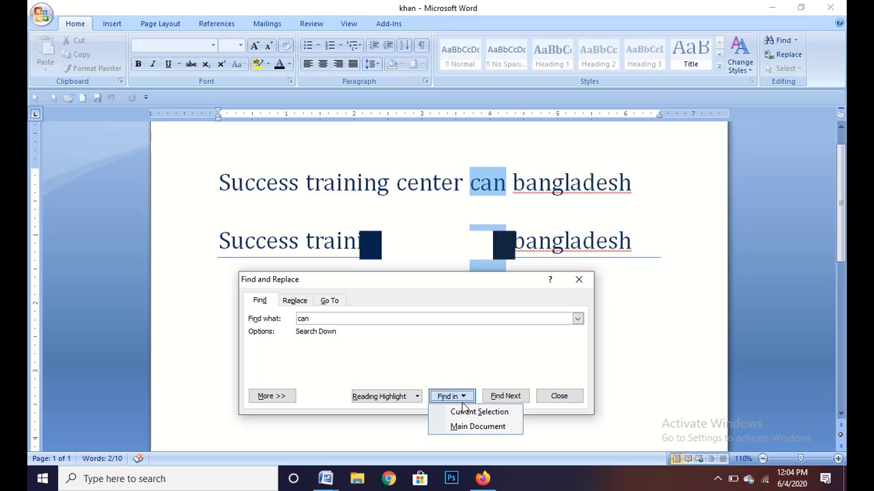
{"action": "left_click", "coordinate": [477, 427]}
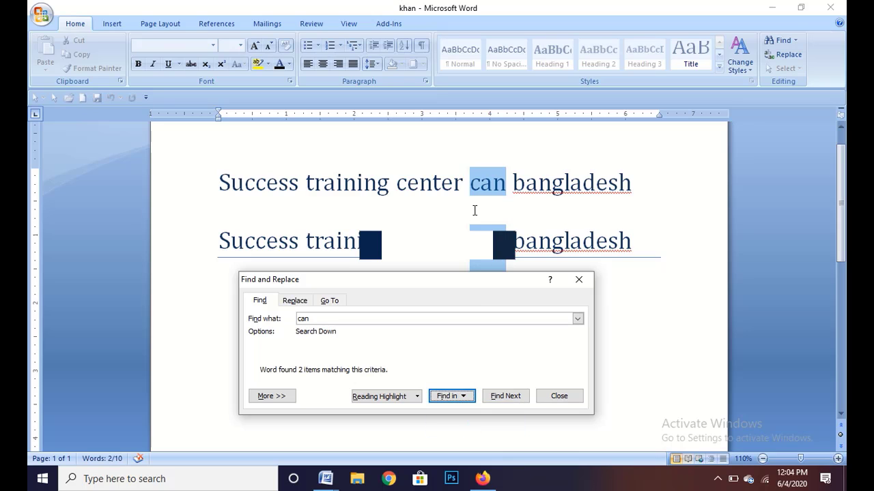
{"action": "left_click", "coordinate": [515, 396]}
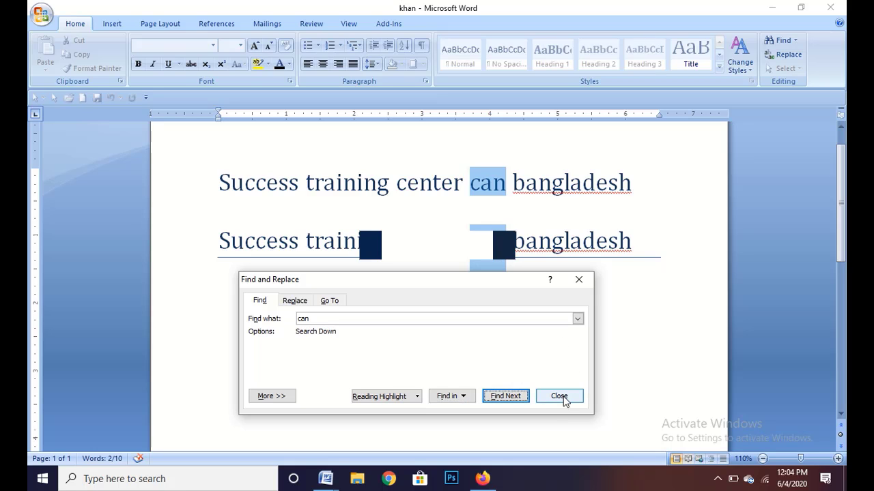
{"action": "left_click", "coordinate": [559, 396]}
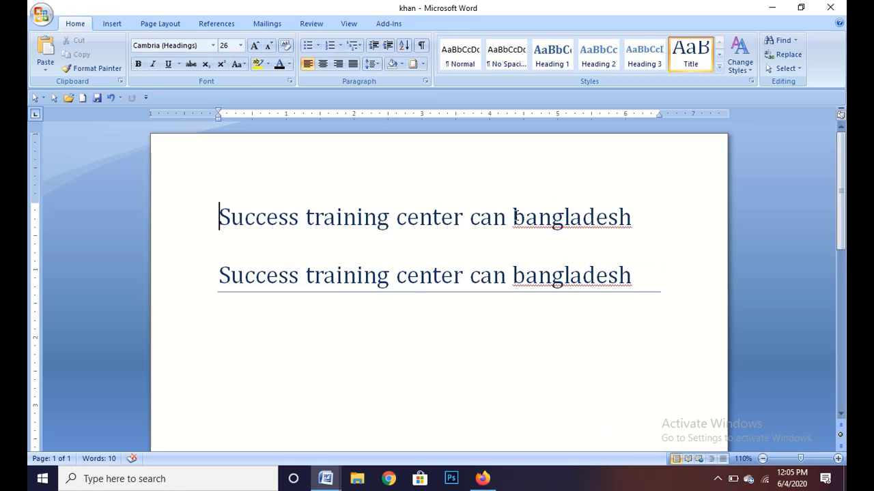
- Select "bangladesh" in the first line and find every occurrence of "bangladesh" in the main document
{"action": "left_click_drag", "start_coordinate": [512, 218], "coordinate": [671, 224]}
{"action": "left_click", "coordinate": [795, 41]}
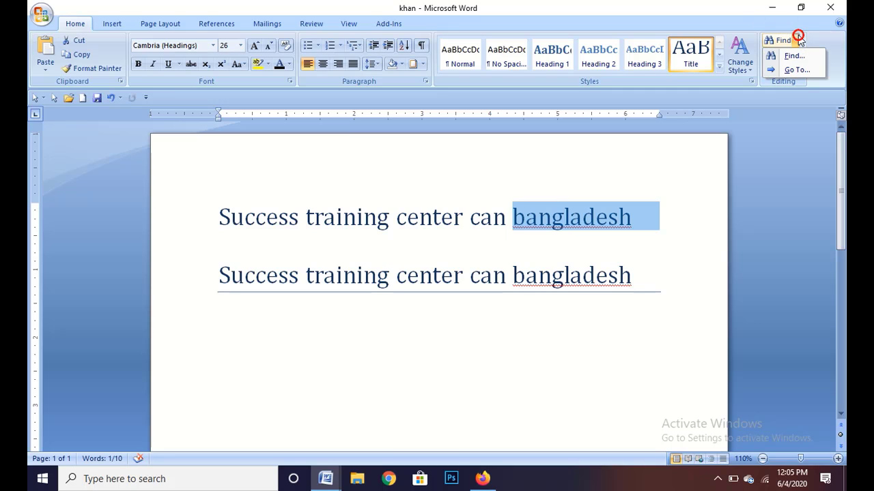
{"action": "left_click", "coordinate": [791, 56]}
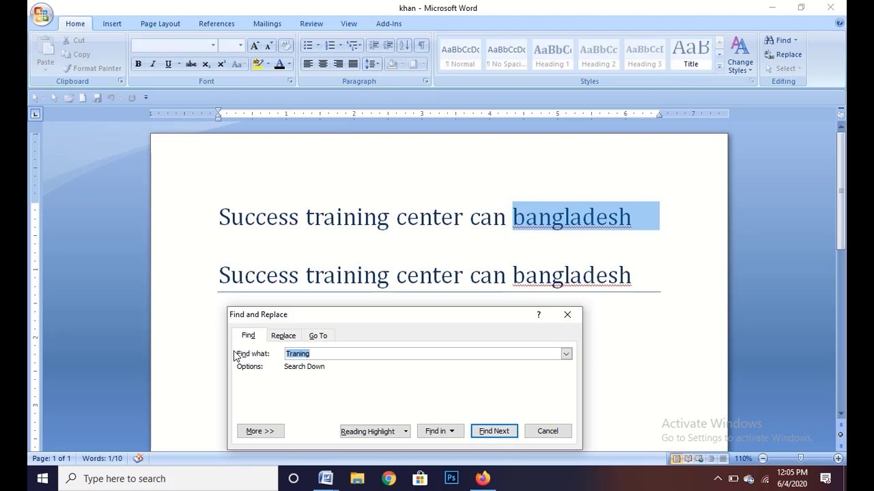
{"action": "type", "text": "bangladesh"}
{"action": "left_click", "coordinate": [440, 431]}
{"action": "left_click", "coordinate": [464, 417]}
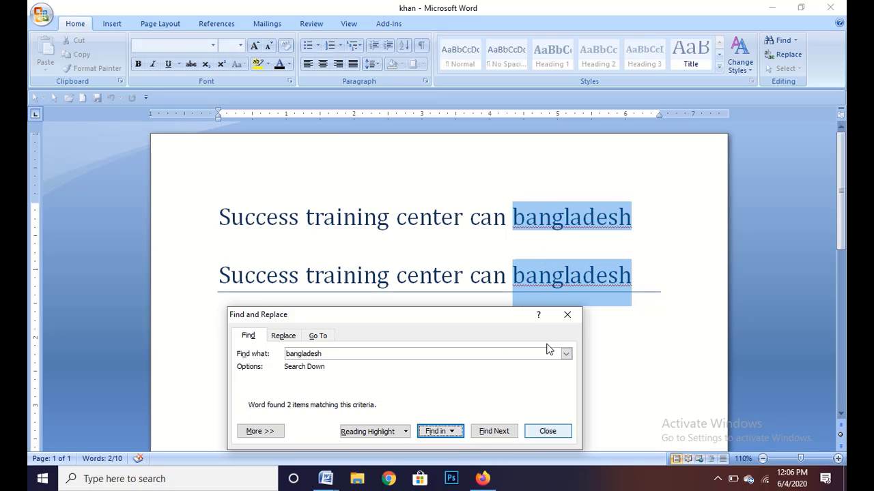
- Place the cursor after the "b" of the first "bangladesh" and step through the matches with Find Next until the search ends
{"action": "left_click", "coordinate": [526, 218]}
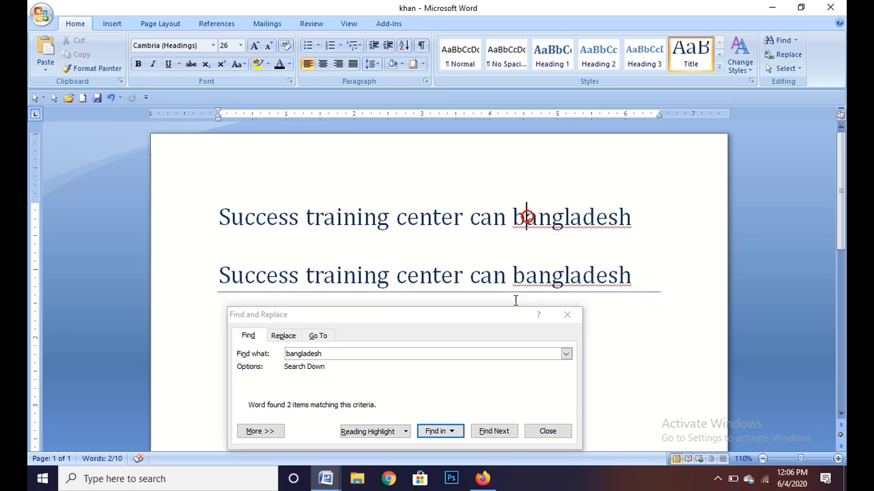
{"action": "left_click", "coordinate": [492, 432]}
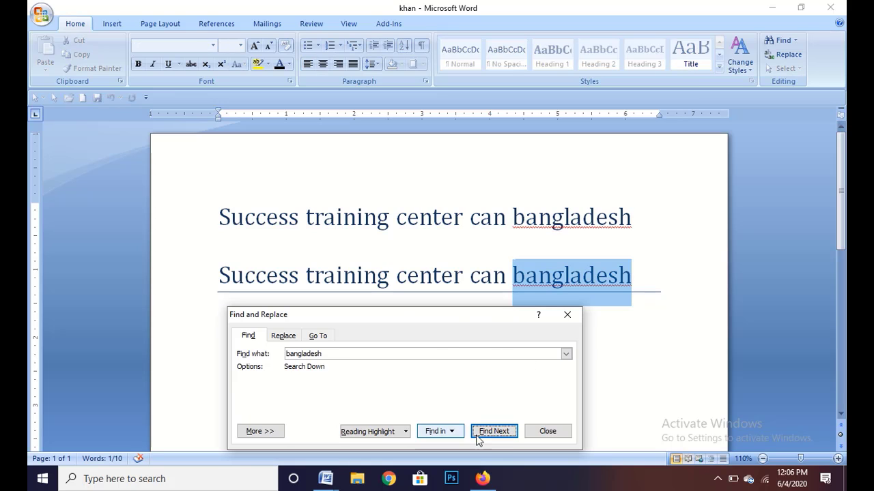
{"action": "left_click", "coordinate": [495, 432]}
{"action": "left_click", "coordinate": [493, 432]}
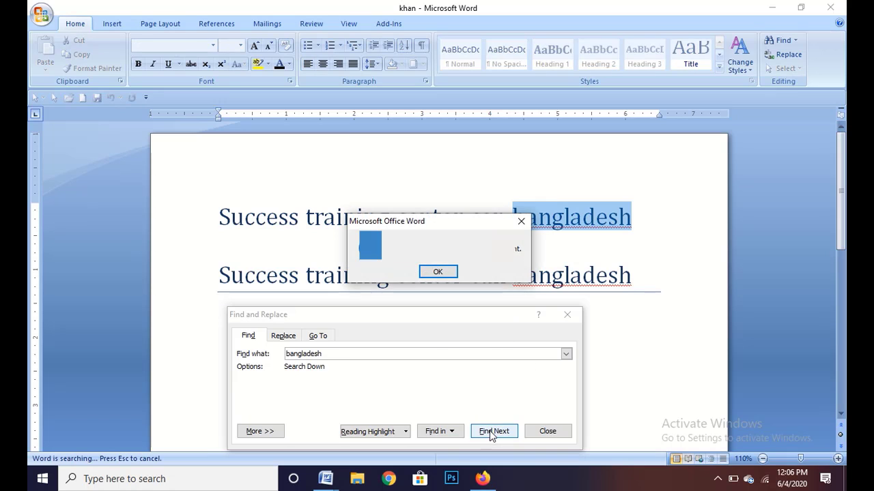
{"action": "left_click", "coordinate": [440, 273]}
- Highlight all occurrences of "bangladesh" with Reading Highlight and close Find and Replace
{"action": "left_click", "coordinate": [382, 431]}
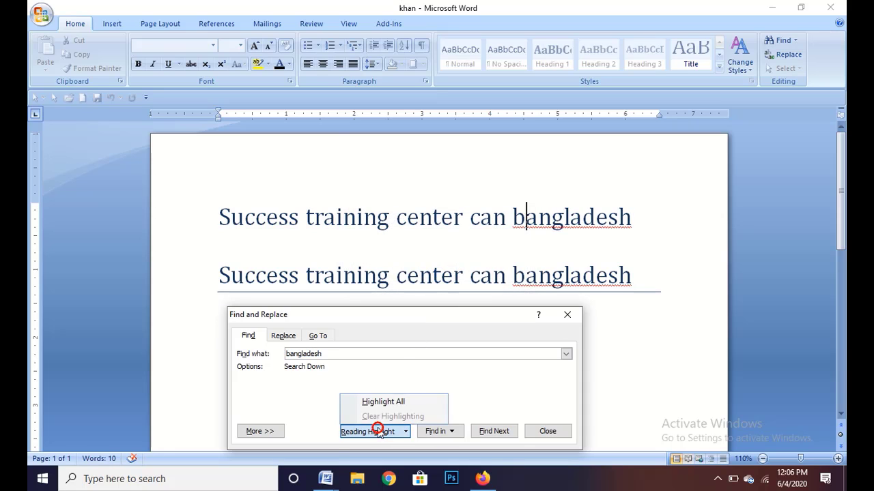
{"action": "left_click", "coordinate": [387, 401]}
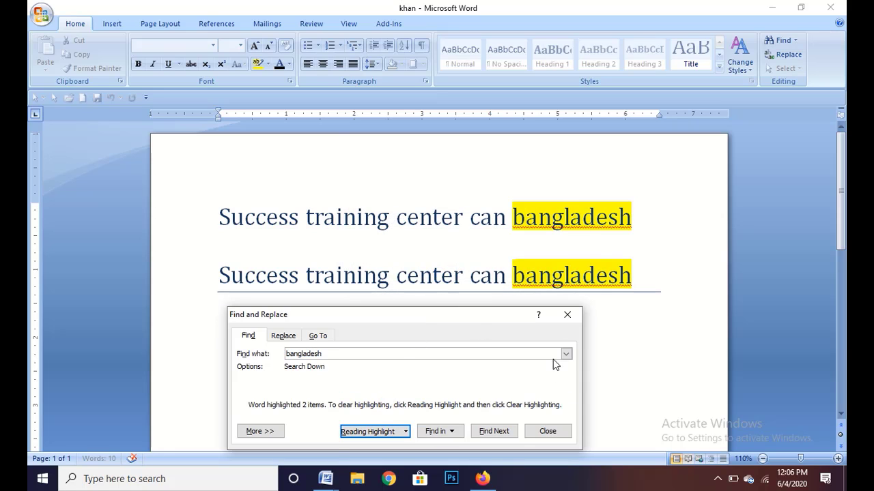
{"action": "left_click", "coordinate": [548, 432]}
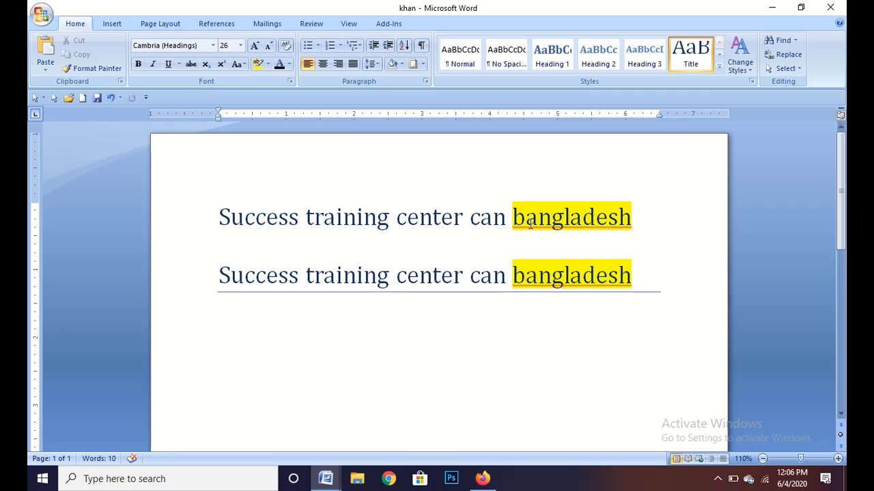
- Capitalize the first letter of "bangladesh" in the first line so it reads "Bangladesh"
{"action": "key", "text": "BackSpace"}
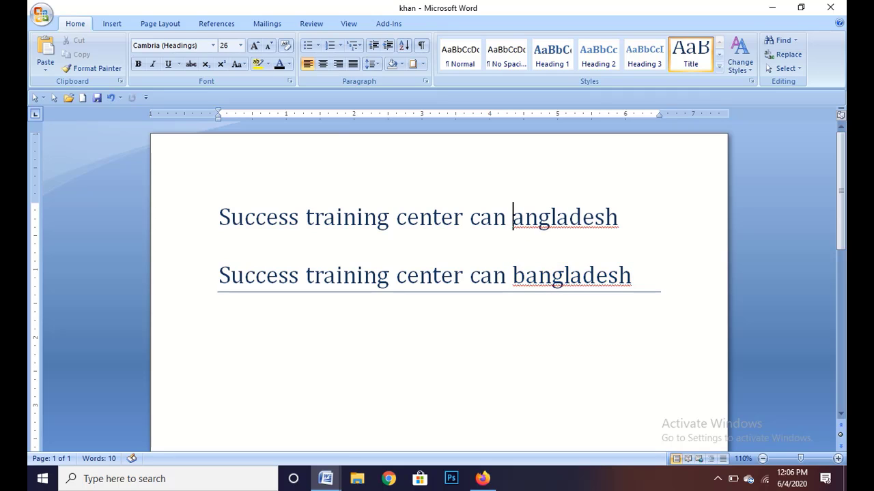
{"action": "type", "text": "B"}
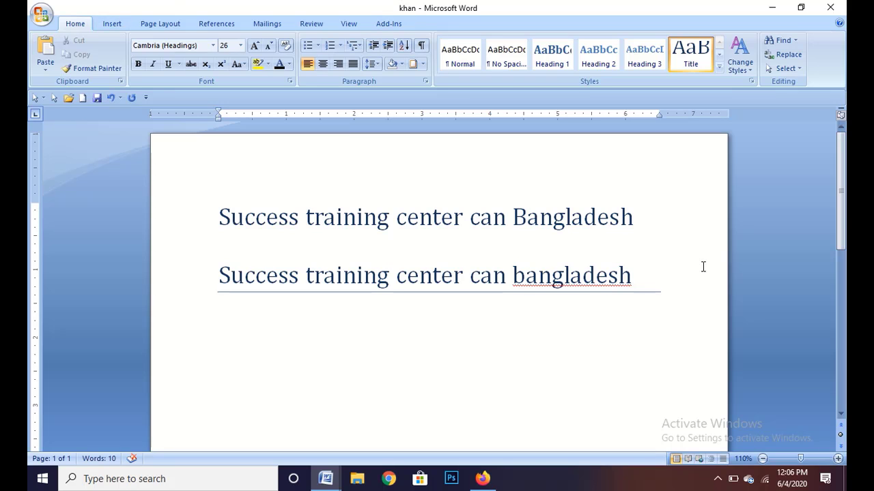
- Replace every occurrence of "bangladesh" in the document with "India" and close Find and Replace
{"action": "left_click", "coordinate": [675, 234]}
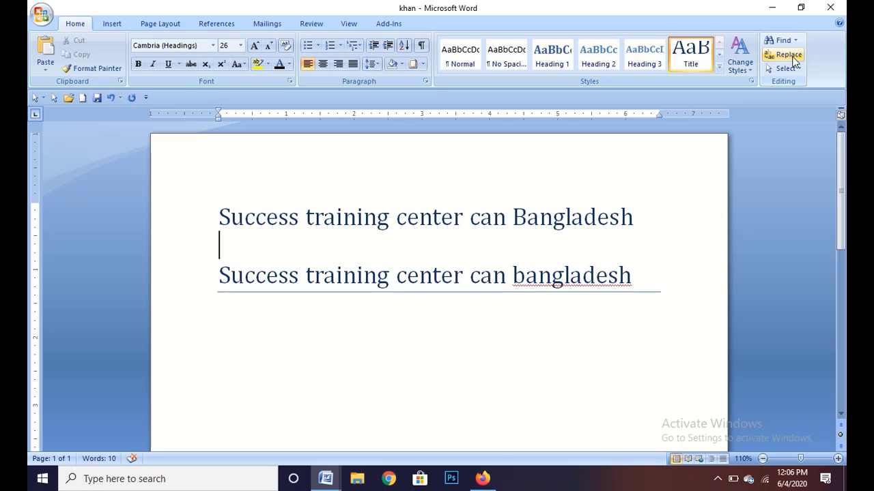
{"action": "left_click", "coordinate": [792, 58]}
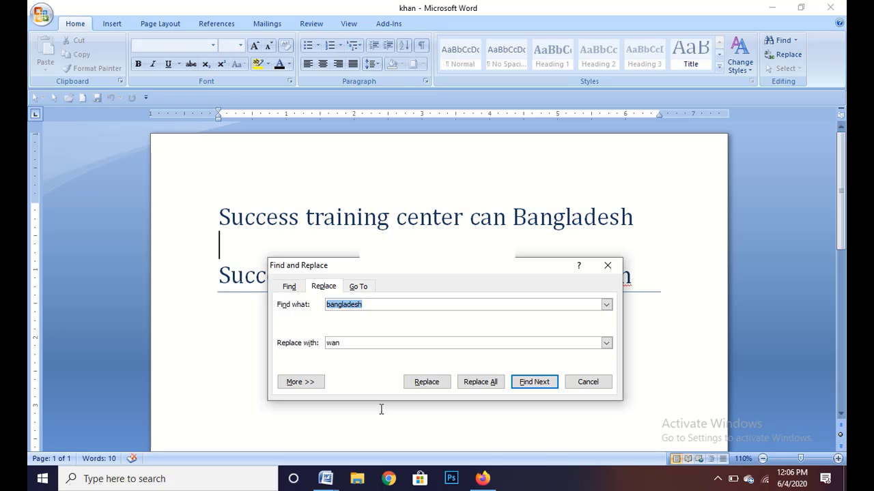
{"action": "key", "text": "Tab"}
{"action": "type", "text": "Indi"}
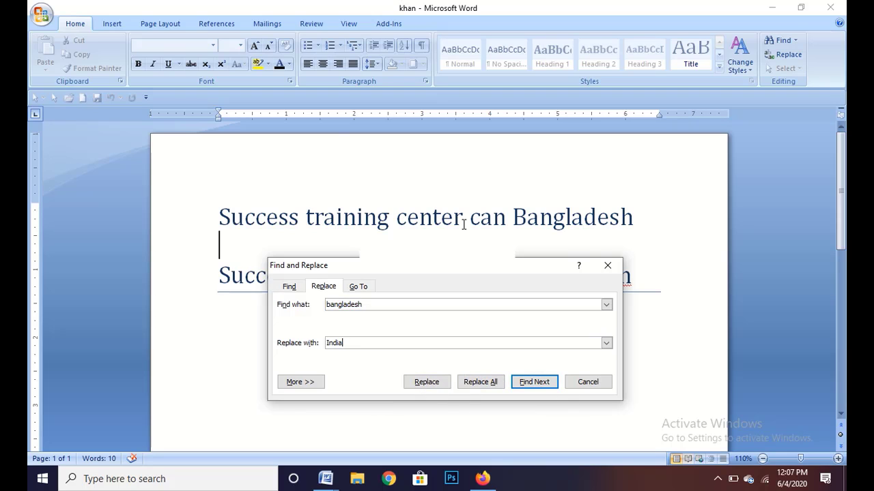
{"action": "left_click", "coordinate": [488, 382]}
{"action": "left_click", "coordinate": [442, 272]}
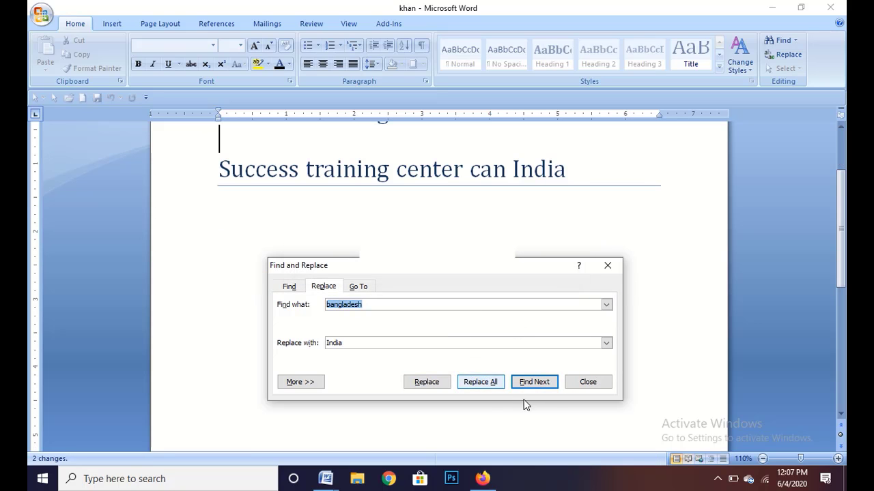
{"action": "left_click", "coordinate": [591, 383]}
{"action": "scroll", "coordinate": [605, 215], "scroll_direction": "up", "scroll_amount": 3}
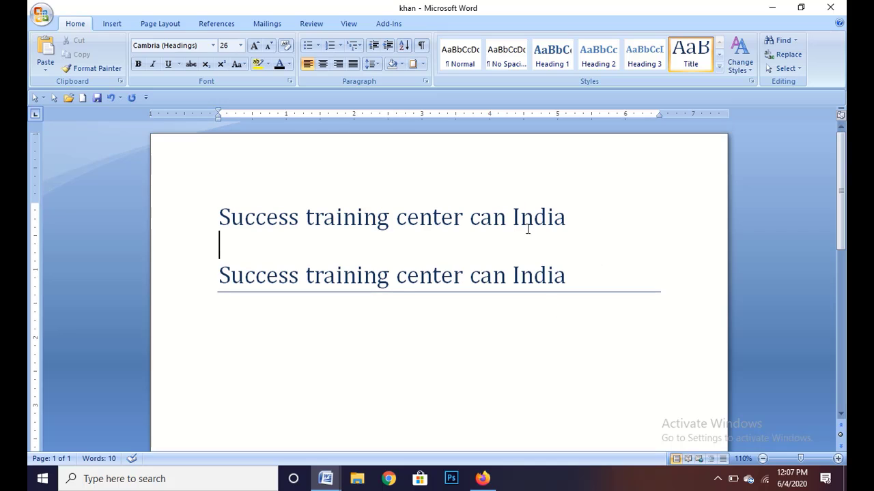
- Search the document for any remaining "bangladesh" with Find Next and close Find and Replace
{"action": "left_click", "coordinate": [785, 55]}
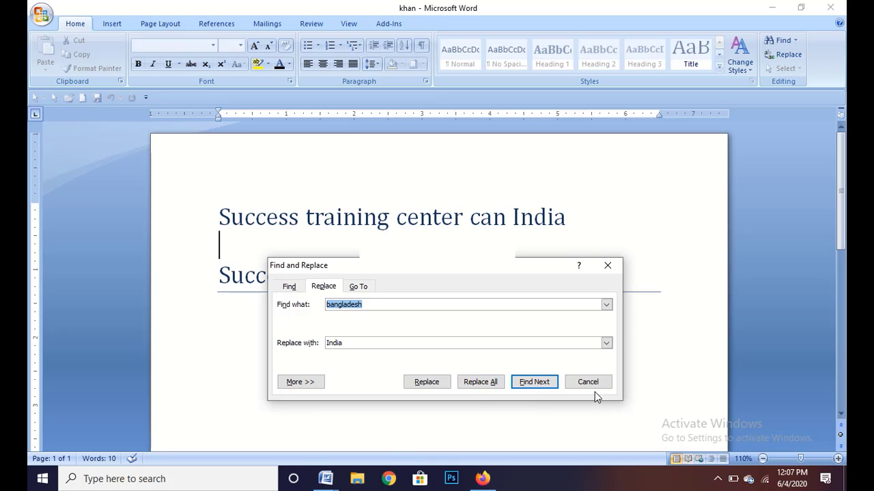
{"action": "left_click", "coordinate": [532, 382]}
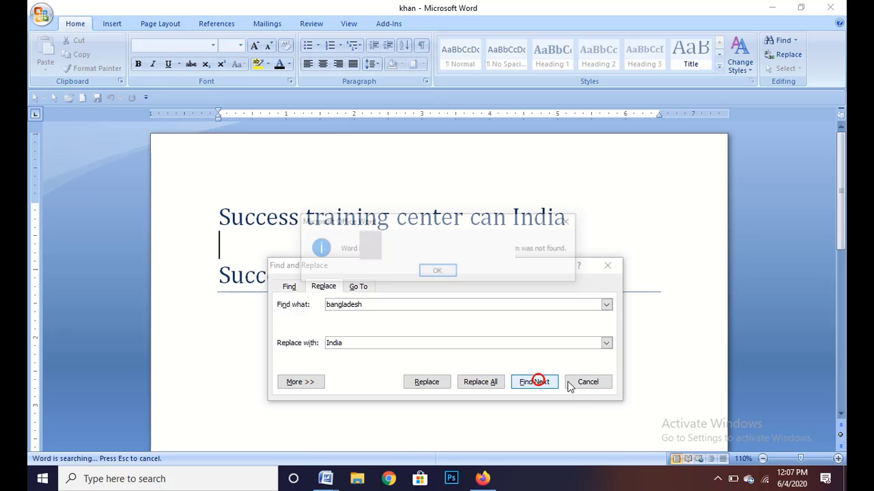
{"action": "left_click", "coordinate": [438, 272]}
{"action": "left_click", "coordinate": [587, 381]}
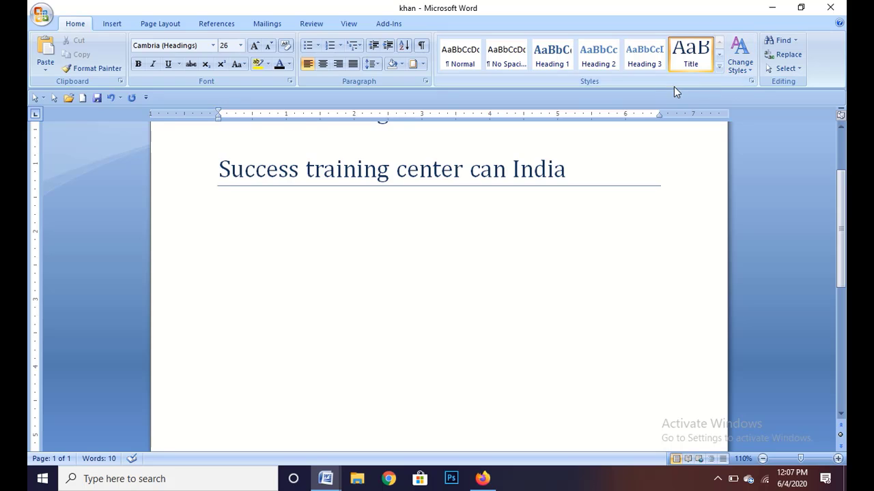
- Select all the text in the document
{"action": "left_click_drag", "start_coordinate": [841, 230], "coordinate": [842, 192]}
{"action": "left_click", "coordinate": [797, 70]}
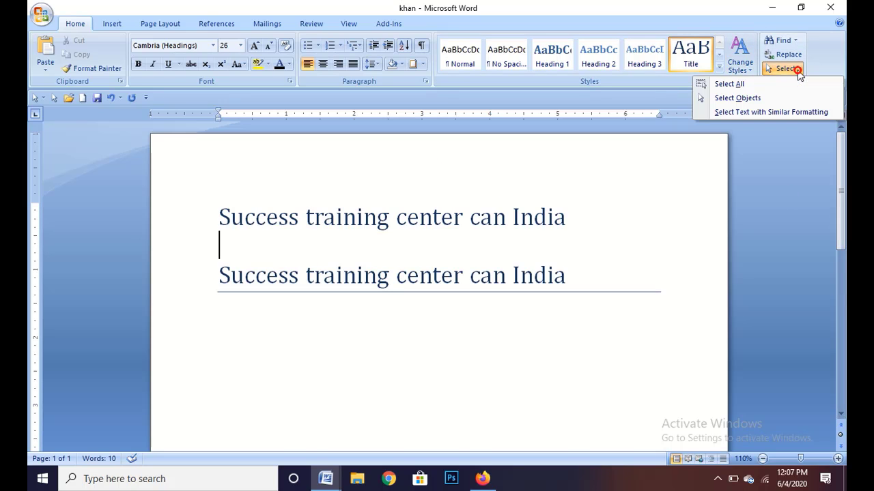
{"action": "left_click", "coordinate": [741, 88]}
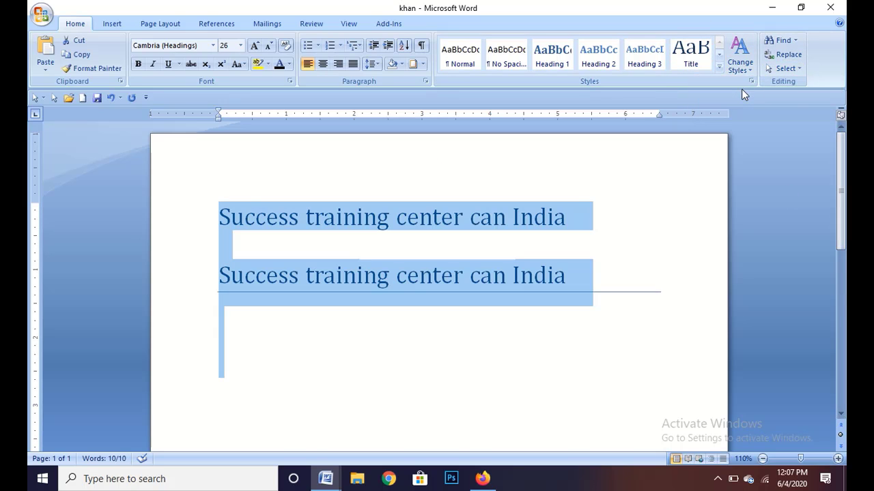
- Try to enclose both text lines with Select Objects, turn that mode off and clear the text selection
{"action": "left_click", "coordinate": [800, 68]}
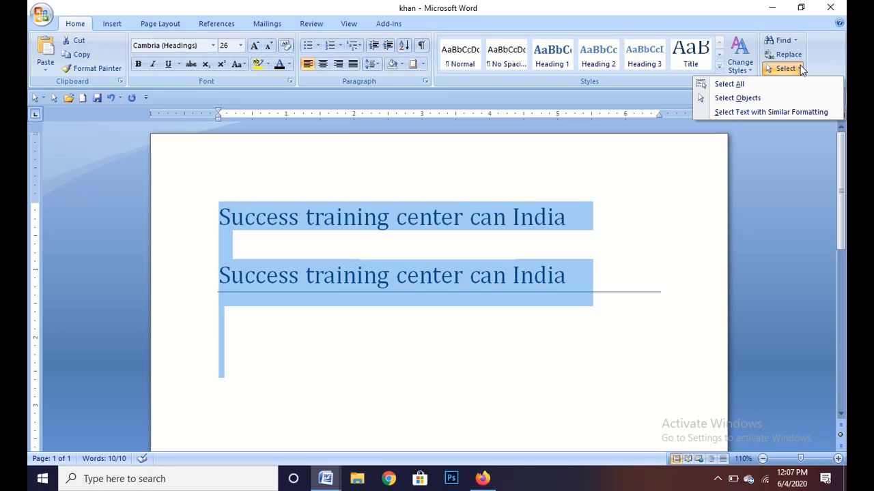
{"action": "left_click", "coordinate": [756, 102]}
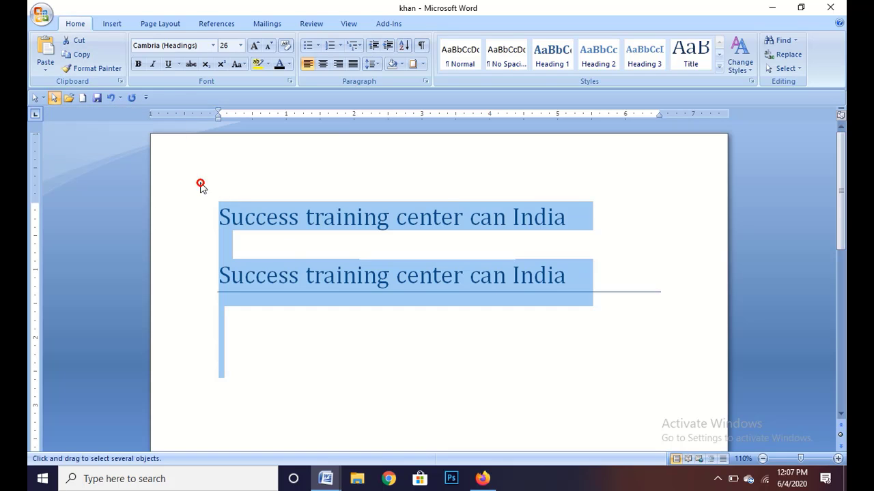
{"action": "left_click_drag", "start_coordinate": [200, 185], "coordinate": [598, 314]}
{"action": "left_click_drag", "start_coordinate": [168, 184], "coordinate": [515, 291]}
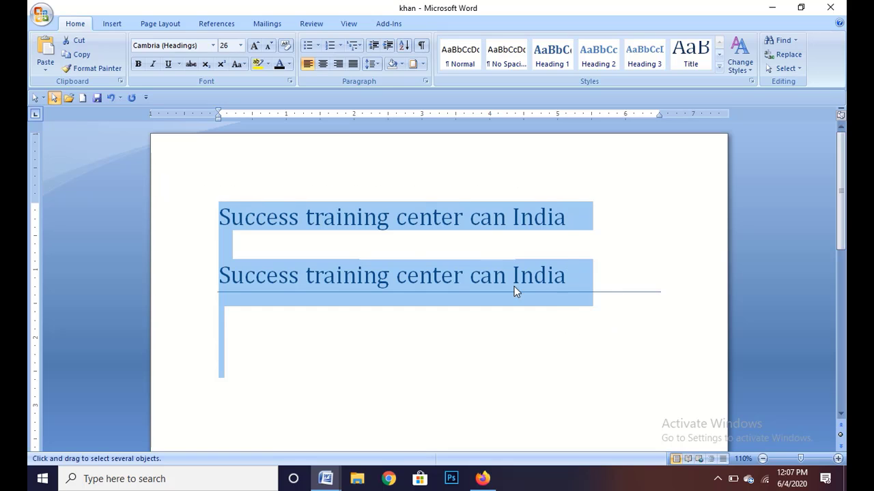
{"action": "left_click", "coordinate": [58, 98]}
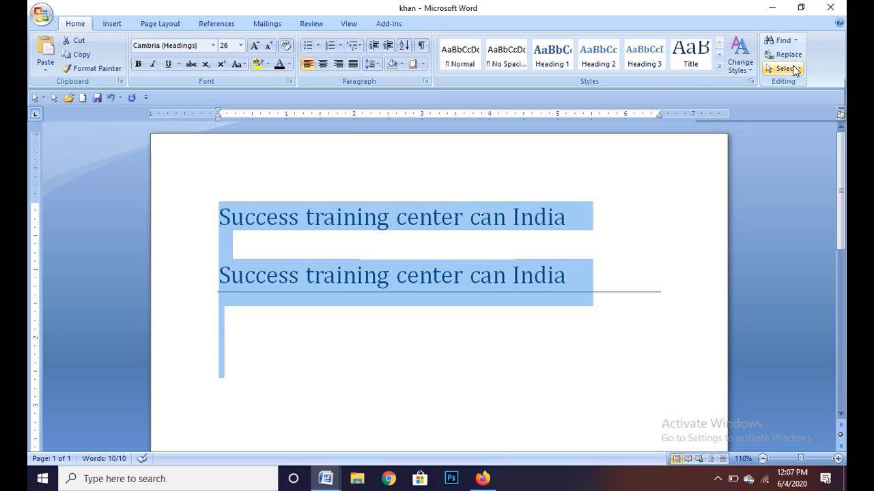
{"action": "left_click", "coordinate": [794, 69]}
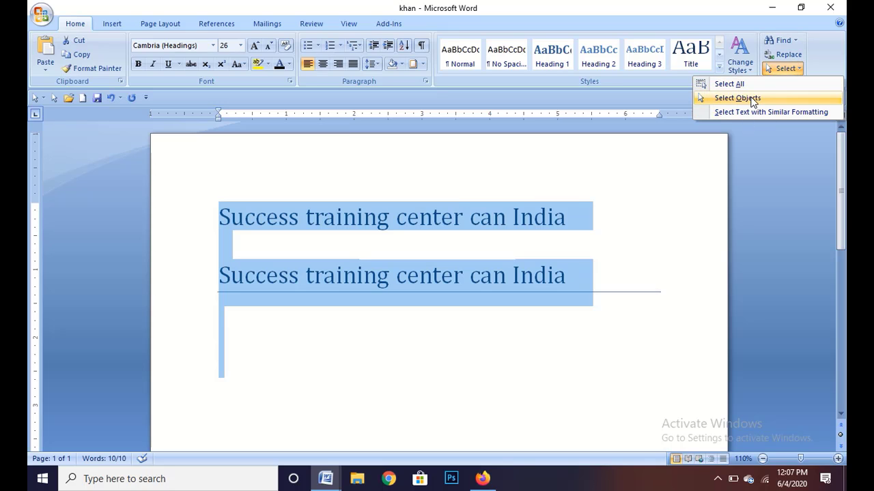
{"action": "left_click", "coordinate": [601, 270]}
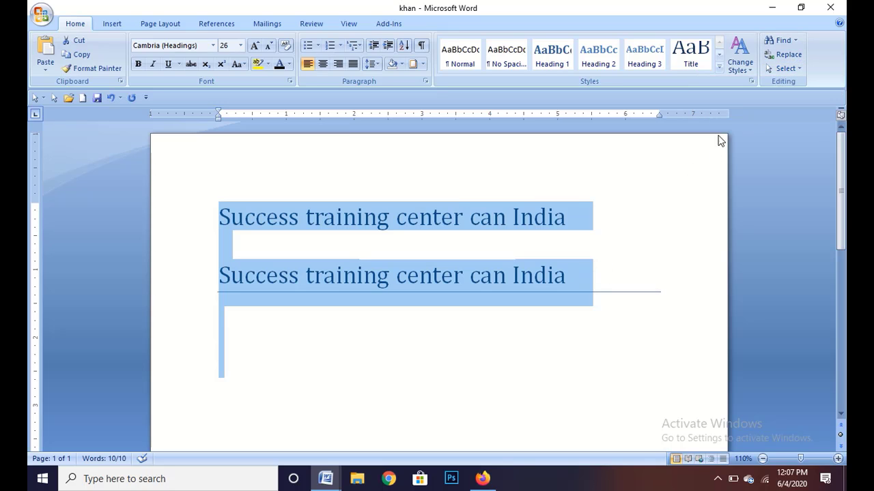
{"action": "left_click", "coordinate": [627, 245]}
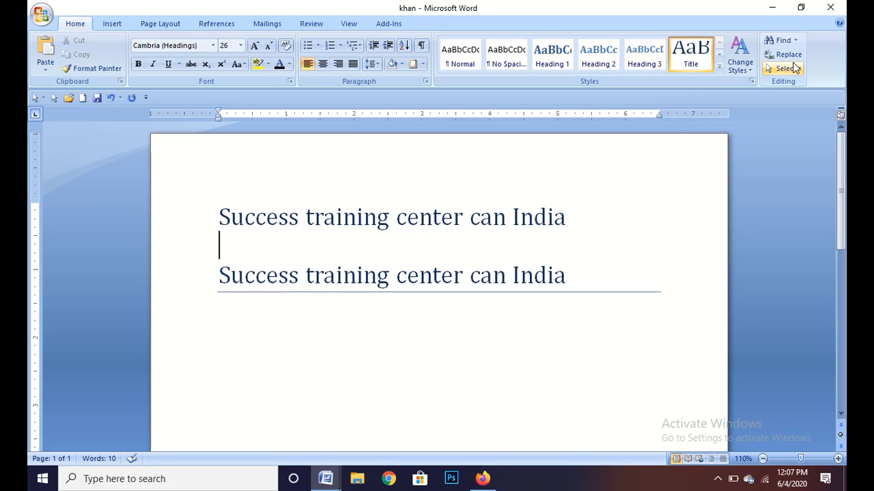
- Select the whole document again and apply Select Text with Similar Formatting
{"action": "left_click", "coordinate": [794, 68]}
{"action": "left_click", "coordinate": [743, 83]}
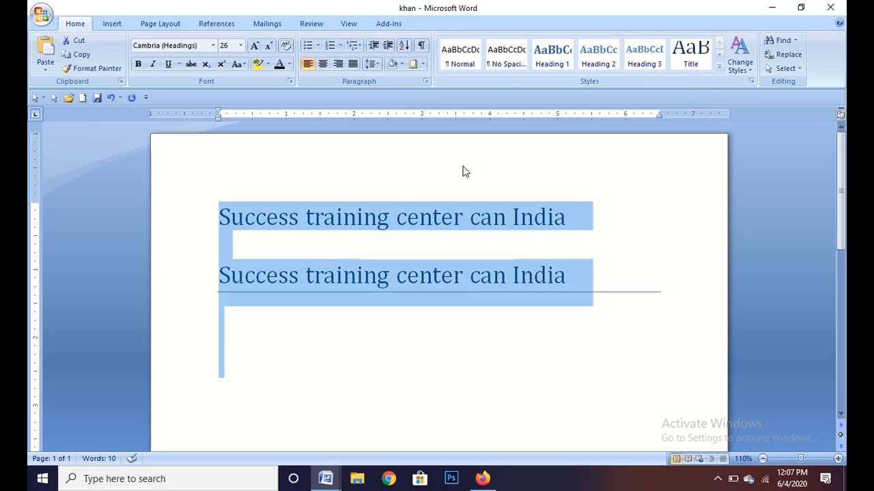
{"action": "left_click", "coordinate": [797, 71]}
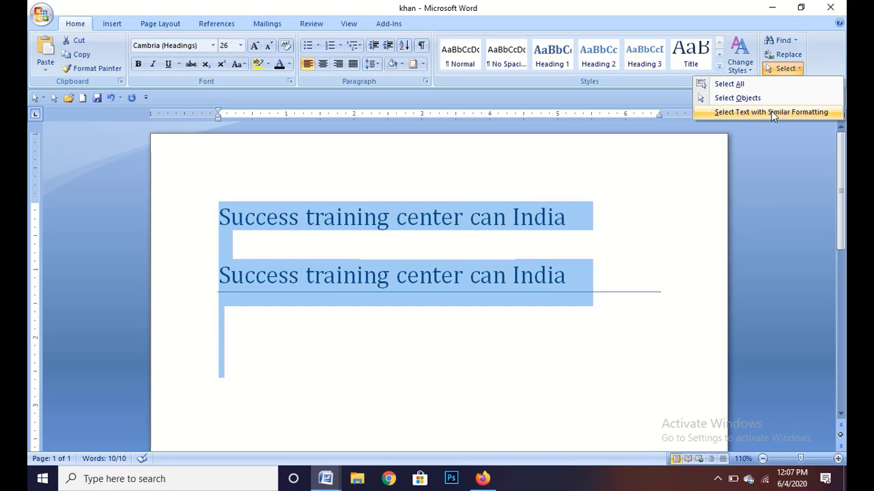
{"action": "left_click", "coordinate": [804, 112]}
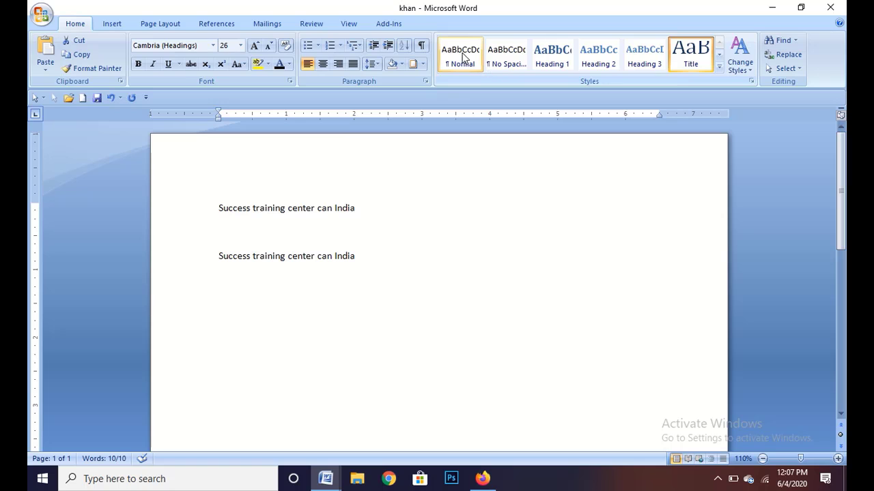
- Preview the quick styles on the text without applying one, and select the first line
{"action": "left_click", "coordinate": [719, 67]}
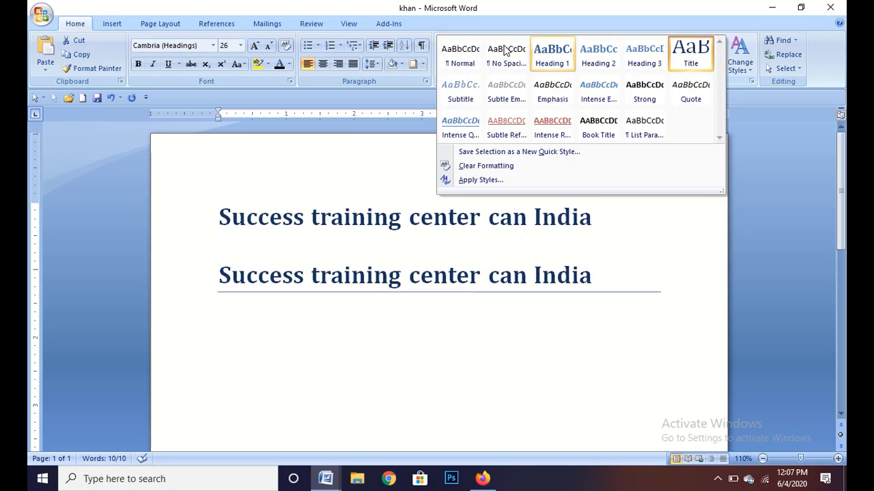
{"action": "left_click", "coordinate": [619, 279]}
{"action": "left_click", "coordinate": [167, 180]}
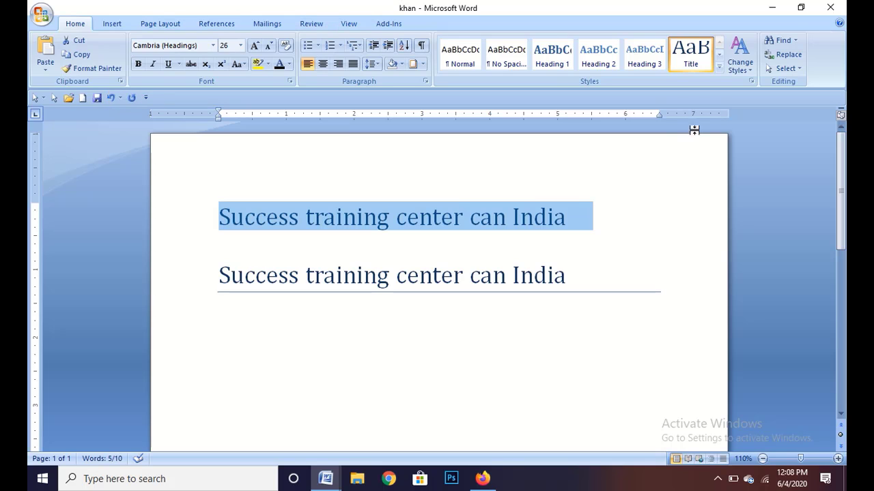
- Show the Quick Access Toolbar above the ribbon and reopen its placement options
{"action": "right_click", "coordinate": [591, 96]}
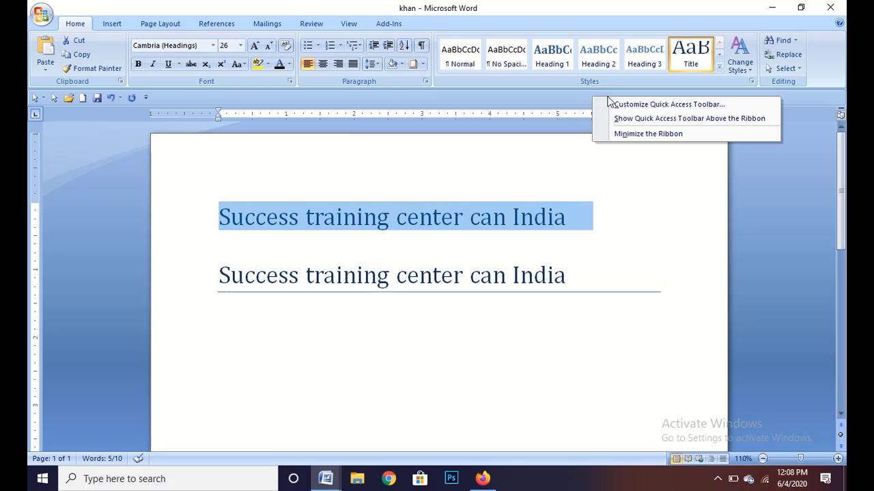
{"action": "left_click", "coordinate": [639, 119]}
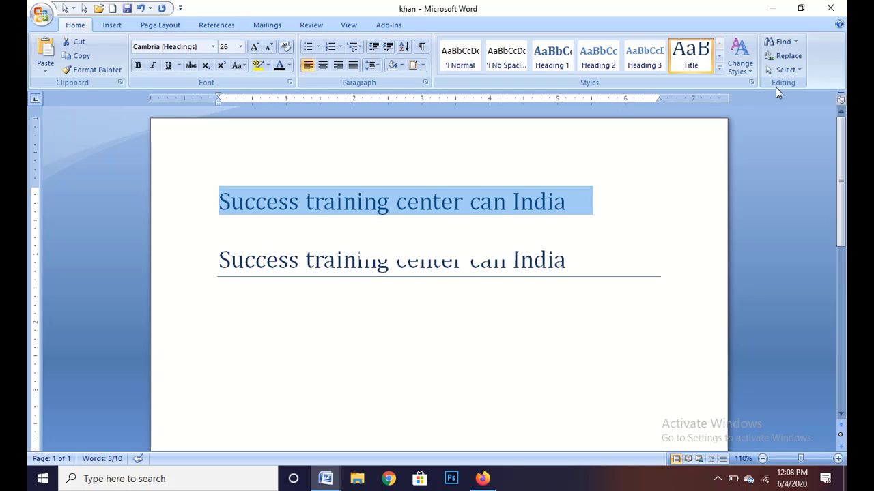
{"action": "right_click", "coordinate": [788, 71]}
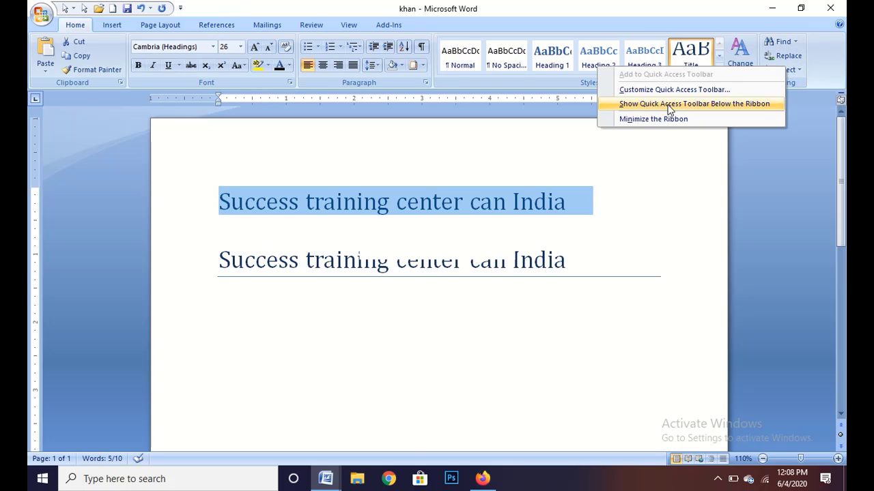